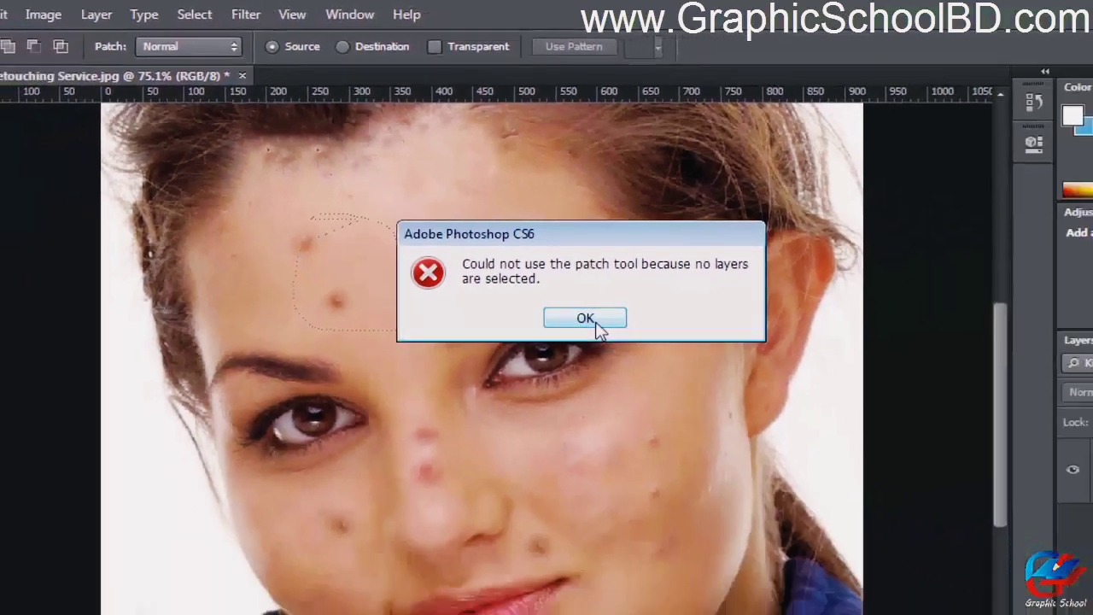
Step: Dismiss the patch error and select Layer 0 as the layer to retouch
{"action": "left_click", "coordinate": [596, 324]}
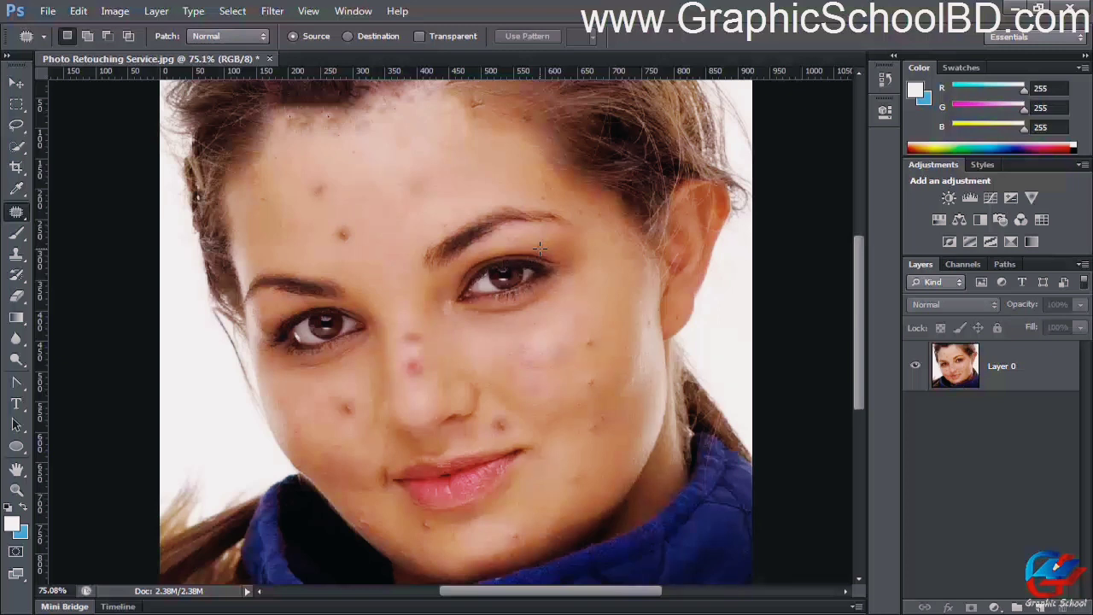
{"action": "left_click", "coordinate": [1014, 366]}
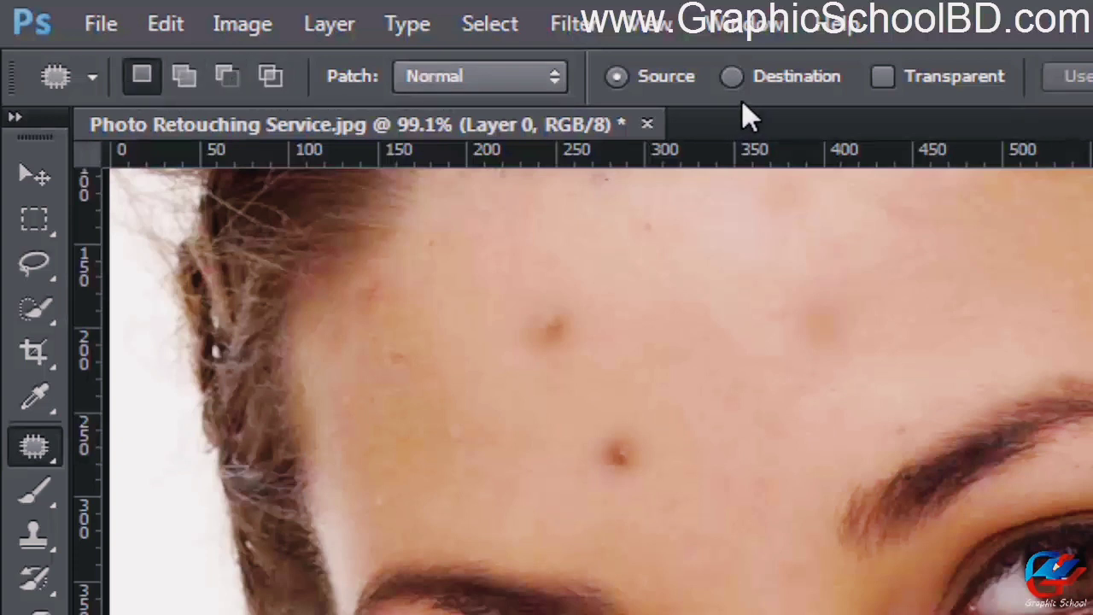
Step: Examine the marquee and lasso tool variants and their options, and return to the Patch Tool
{"action": "left_click", "coordinate": [37, 220]}
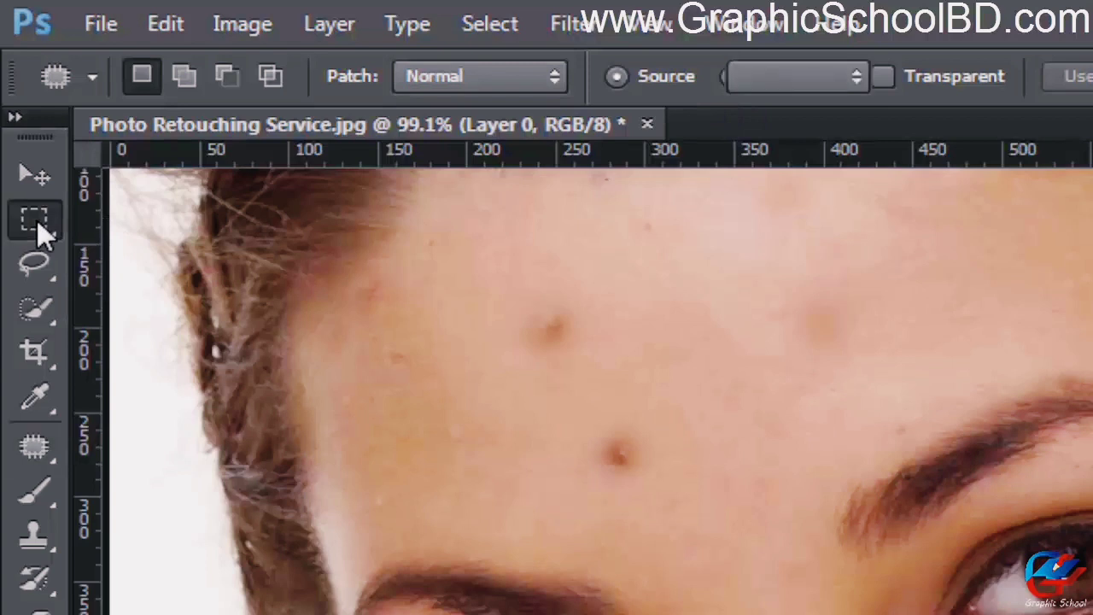
{"action": "left_click", "coordinate": [35, 257]}
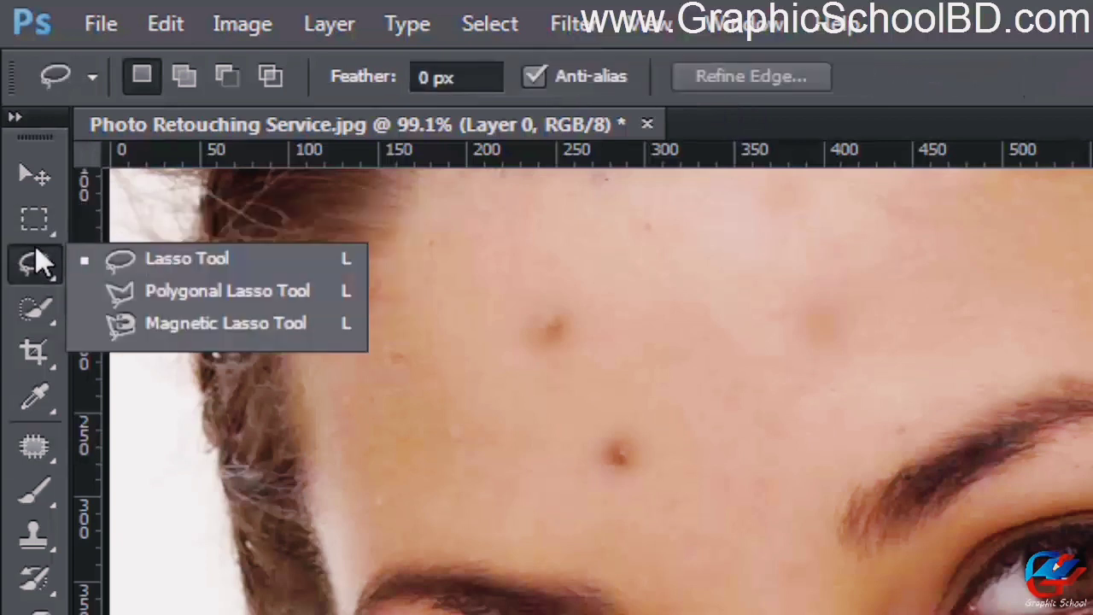
{"action": "left_click", "coordinate": [47, 209]}
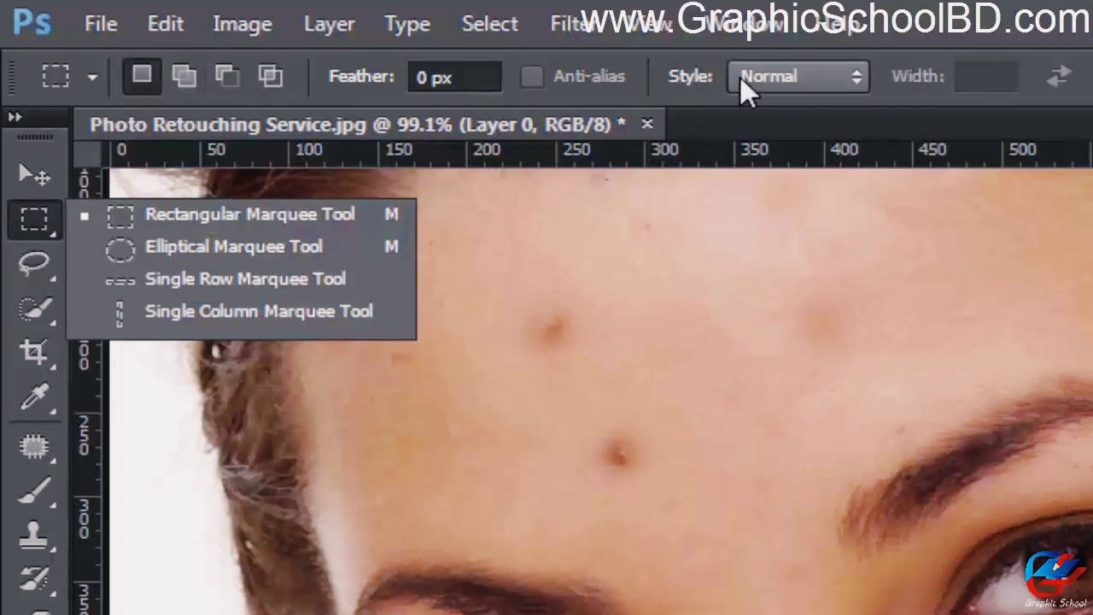
{"action": "left_click", "coordinate": [17, 440]}
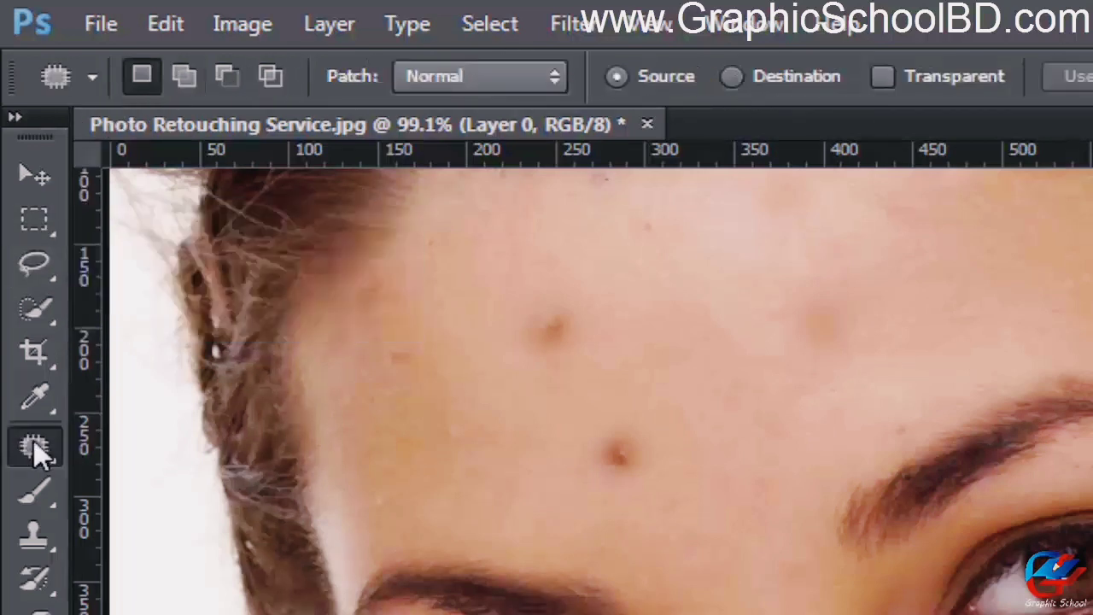
{"action": "left_click", "coordinate": [34, 442]}
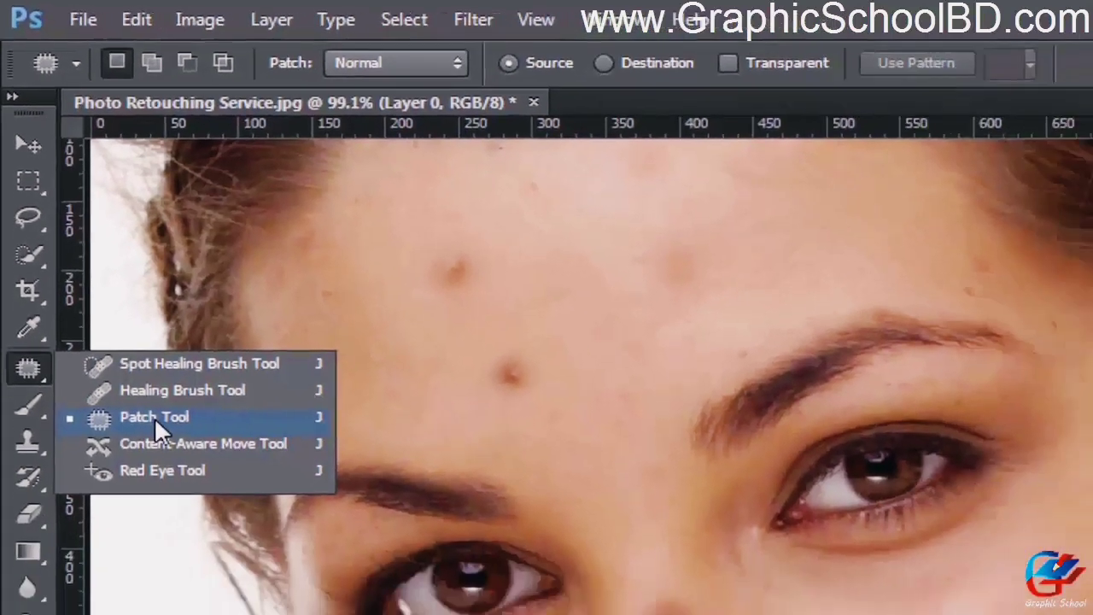
{"action": "left_click", "coordinate": [183, 506]}
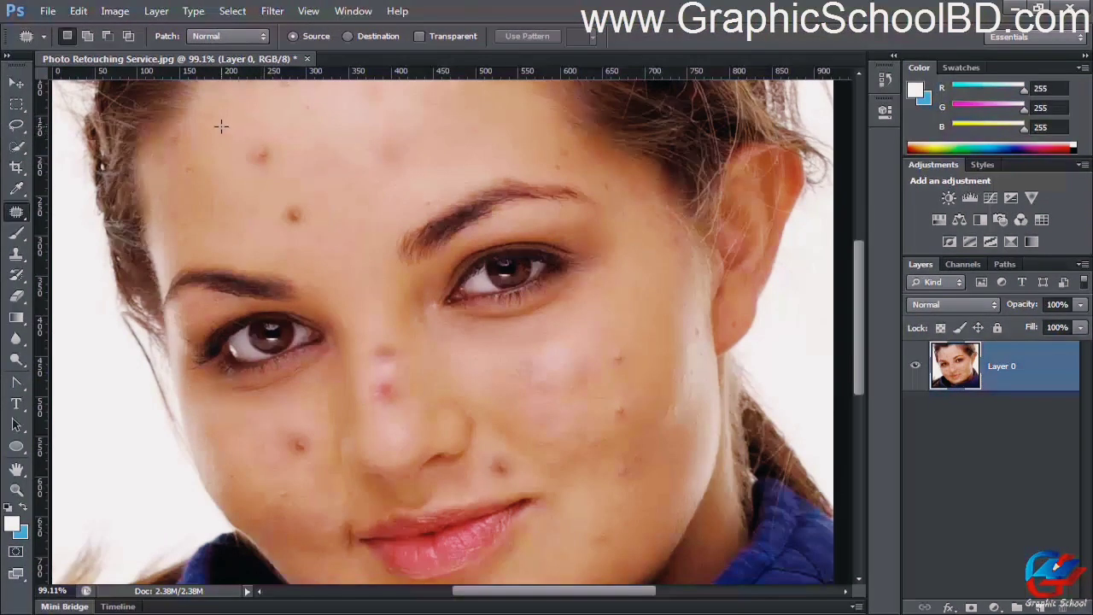
Step: Try patching the upper dark blemish on the forehead with clean skin beside it, and revert the patch
{"action": "left_click_drag", "start_coordinate": [234, 140], "coordinate": [346, 283]}
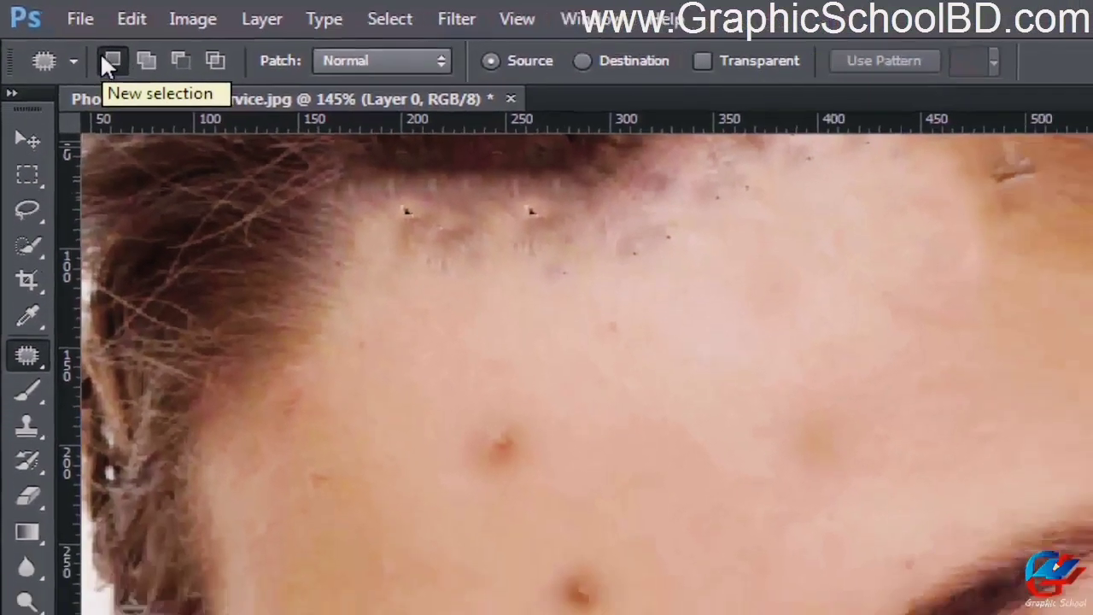
{"action": "scroll", "coordinate": [469, 457], "scroll_direction": "up", "scroll_amount": 1}
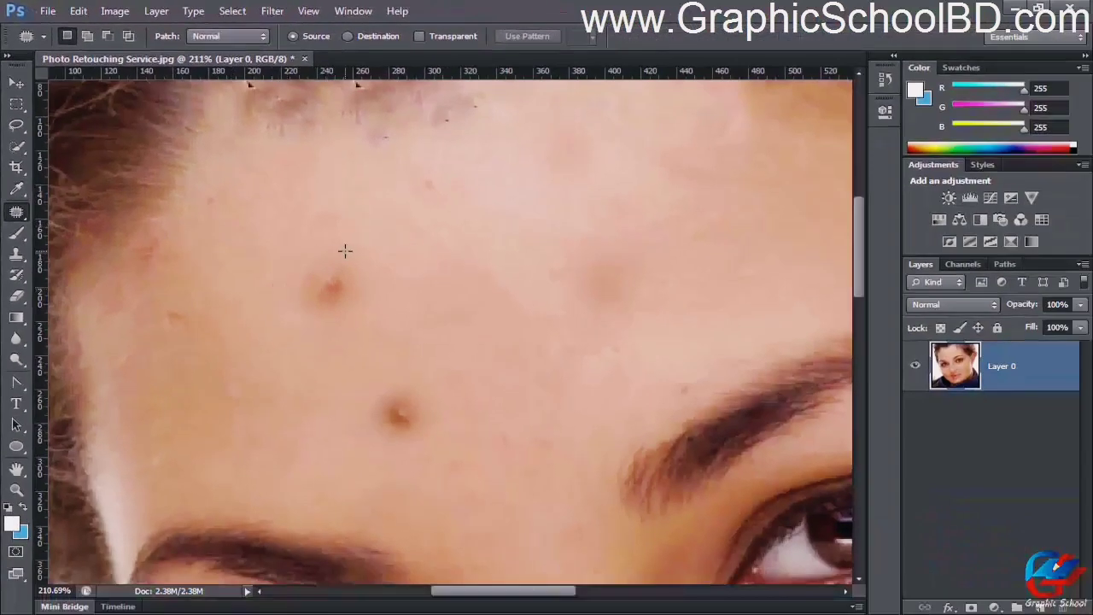
{"action": "mouse_move", "coordinate": [334, 239]}
{"action": "left_mouse_down"}
{"action": "mouse_move", "coordinate": [289, 268]}
{"action": "mouse_move", "coordinate": [287, 293]}
{"action": "mouse_move", "coordinate": [297, 318]}
{"action": "mouse_move", "coordinate": [371, 325]}
{"action": "mouse_move", "coordinate": [370, 250]}
{"action": "mouse_move", "coordinate": [331, 238]}
{"action": "left_mouse_up"}
{"action": "left_click_drag", "start_coordinate": [344, 285], "coordinate": [452, 271]}
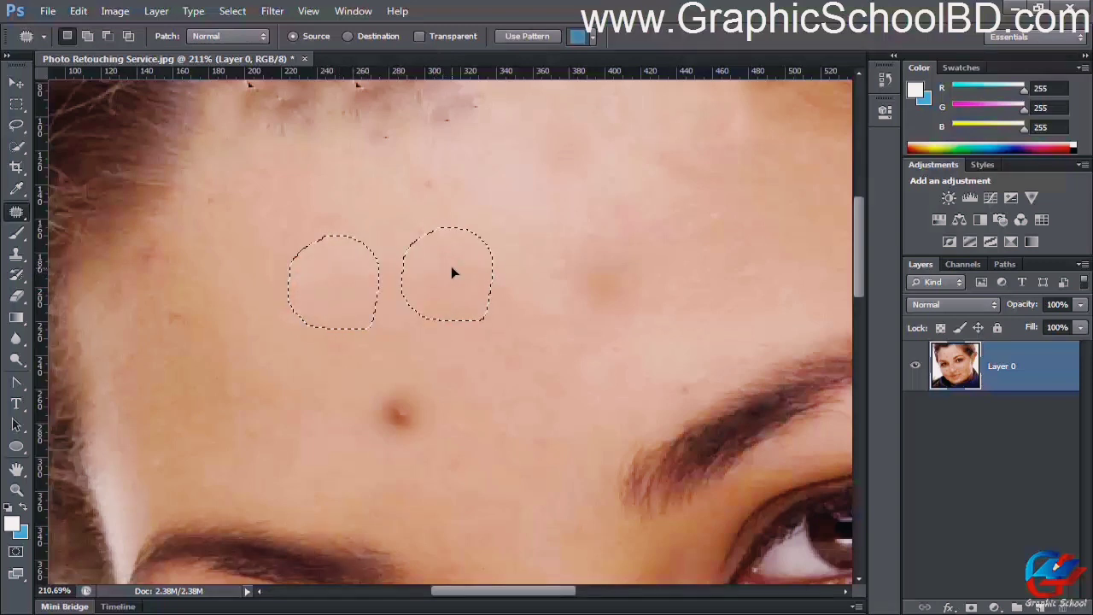
{"action": "left_click_drag", "start_coordinate": [453, 271], "coordinate": [453, 271]}
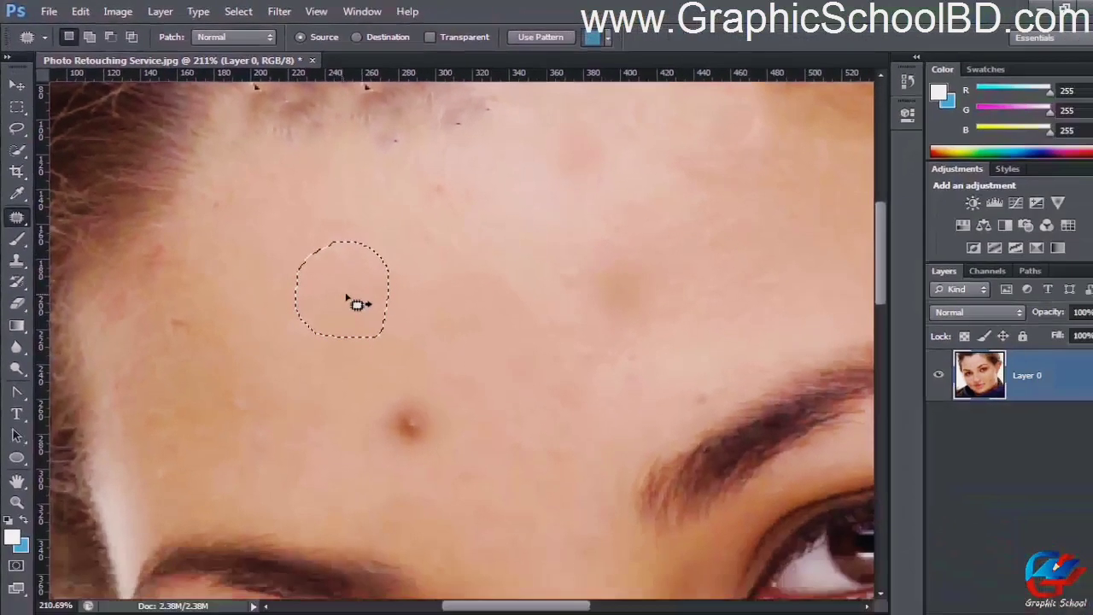
{"action": "key", "text": "ctrl+d"}
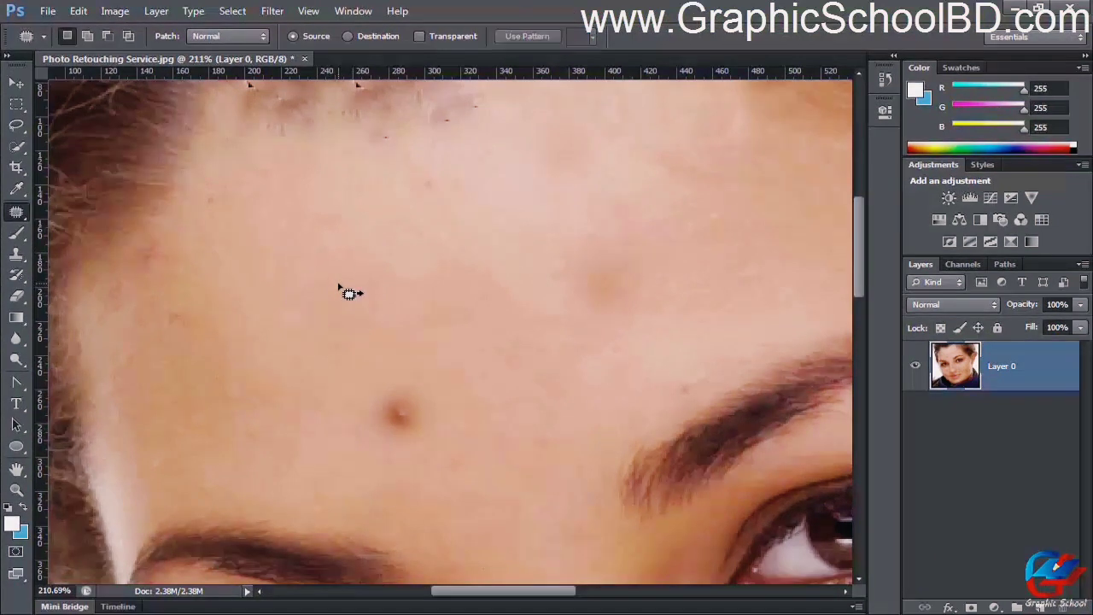
{"action": "left_click_drag", "start_coordinate": [338, 281], "coordinate": [402, 317]}
{"action": "key", "text": "ctrl+d"}
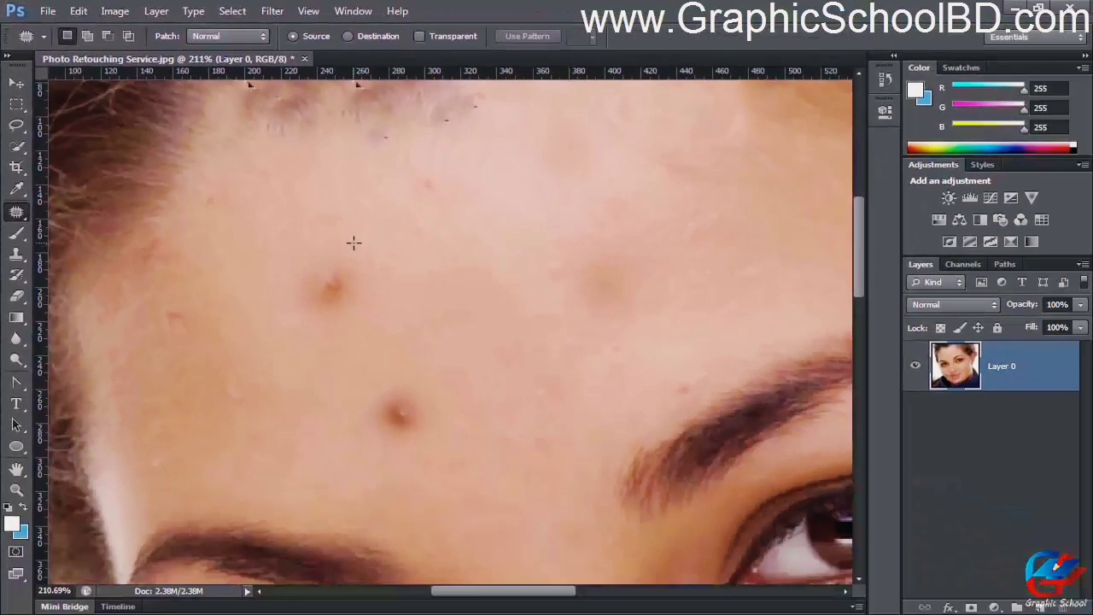
Step: Patch the upper dark forehead blemish in Source mode with clean skin sampled beside it, and deselect
{"action": "mouse_move", "coordinate": [353, 243]}
{"action": "left_mouse_down"}
{"action": "mouse_move", "coordinate": [268, 266]}
{"action": "mouse_move", "coordinate": [286, 308]}
{"action": "mouse_move", "coordinate": [336, 323]}
{"action": "mouse_move", "coordinate": [379, 297]}
{"action": "mouse_move", "coordinate": [382, 260]}
{"action": "mouse_move", "coordinate": [317, 242]}
{"action": "left_mouse_up"}
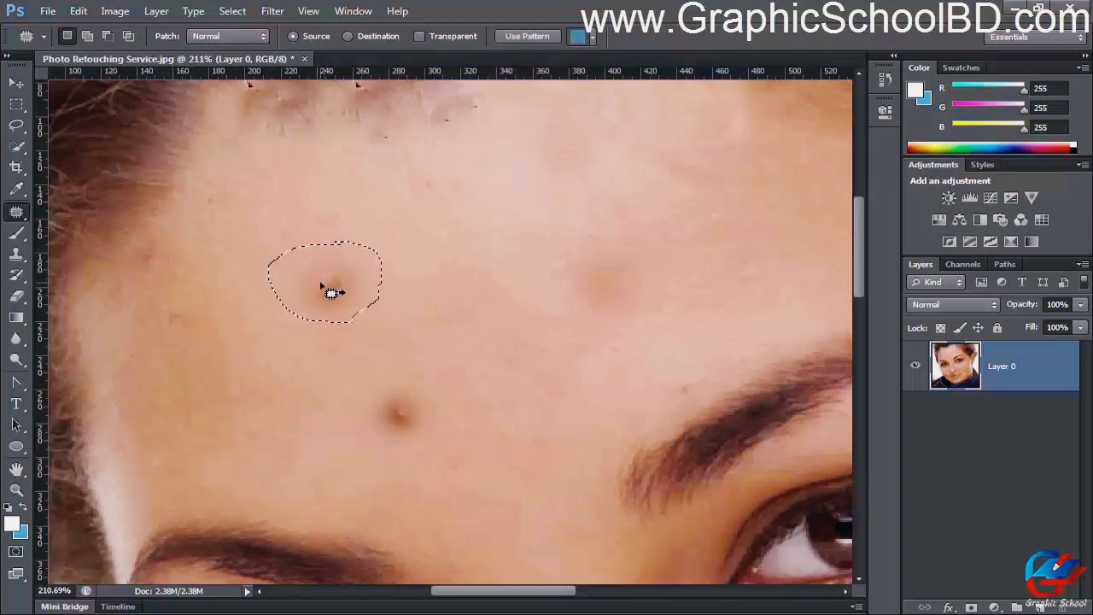
{"action": "left_click_drag", "start_coordinate": [332, 287], "coordinate": [452, 258]}
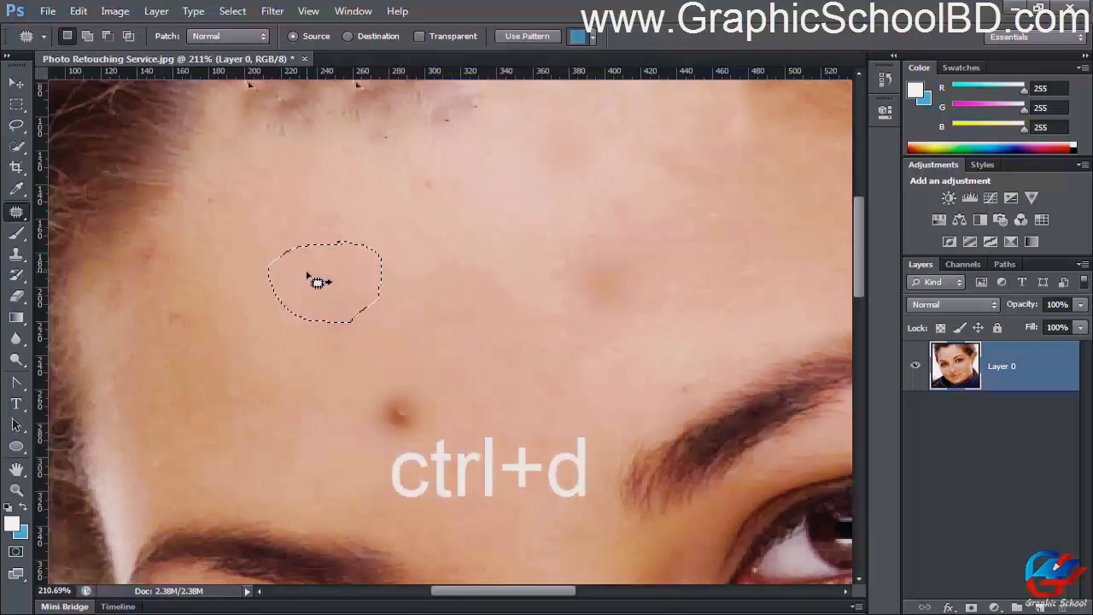
{"action": "key", "text": "ctrl+d"}
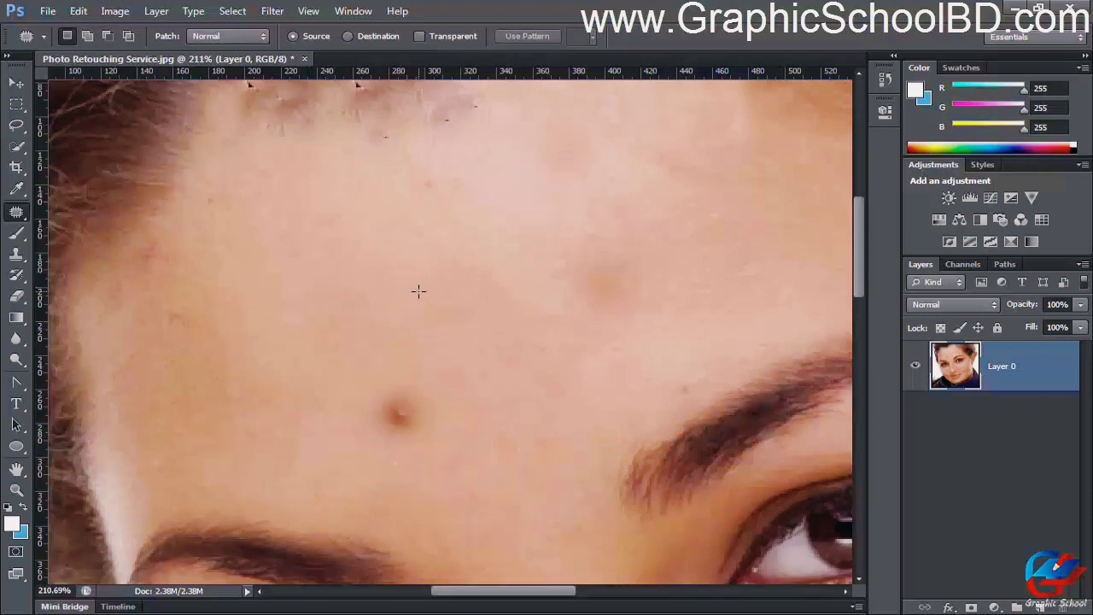
Step: Switch the patch mode to Destination, cover the lower dark forehead blemish with a selected area of clean skin, and deselect
{"action": "left_click_drag", "start_coordinate": [439, 322], "coordinate": [393, 234]}
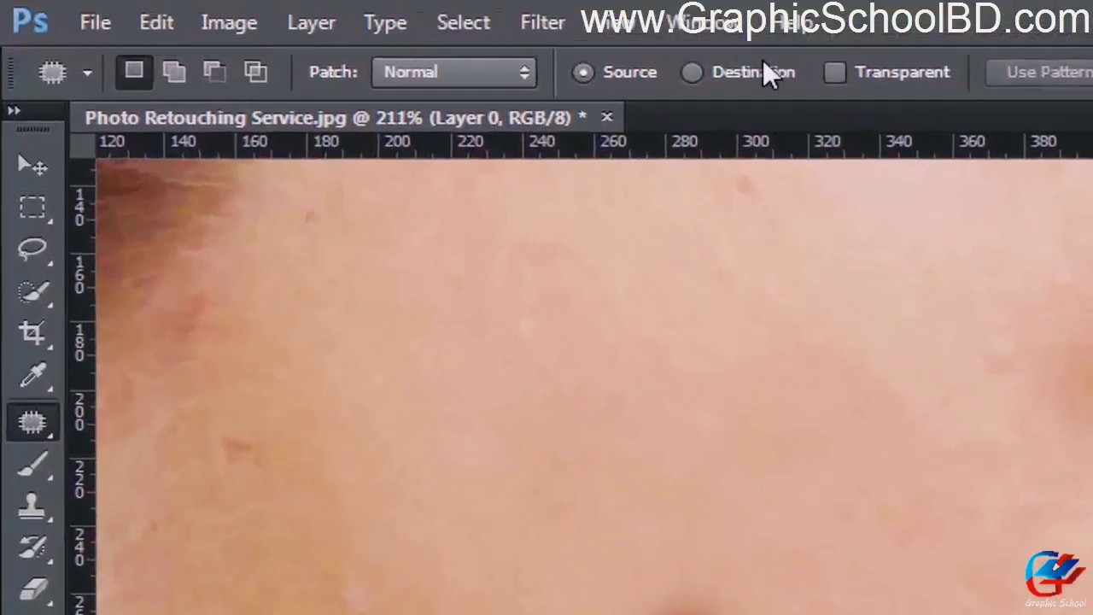
{"action": "left_click", "coordinate": [754, 73]}
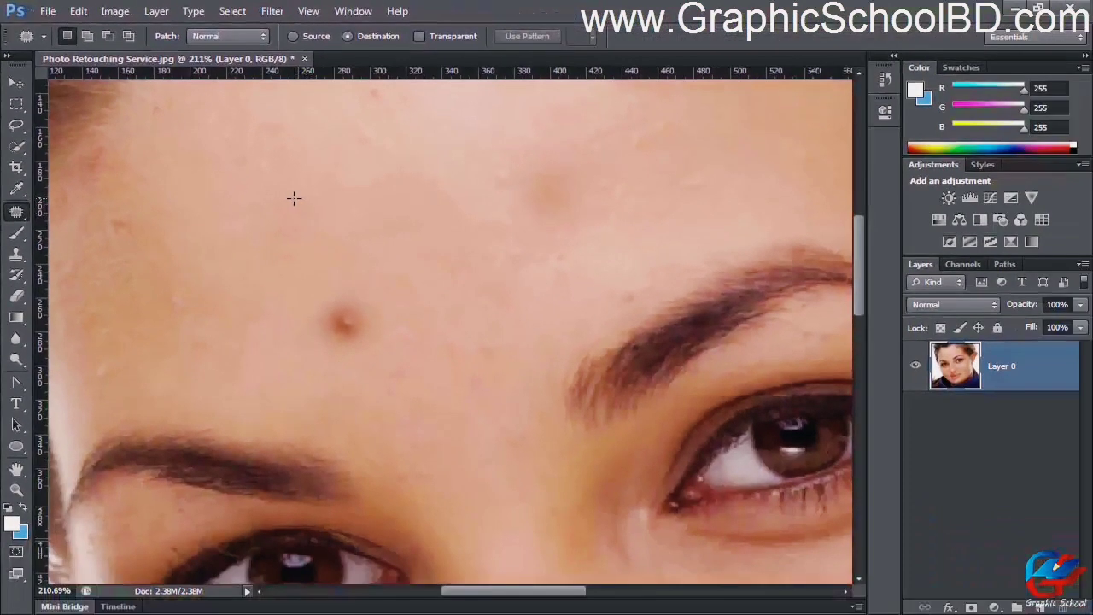
{"action": "mouse_move", "coordinate": [275, 197]}
{"action": "left_mouse_down"}
{"action": "mouse_move", "coordinate": [208, 220]}
{"action": "mouse_move", "coordinate": [216, 272]}
{"action": "mouse_move", "coordinate": [275, 286]}
{"action": "mouse_move", "coordinate": [329, 245]}
{"action": "mouse_move", "coordinate": [301, 200]}
{"action": "mouse_move", "coordinate": [256, 195]}
{"action": "left_mouse_up"}
{"action": "left_click_drag", "start_coordinate": [278, 238], "coordinate": [344, 317]}
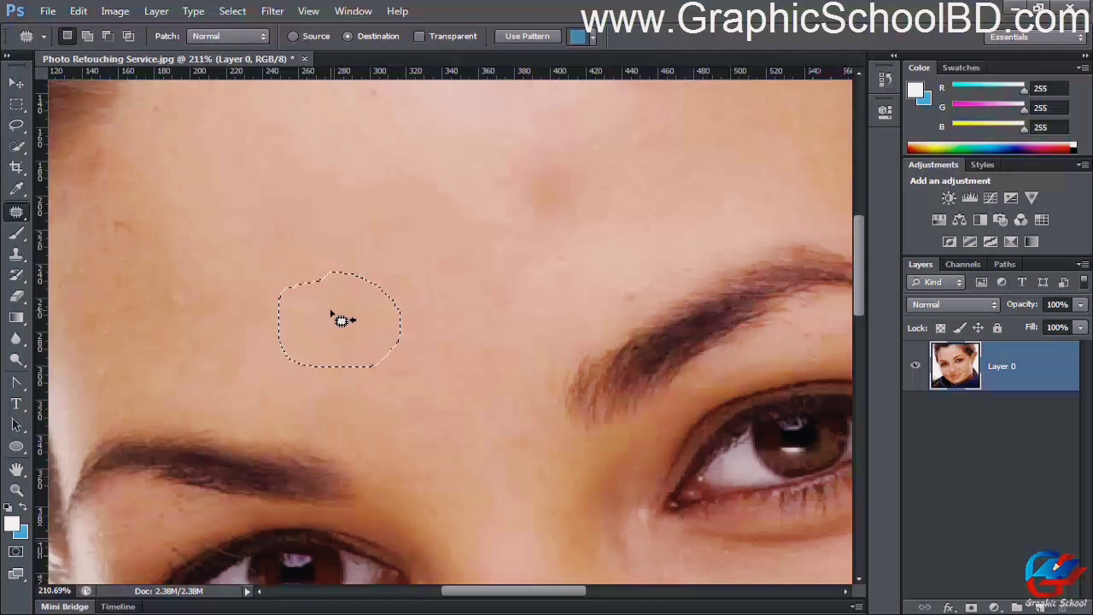
{"action": "key", "text": "ctrl+d"}
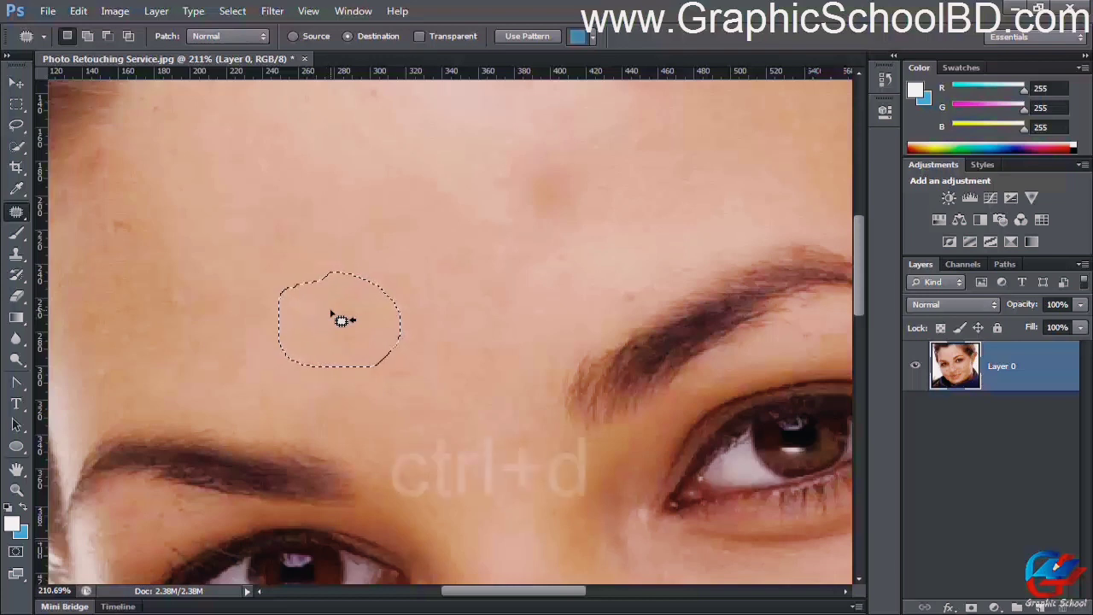
Step: Add a new blank layer above Layer 0
{"action": "scroll", "coordinate": [384, 322], "scroll_direction": "down", "scroll_amount": 1}
{"action": "scroll", "coordinate": [383, 322], "scroll_direction": "up", "scroll_amount": 1}
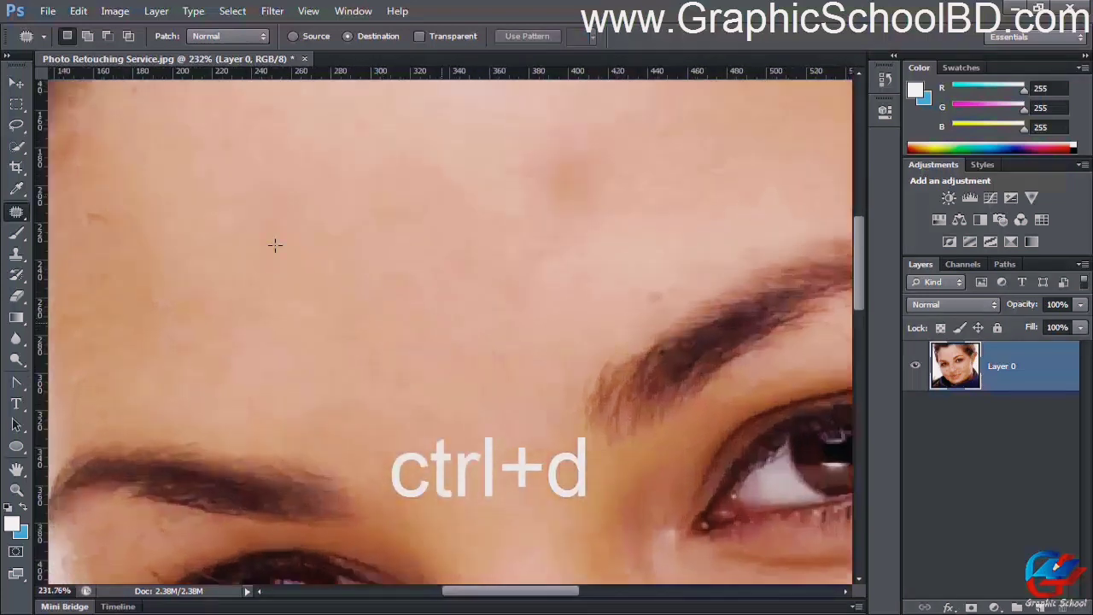
{"action": "scroll", "coordinate": [256, 281], "scroll_direction": "down", "scroll_amount": 1}
{"action": "left_click_drag", "start_coordinate": [315, 166], "coordinate": [372, 244]}
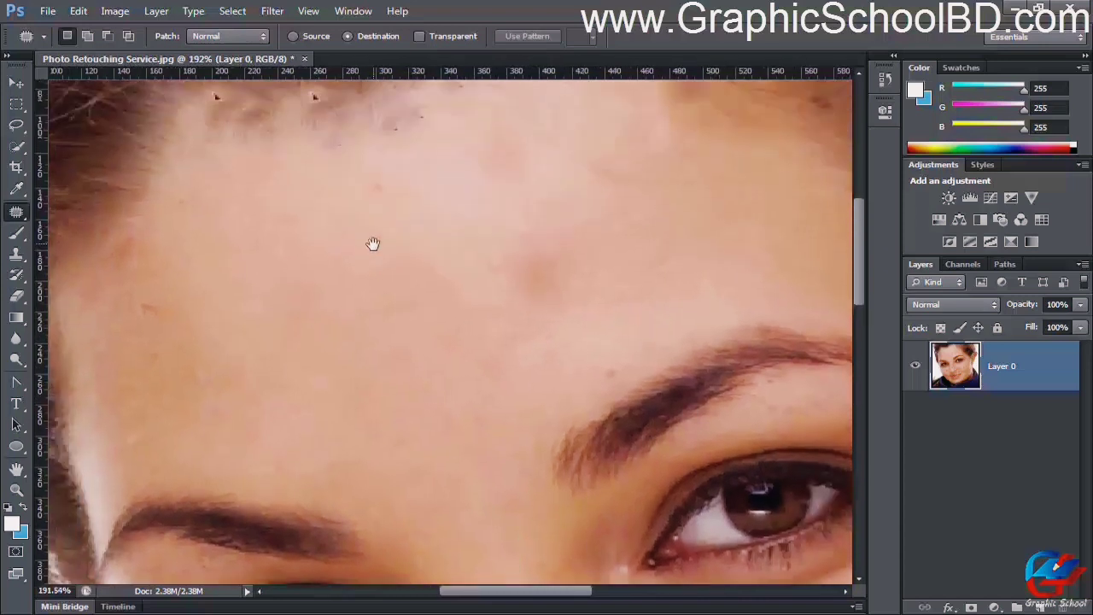
{"action": "scroll", "coordinate": [365, 274], "scroll_direction": "down", "scroll_amount": 1}
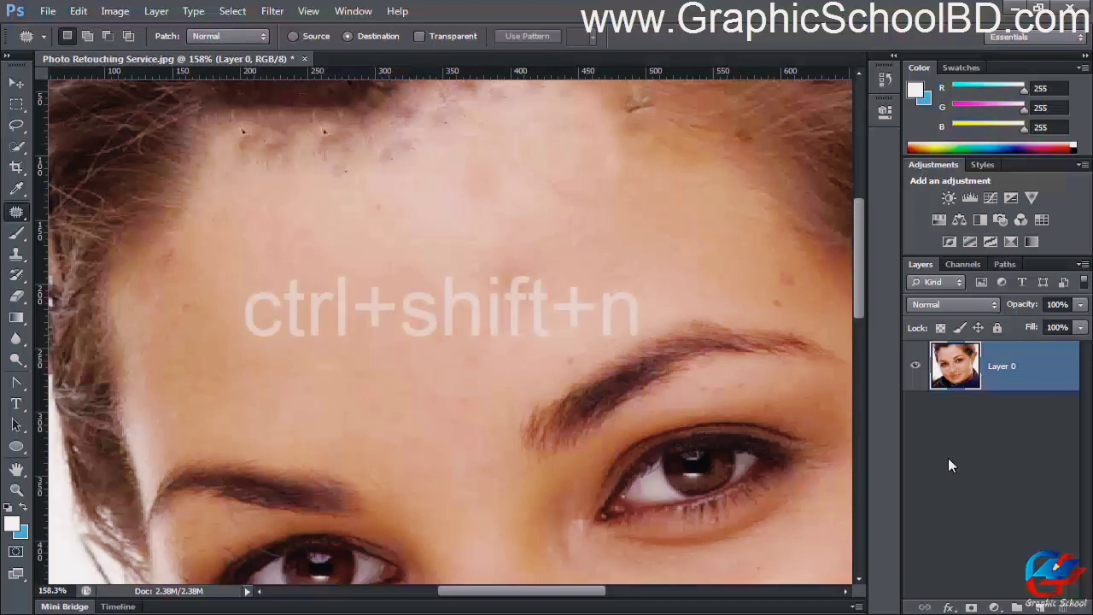
{"action": "key", "text": "ctrl+shift+n"}
{"action": "key", "text": "Return"}
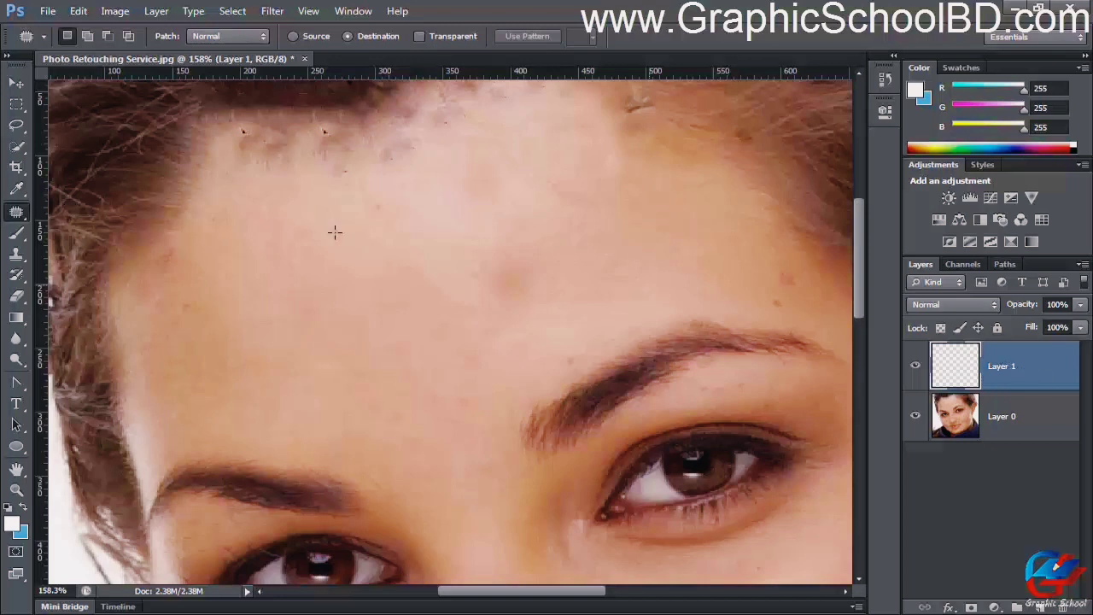
Step: Try to patch around the faint central forehead blemish on the blank layer, deselect, and merge that layer down
{"action": "mouse_move", "coordinate": [535, 238]}
{"action": "left_mouse_down"}
{"action": "mouse_move", "coordinate": [563, 271]}
{"action": "mouse_move", "coordinate": [560, 248]}
{"action": "left_mouse_up"}
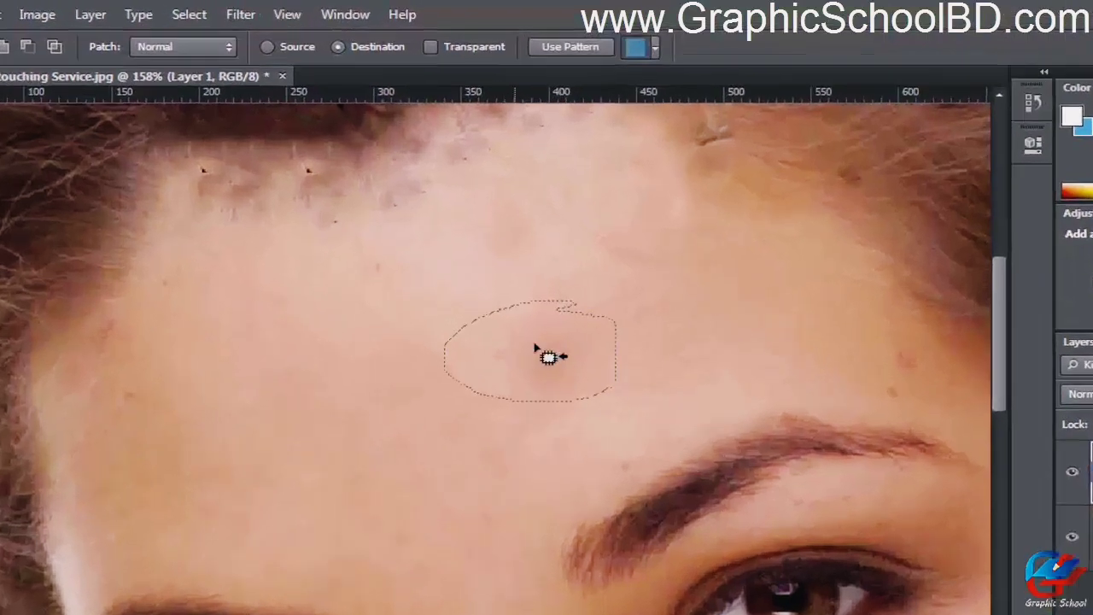
{"action": "left_click_drag", "start_coordinate": [509, 274], "coordinate": [296, 290]}
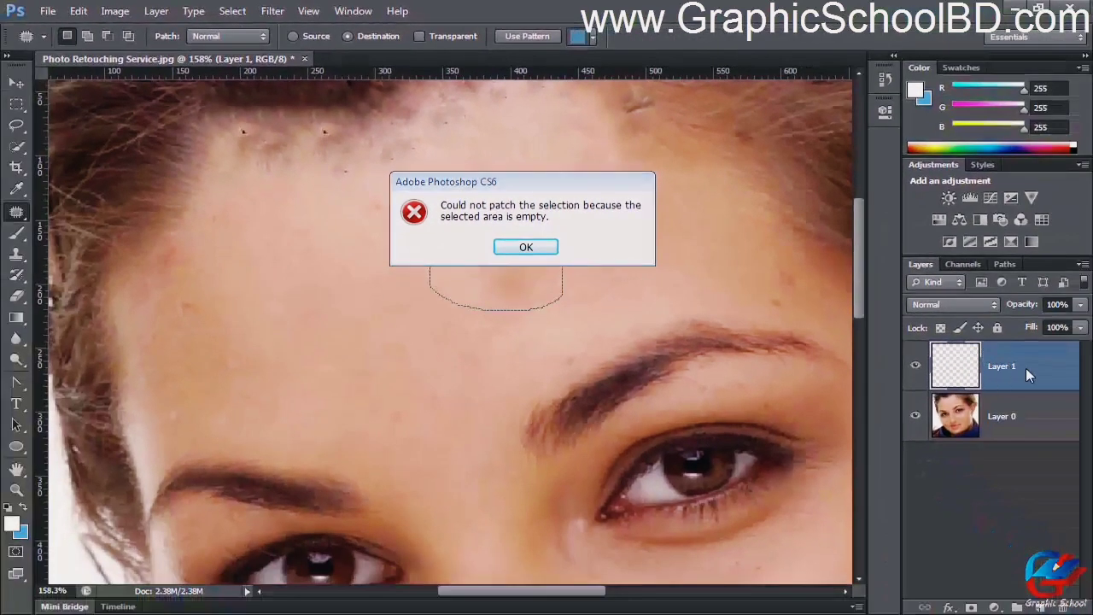
{"action": "left_click", "coordinate": [527, 249]}
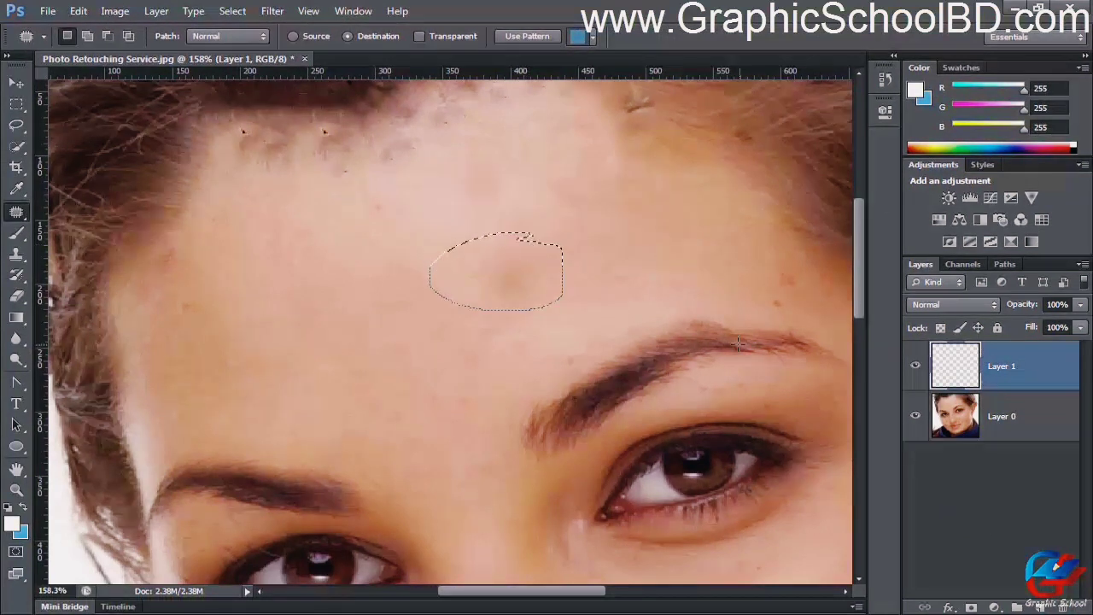
{"action": "key", "text": "ctrl+d"}
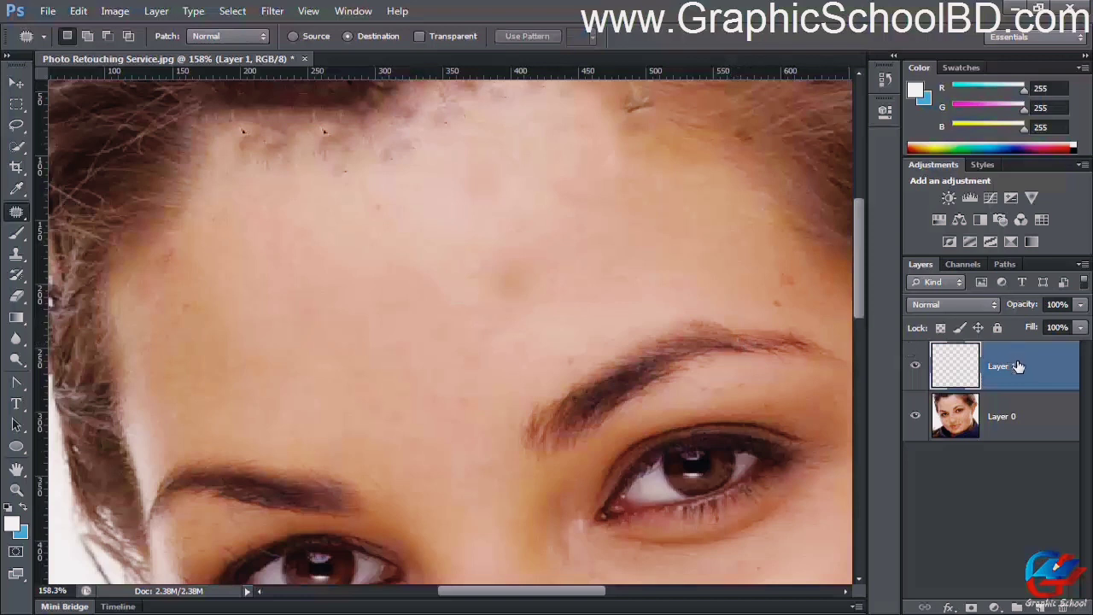
{"action": "key", "text": "ctrl+e"}
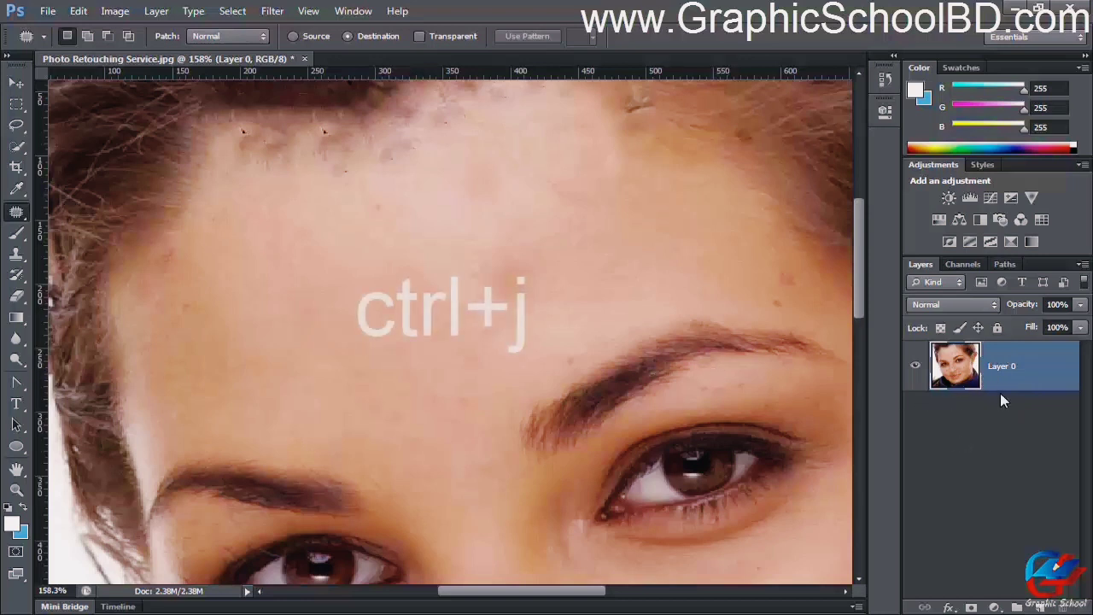
Step: Duplicate Layer 0 and delete the copy, leaving only the original layer
{"action": "key", "text": "ctrl+j"}
{"action": "scroll", "coordinate": [493, 330], "scroll_direction": "down", "scroll_amount": 2}
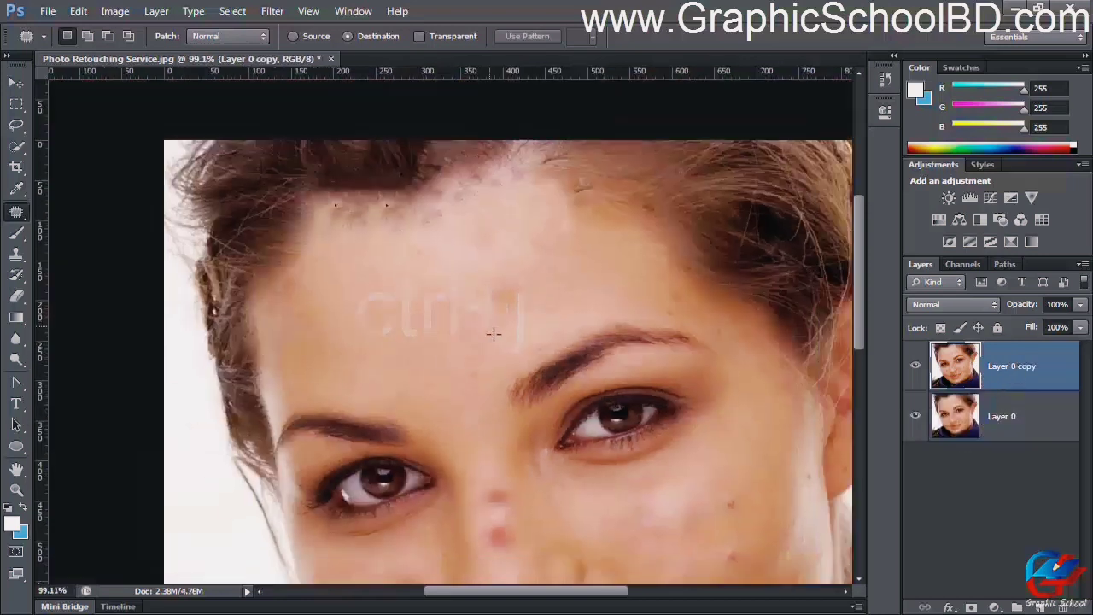
{"action": "scroll", "coordinate": [492, 330], "scroll_direction": "up", "scroll_amount": 2}
{"action": "scroll", "coordinate": [493, 330], "scroll_direction": "down", "scroll_amount": 2}
{"action": "scroll", "coordinate": [493, 330], "scroll_direction": "down", "scroll_amount": 1}
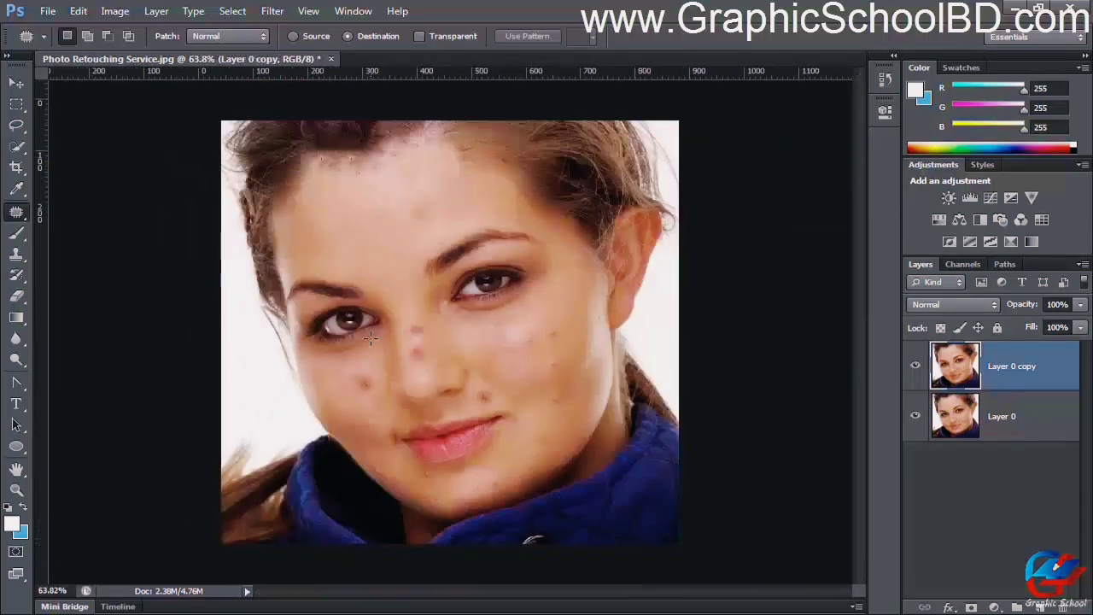
{"action": "scroll", "coordinate": [461, 324], "scroll_direction": "up", "scroll_amount": 1}
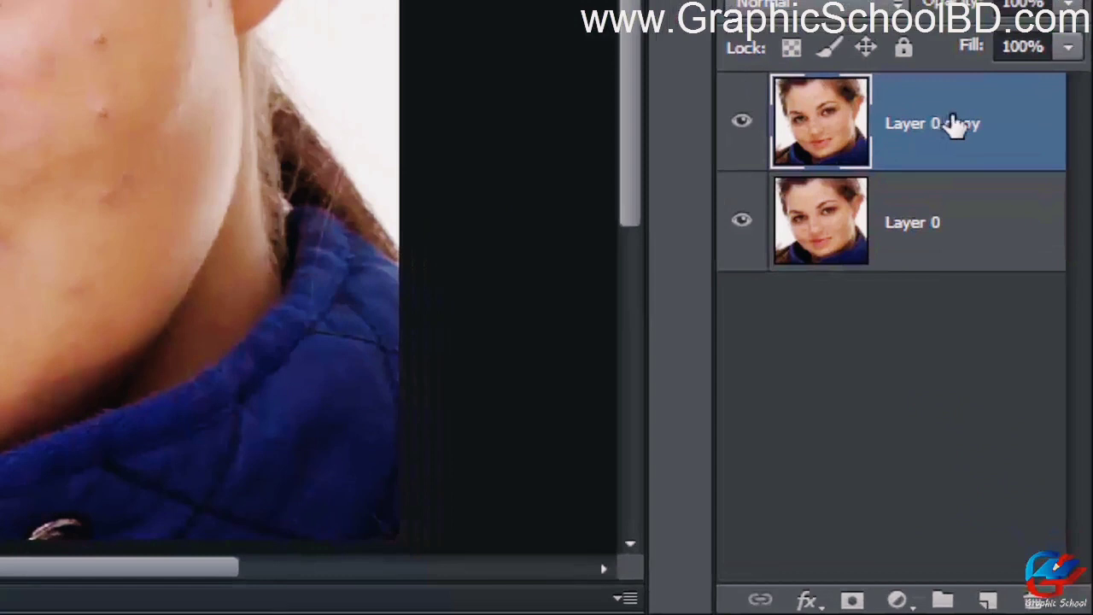
{"action": "left_click_drag", "start_coordinate": [963, 164], "coordinate": [1034, 598]}
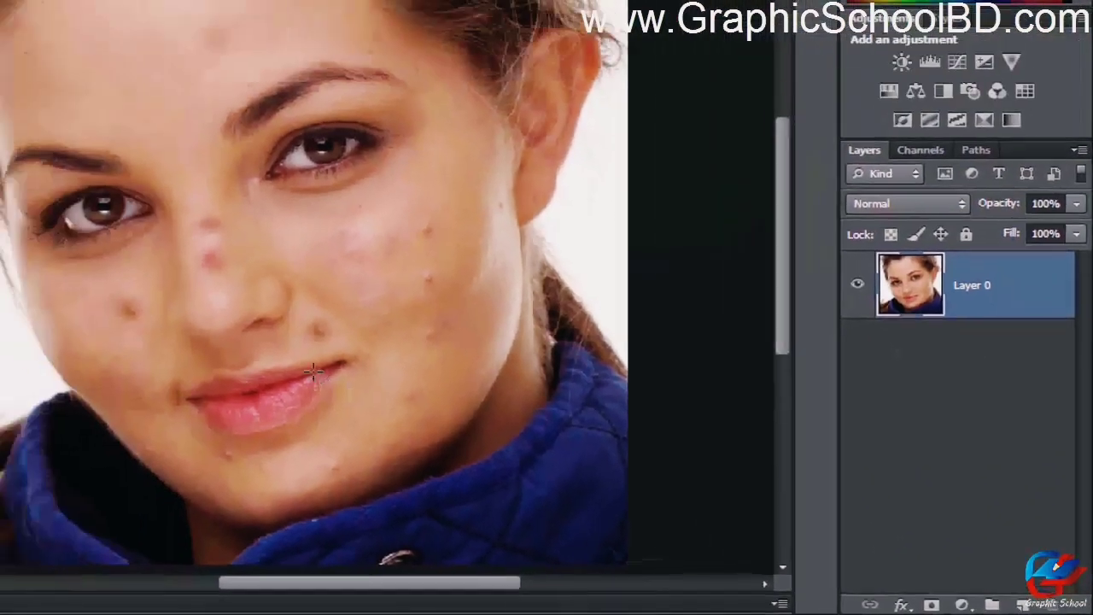
{"action": "scroll", "coordinate": [474, 407], "scroll_direction": "up", "scroll_amount": 3}
{"action": "scroll", "coordinate": [521, 174], "scroll_direction": "up", "scroll_amount": 2}
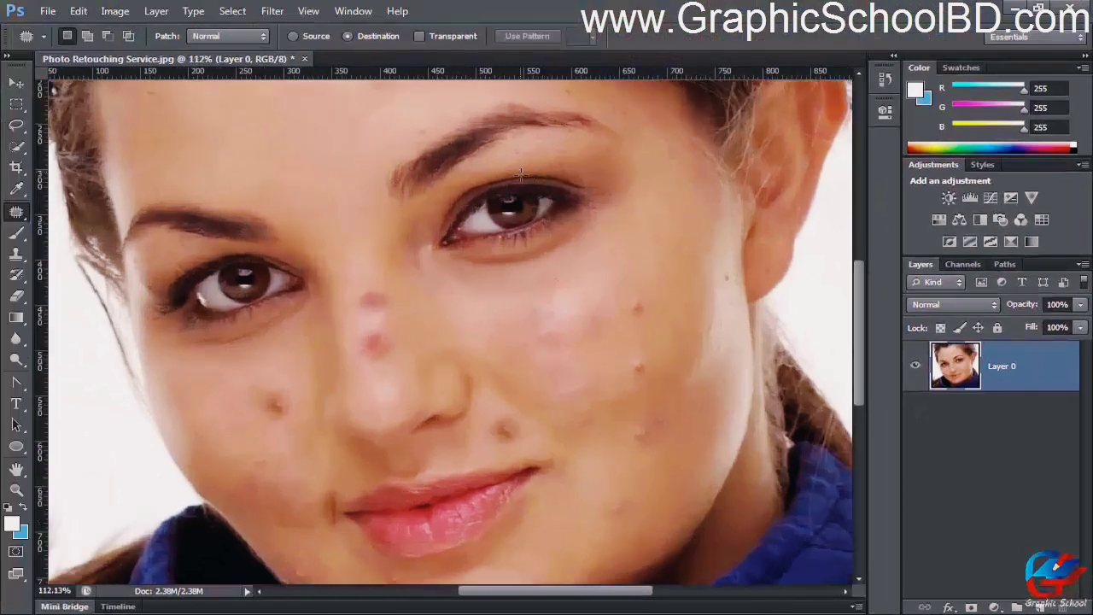
{"action": "left_click_drag", "start_coordinate": [548, 159], "coordinate": [556, 356]}
{"action": "left_click_drag", "start_coordinate": [461, 224], "coordinate": [478, 264]}
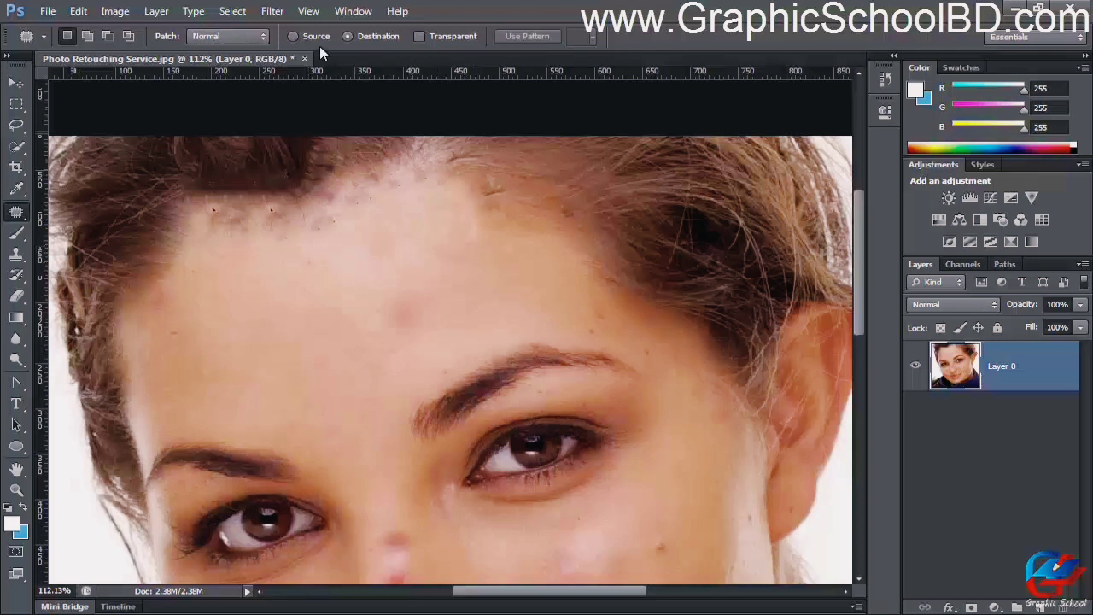
{"action": "left_click_drag", "start_coordinate": [319, 313], "coordinate": [339, 256]}
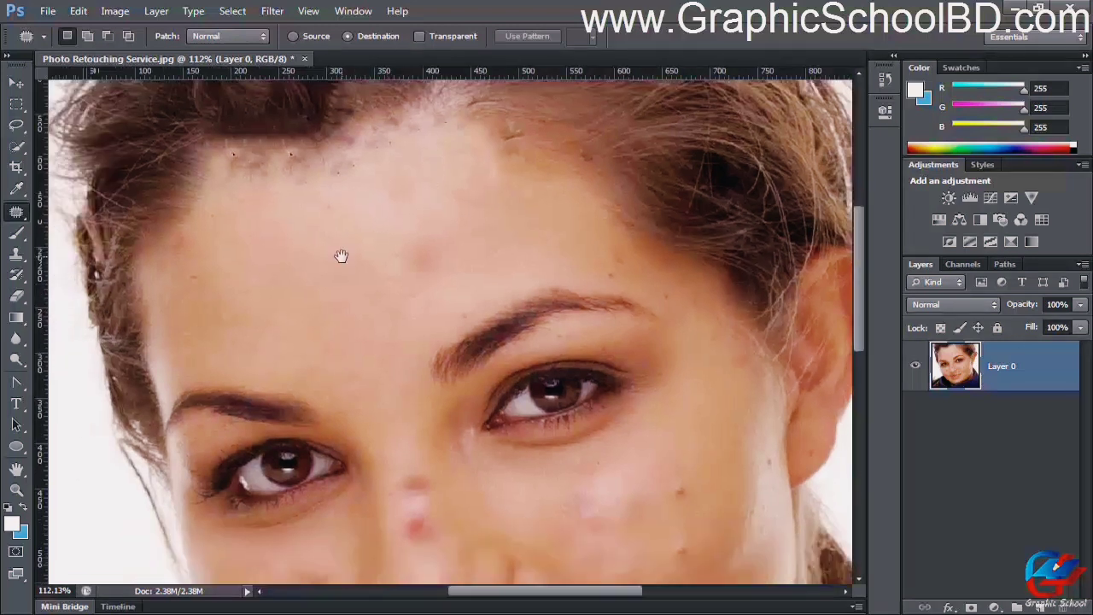
{"action": "left_click_drag", "start_coordinate": [398, 348], "coordinate": [242, 197]}
{"action": "left_click_drag", "start_coordinate": [381, 296], "coordinate": [275, 259]}
{"action": "scroll", "coordinate": [277, 262], "scroll_direction": "up", "scroll_amount": 2}
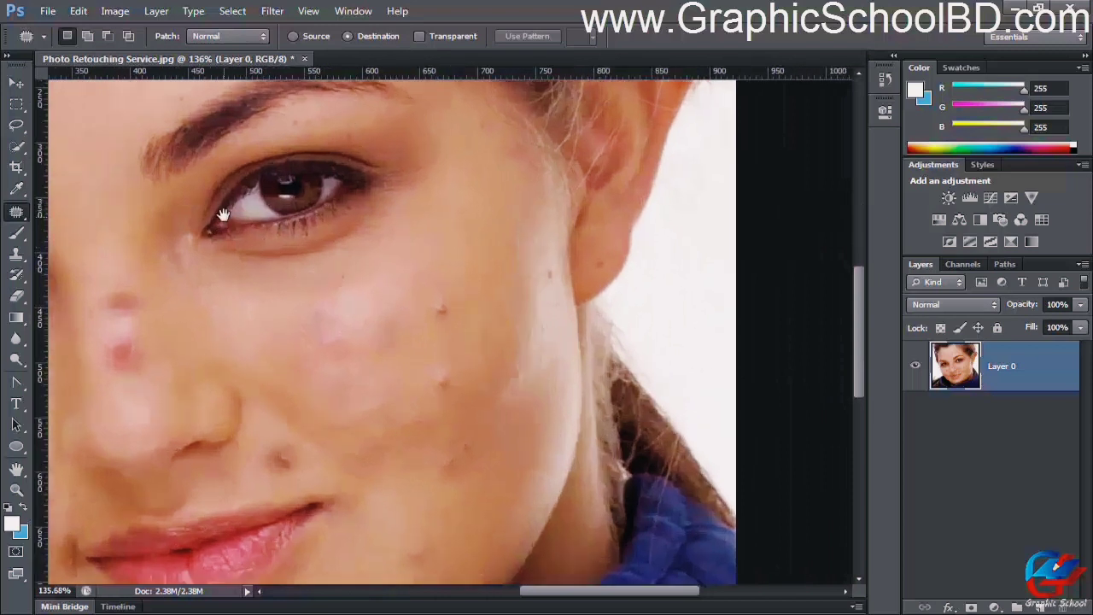
Step: Undo the blank-layer test and the earlier patches over the two dark forehead blemishes
{"action": "left_click_drag", "start_coordinate": [200, 219], "coordinate": [592, 358]}
{"action": "key", "text": "ctrl+shift+alt+n"}
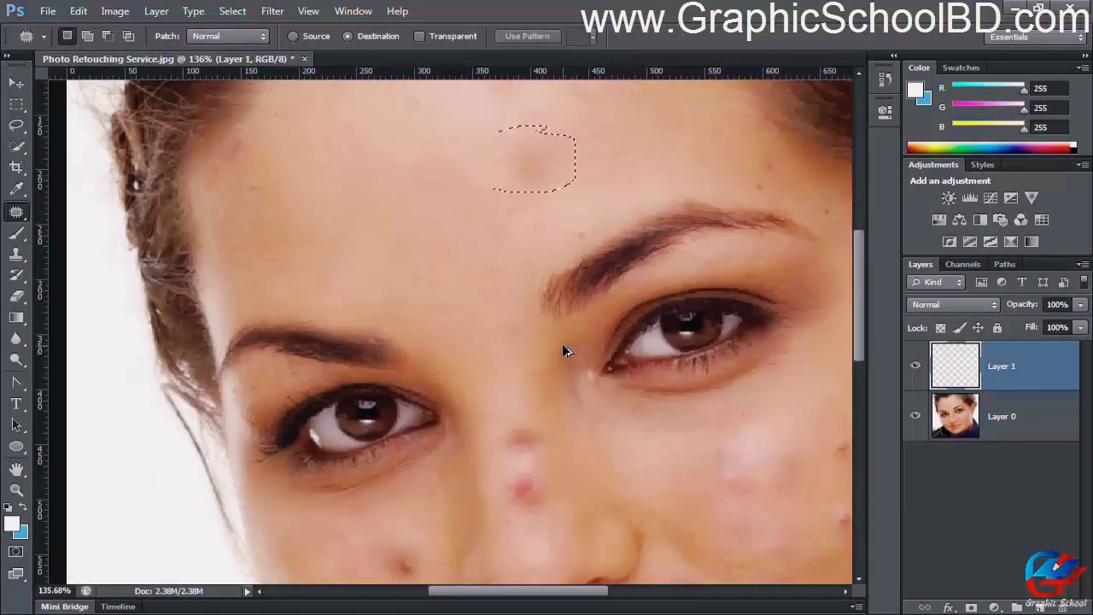
{"action": "key", "text": "ctrl+alt+z"}
{"action": "key", "text": "ctrl+alt+z"}
{"action": "key", "text": "ctrl+alt+z"}
{"action": "key", "text": "ctrl+alt+z"}
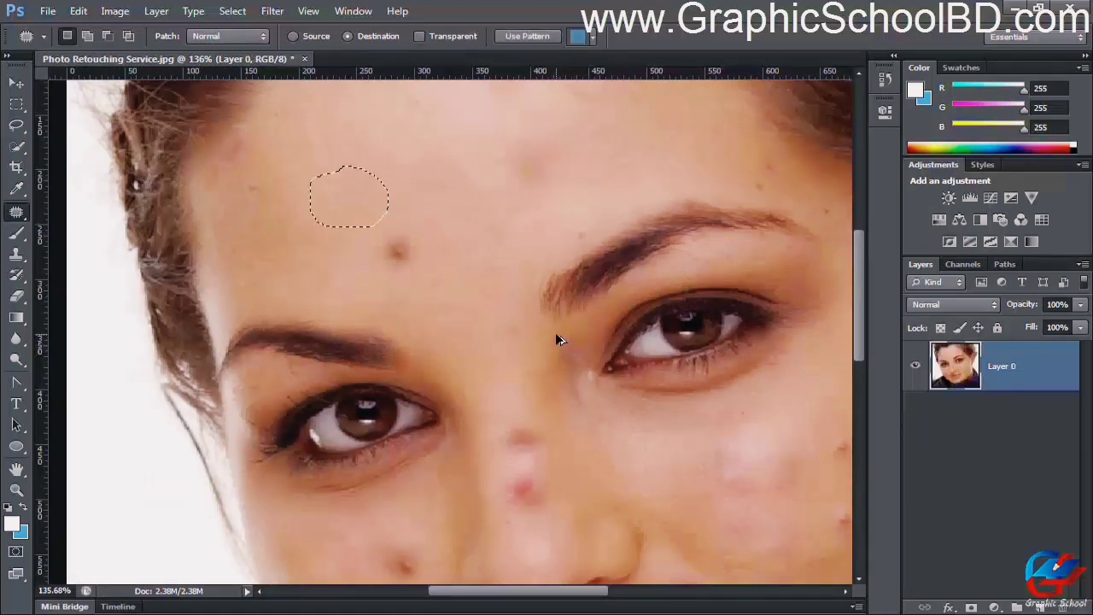
{"action": "key", "text": "ctrl+alt+z"}
{"action": "key", "text": "ctrl+alt+z"}
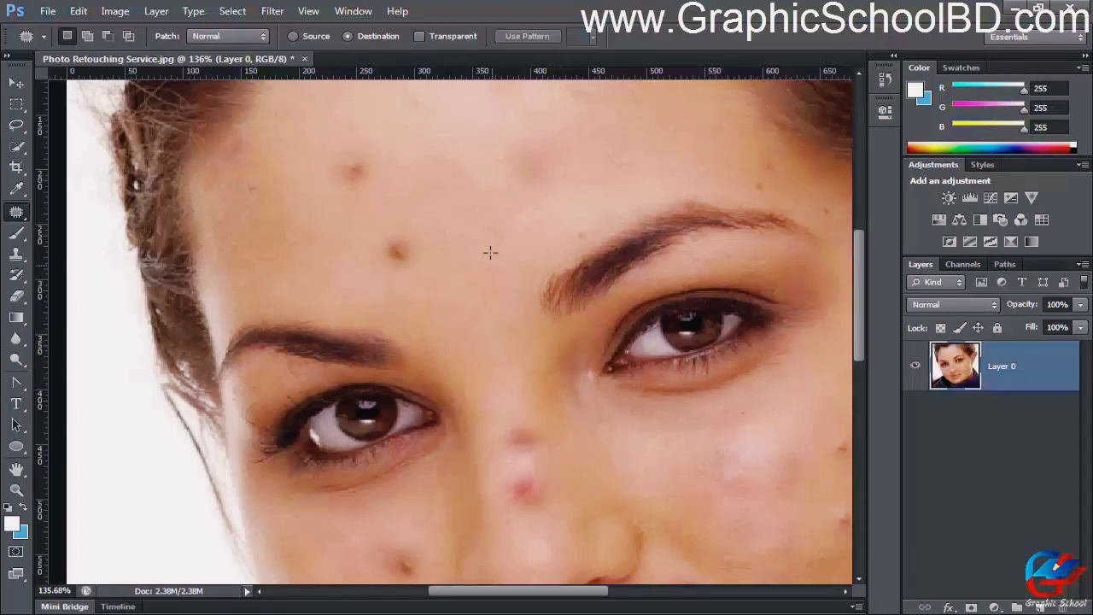
Step: Outline the upper dark forehead blemish with a loose Patch Tool selection
{"action": "left_click_drag", "start_coordinate": [472, 210], "coordinate": [489, 285]}
{"action": "scroll", "coordinate": [282, 240], "scroll_direction": "up", "scroll_amount": 3}
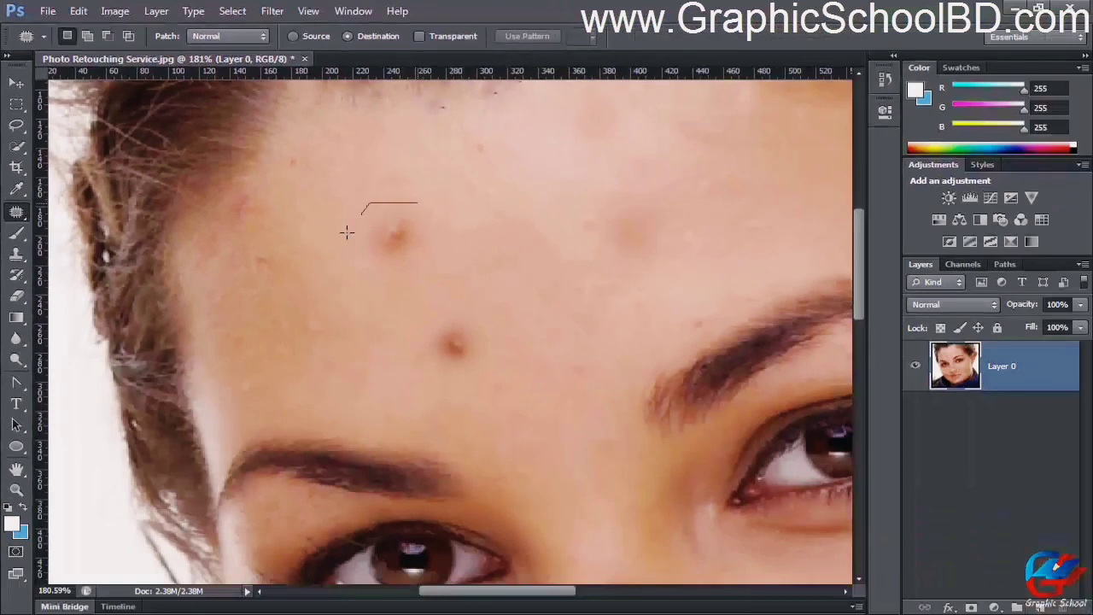
{"action": "left_click_drag", "start_coordinate": [384, 207], "coordinate": [376, 205]}
{"action": "scroll", "coordinate": [389, 239], "scroll_direction": "up", "scroll_amount": 5}
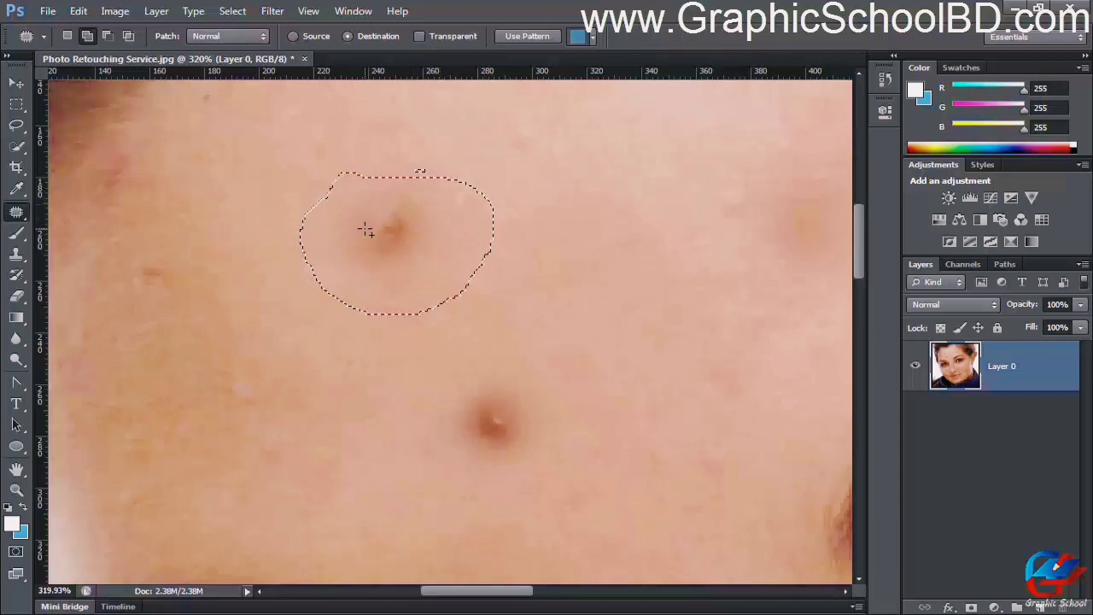
Step: Subtract the lower strip and the lower-right corner from the selection around the upper forehead blemish
{"action": "key", "text": "alt"}
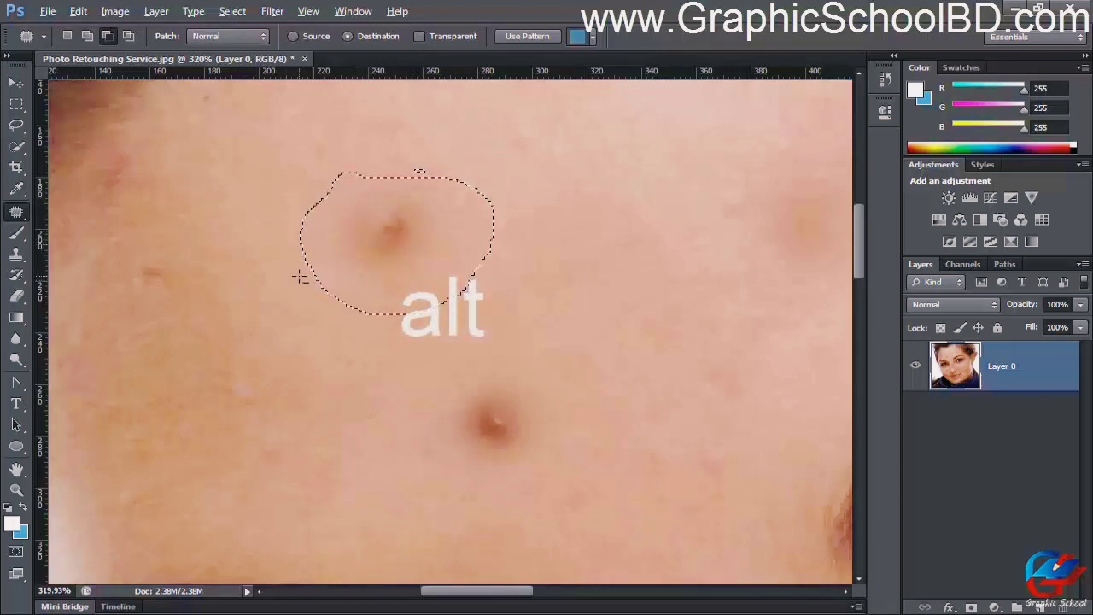
{"action": "mouse_move", "coordinate": [298, 276]}
{"action": "left_mouse_down"}
{"action": "mouse_move", "coordinate": [368, 319]}
{"action": "mouse_move", "coordinate": [447, 325]}
{"action": "mouse_move", "coordinate": [483, 306]}
{"action": "mouse_move", "coordinate": [386, 289]}
{"action": "left_mouse_up"}
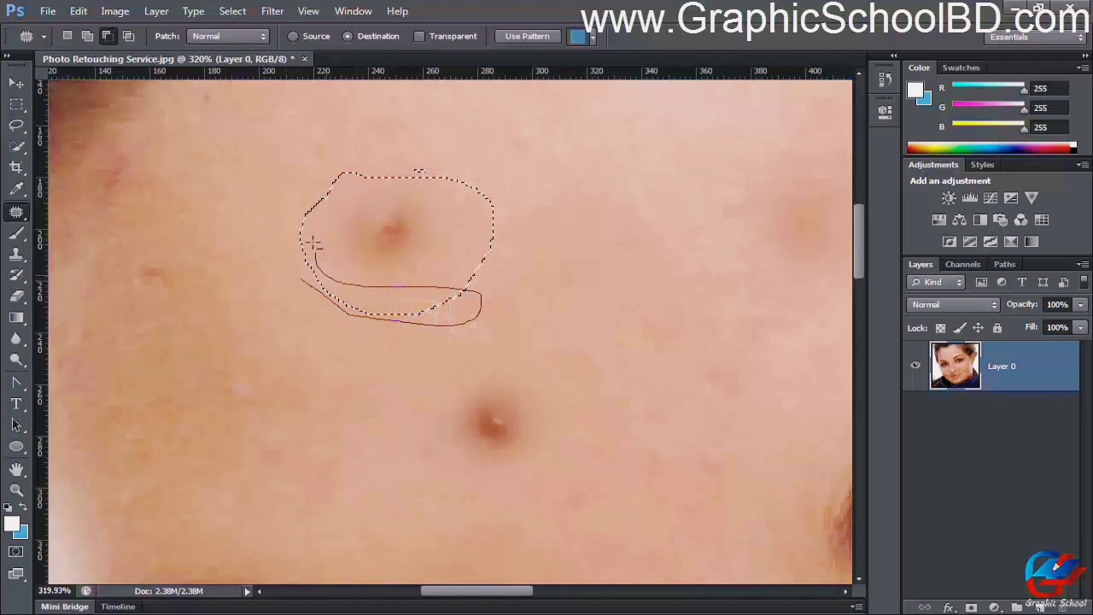
{"action": "left_click_drag", "start_coordinate": [293, 277], "coordinate": [299, 279]}
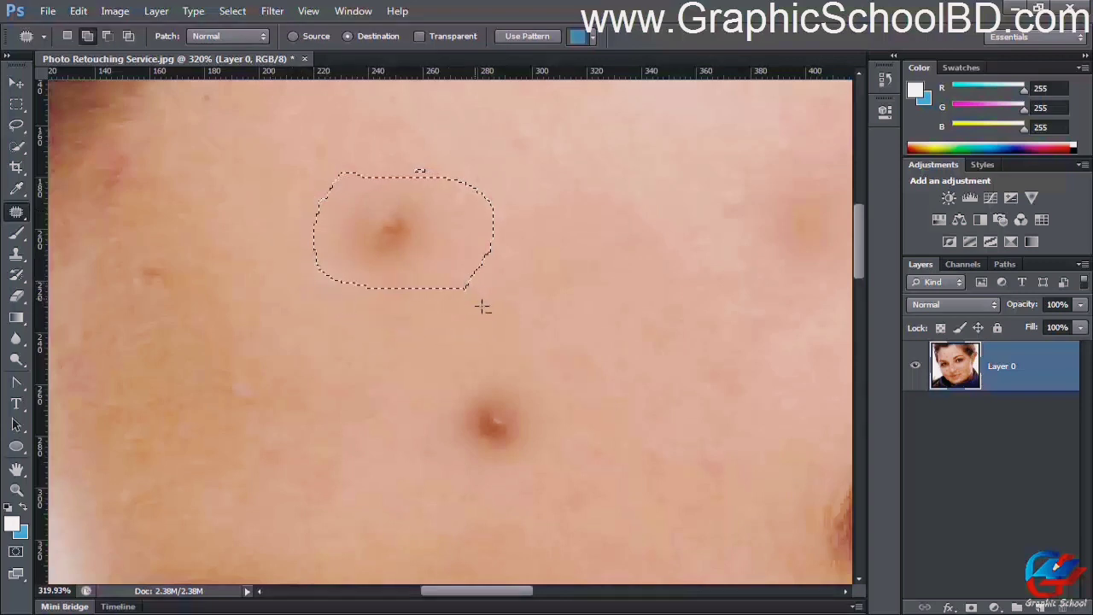
{"action": "key", "text": "alt"}
{"action": "mouse_move", "coordinate": [459, 305]}
{"action": "left_mouse_down"}
{"action": "mouse_move", "coordinate": [481, 220]}
{"action": "mouse_move", "coordinate": [533, 211]}
{"action": "mouse_move", "coordinate": [500, 307]}
{"action": "mouse_move", "coordinate": [449, 313]}
{"action": "mouse_move", "coordinate": [461, 281]}
{"action": "left_mouse_up"}
Step: Add a band of skin above the blemish to the selection and trim a little off its right edge
{"action": "scroll", "coordinate": [418, 276], "scroll_direction": "up", "scroll_amount": 1}
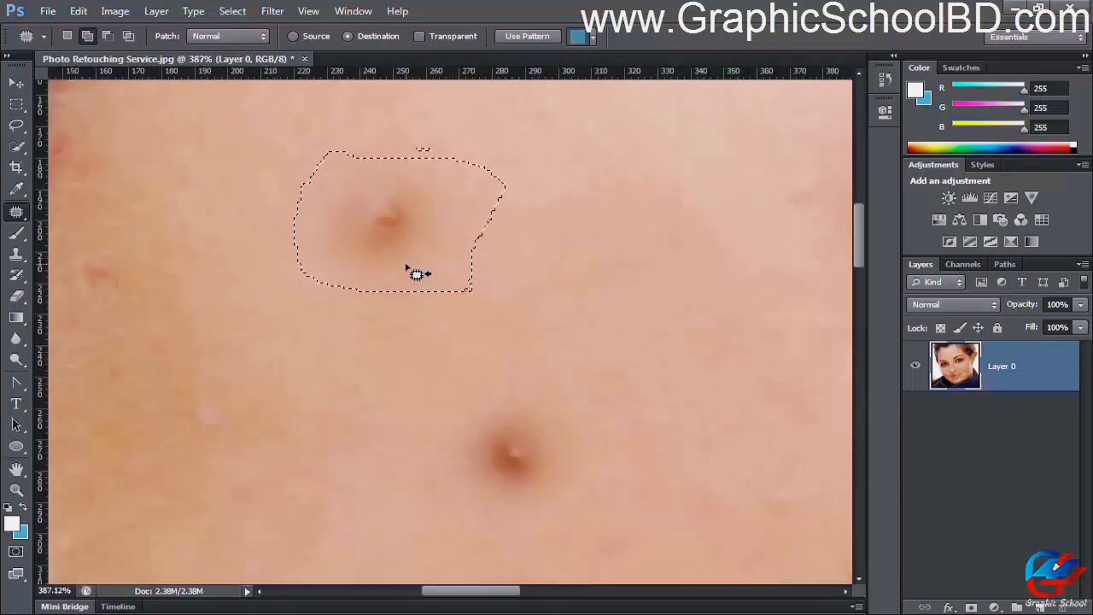
{"action": "left_click_drag", "start_coordinate": [390, 163], "coordinate": [361, 261]}
{"action": "key", "text": "shift"}
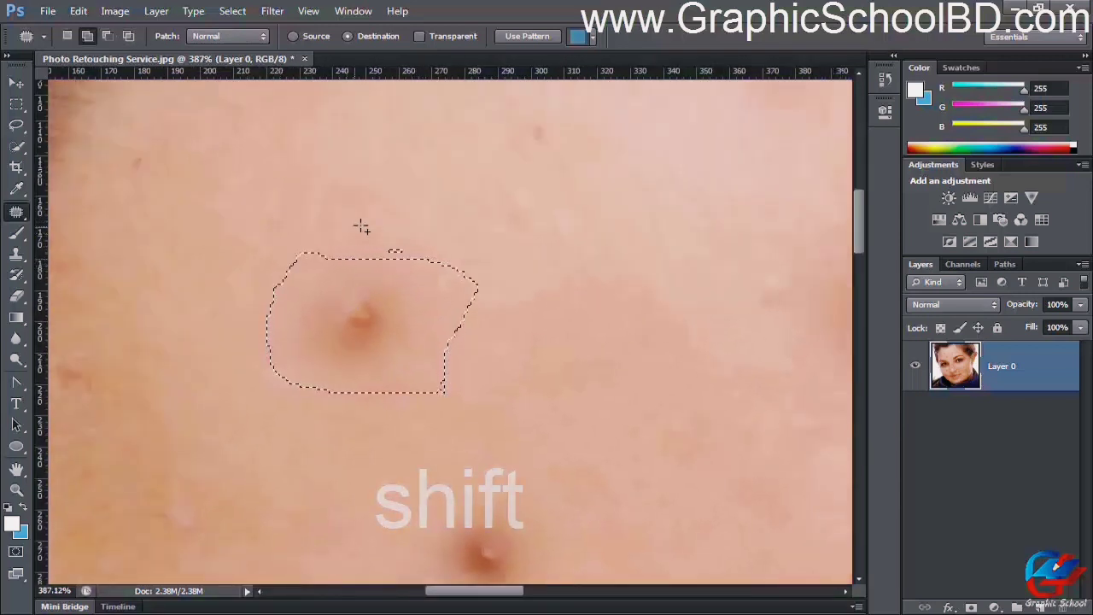
{"action": "mouse_move", "coordinate": [407, 230]}
{"action": "left_mouse_down"}
{"action": "mouse_move", "coordinate": [323, 235]}
{"action": "mouse_move", "coordinate": [314, 254]}
{"action": "mouse_move", "coordinate": [319, 268]}
{"action": "mouse_move", "coordinate": [414, 274]}
{"action": "left_mouse_up"}
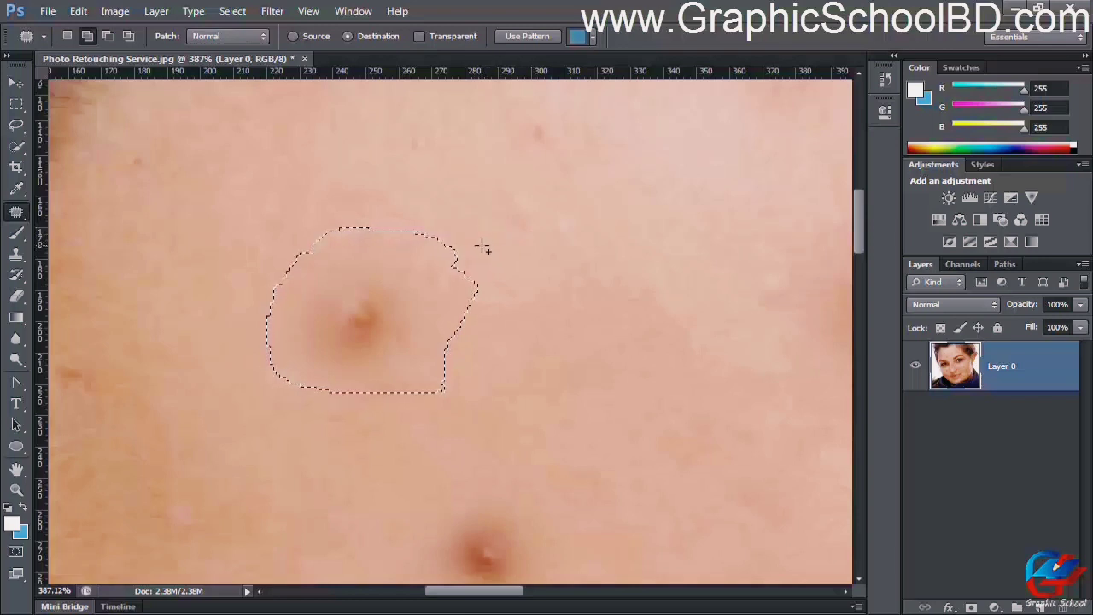
{"action": "key", "text": "alt"}
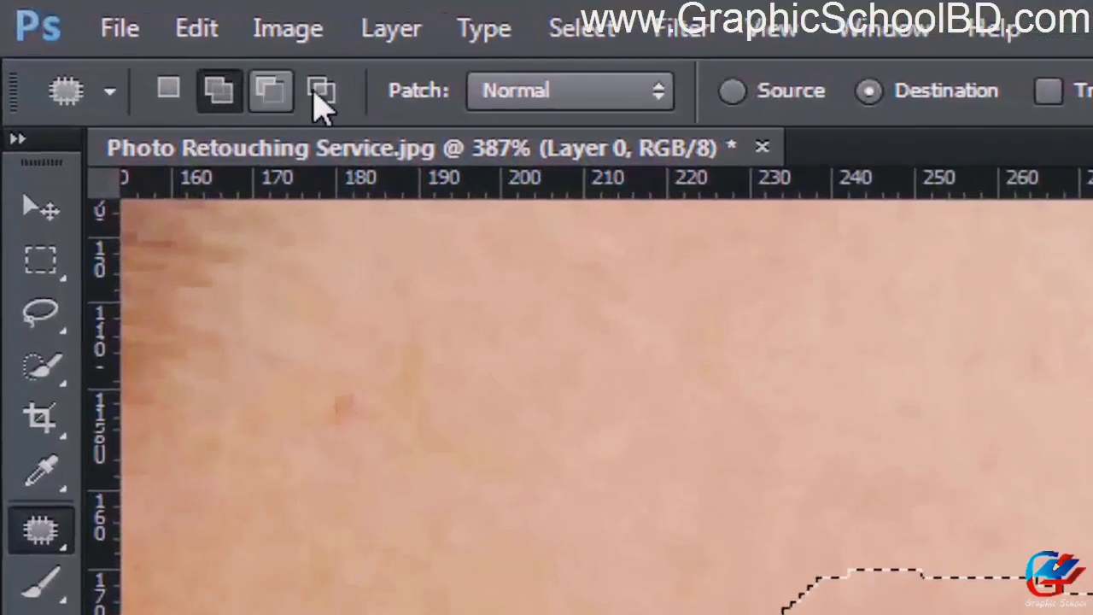
Step: Switch to intersecting selections, try a narrow vertical area across the blemish selection, and undo that intersection
{"action": "left_click", "coordinate": [321, 89]}
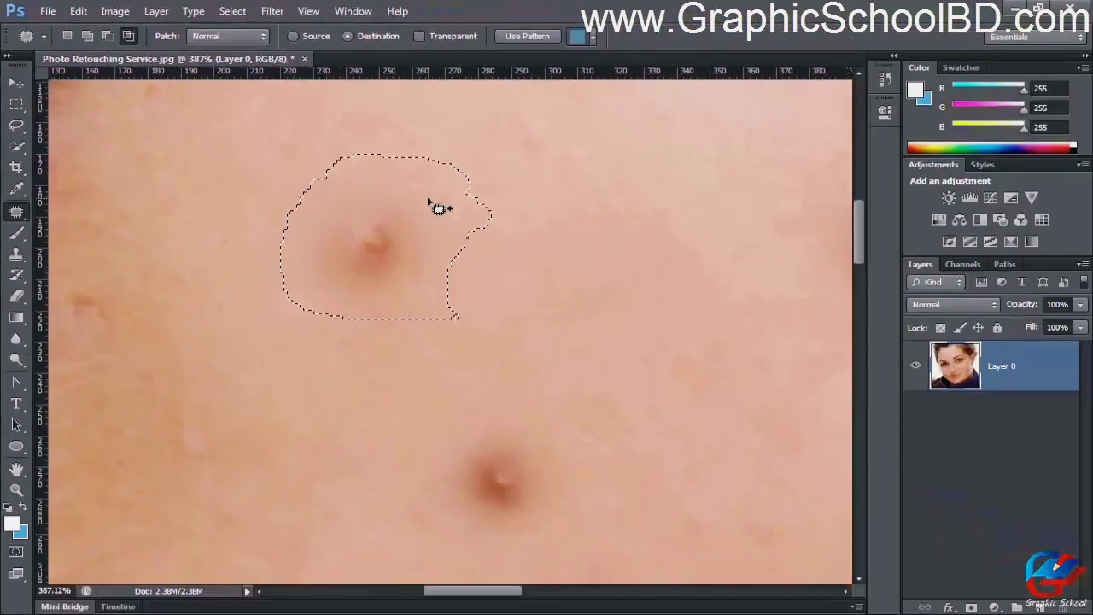
{"action": "left_click_drag", "start_coordinate": [374, 185], "coordinate": [341, 288]}
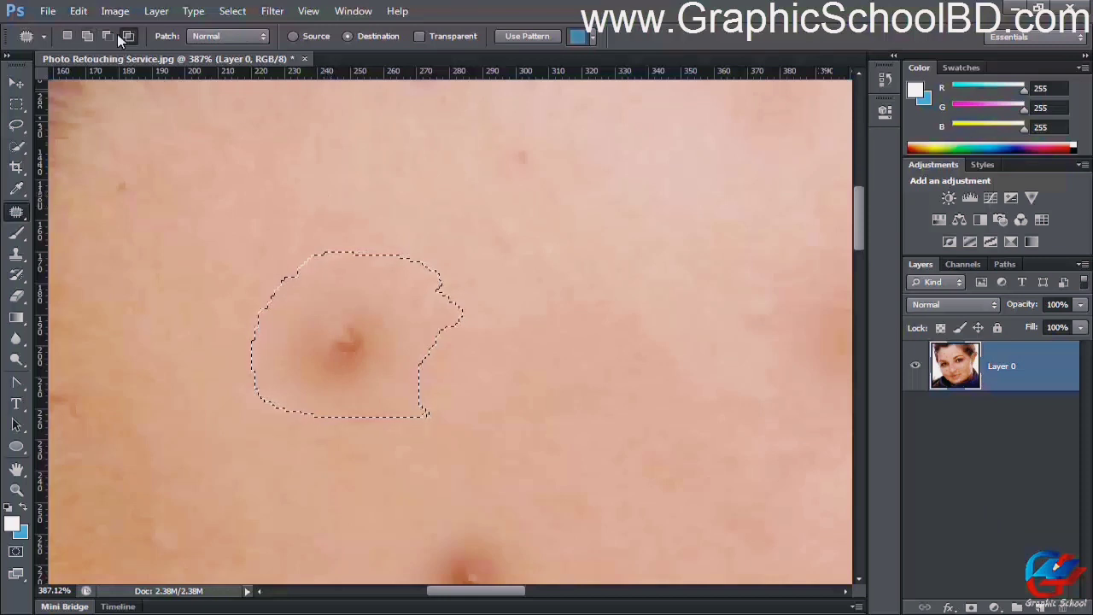
{"action": "mouse_move", "coordinate": [322, 190]}
{"action": "left_mouse_down"}
{"action": "mouse_move", "coordinate": [318, 354]}
{"action": "mouse_move", "coordinate": [361, 462]}
{"action": "mouse_move", "coordinate": [407, 459]}
{"action": "mouse_move", "coordinate": [396, 268]}
{"action": "mouse_move", "coordinate": [357, 186]}
{"action": "mouse_move", "coordinate": [333, 166]}
{"action": "mouse_move", "coordinate": [320, 200]}
{"action": "left_mouse_up"}
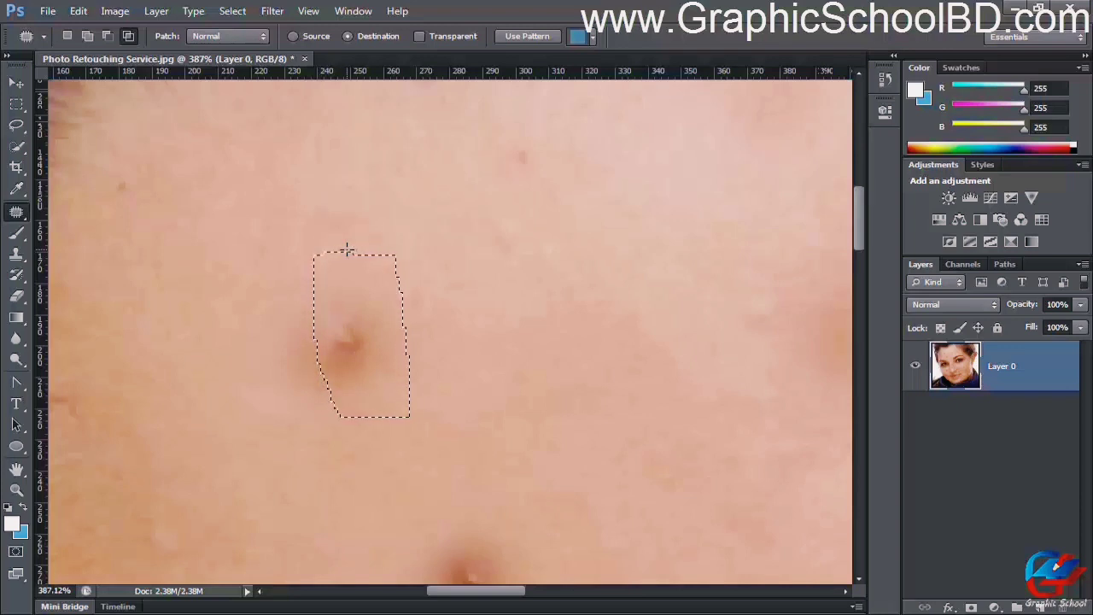
{"action": "key", "text": "ctrl+z"}
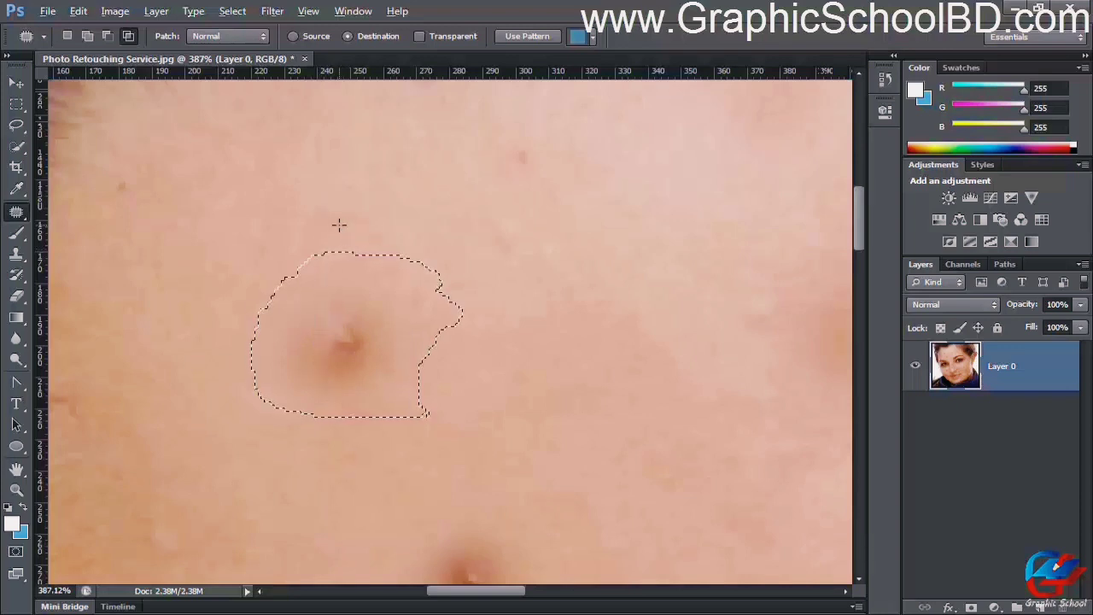
Step: Add a narrow slanted area crossing the blemish selection and extending above and below it, and deselect
{"action": "mouse_move", "coordinate": [296, 163]}
{"action": "left_mouse_down"}
{"action": "mouse_move", "coordinate": [306, 336]}
{"action": "mouse_move", "coordinate": [386, 458]}
{"action": "mouse_move", "coordinate": [421, 389]}
{"action": "mouse_move", "coordinate": [363, 210]}
{"action": "mouse_move", "coordinate": [294, 163]}
{"action": "left_mouse_up"}
{"action": "key", "text": "shift"}
{"action": "left_click_drag", "start_coordinate": [297, 193], "coordinate": [390, 452]}
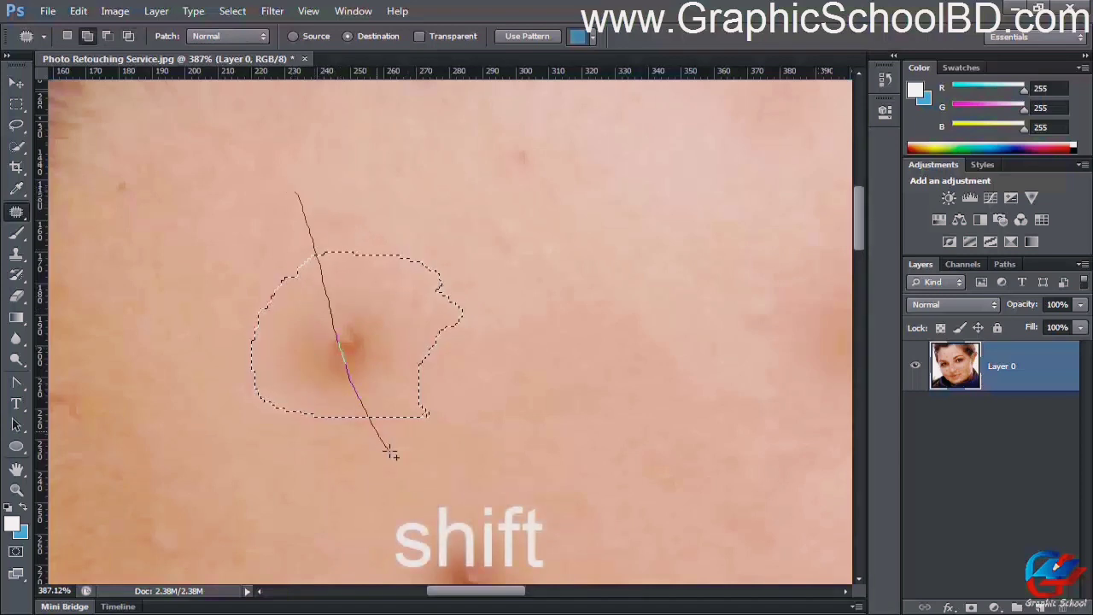
{"action": "mouse_move", "coordinate": [352, 217]}
{"action": "left_mouse_down"}
{"action": "mouse_move", "coordinate": [302, 185]}
{"action": "mouse_move", "coordinate": [298, 197]}
{"action": "left_mouse_up"}
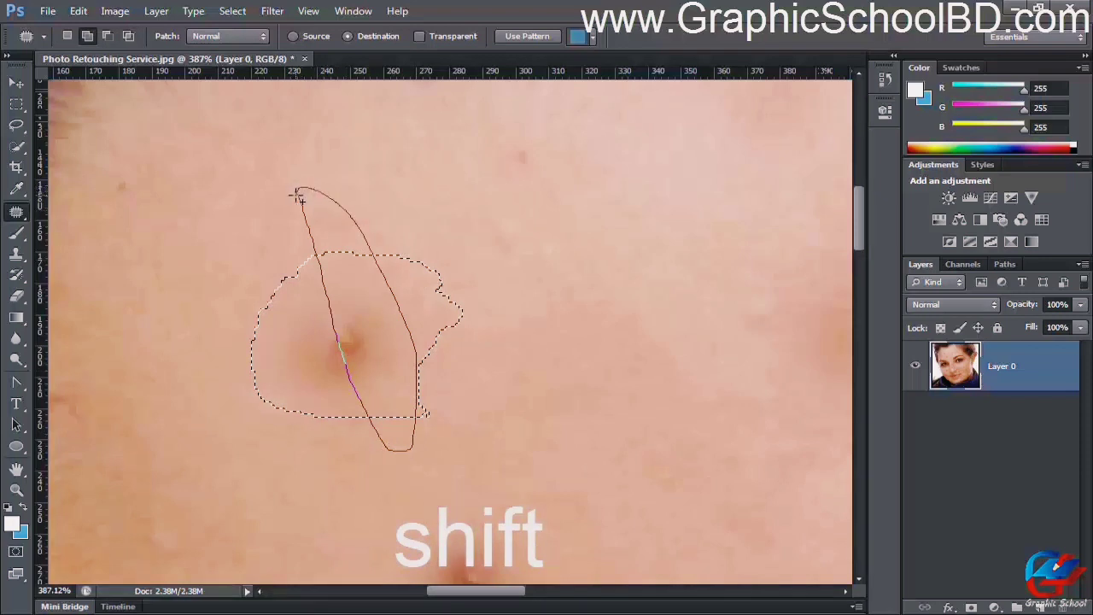
{"action": "left_click_drag", "start_coordinate": [298, 197], "coordinate": [299, 195]}
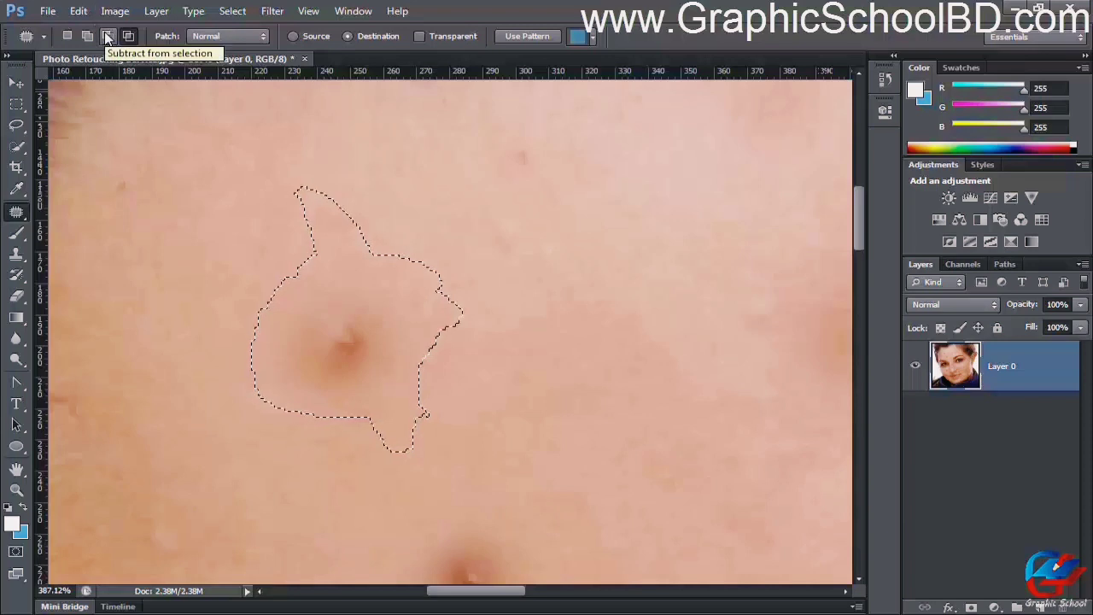
{"action": "mouse_move", "coordinate": [297, 169]}
{"action": "left_mouse_down"}
{"action": "mouse_move", "coordinate": [312, 225]}
{"action": "mouse_move", "coordinate": [415, 275]}
{"action": "left_mouse_up"}
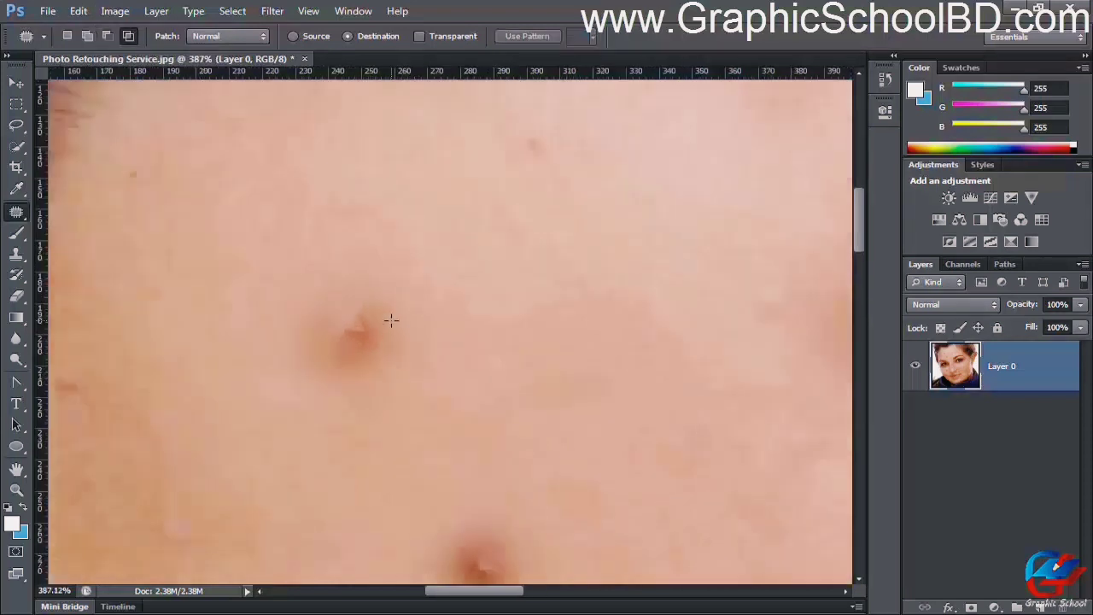
Step: Examine the remaining blemishes on the forehead, around the eyes, and on the nose and cheeks
{"action": "left_click_drag", "start_coordinate": [515, 301], "coordinate": [472, 302]}
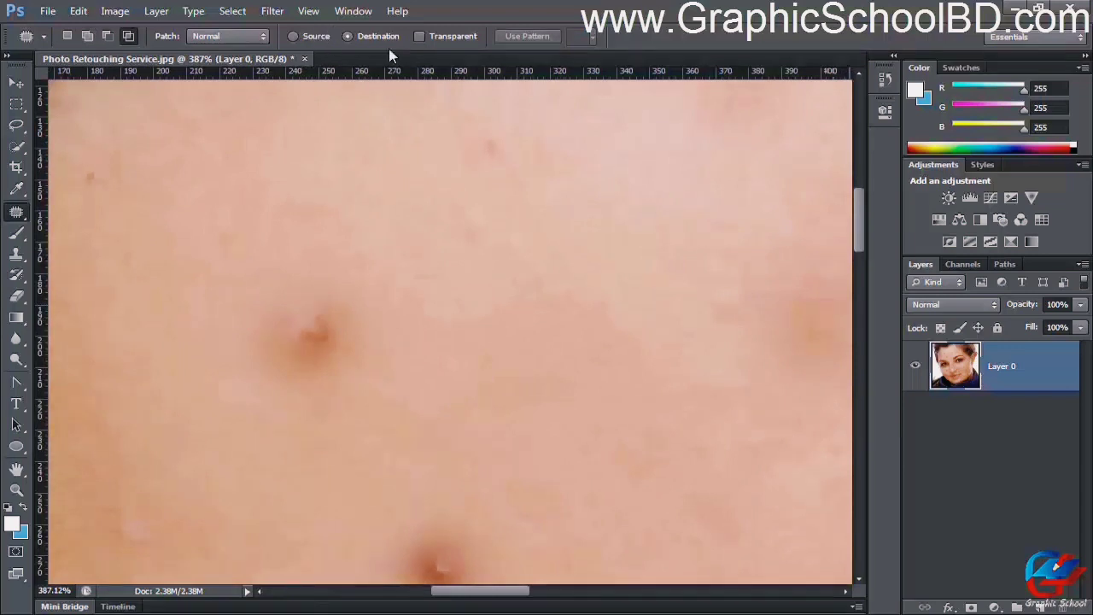
{"action": "scroll", "coordinate": [336, 294], "scroll_direction": "down", "scroll_amount": 1}
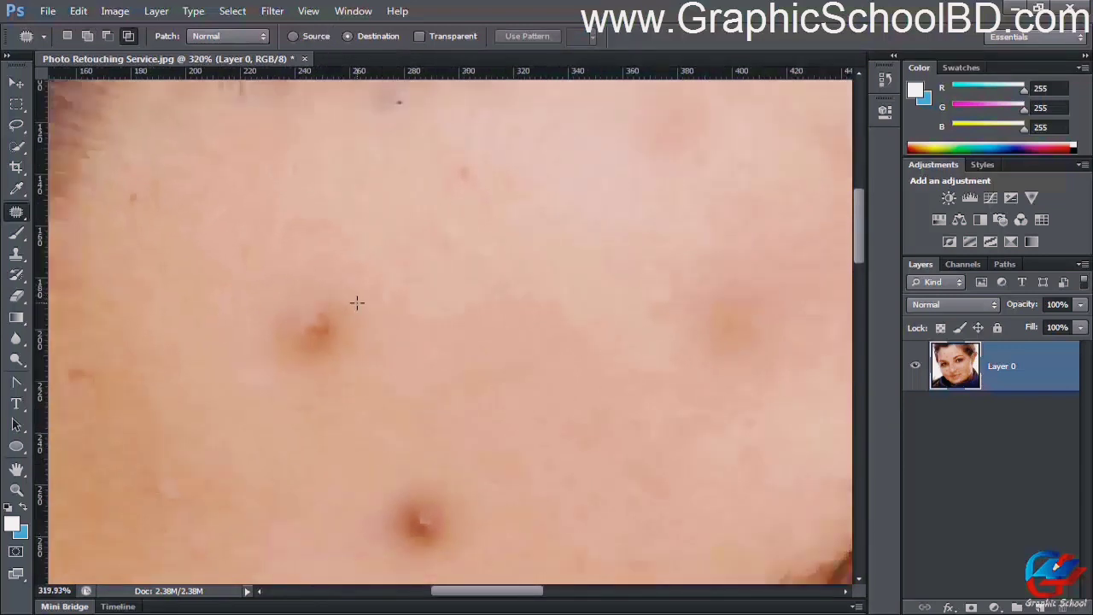
{"action": "scroll", "coordinate": [397, 305], "scroll_direction": "down", "scroll_amount": 5}
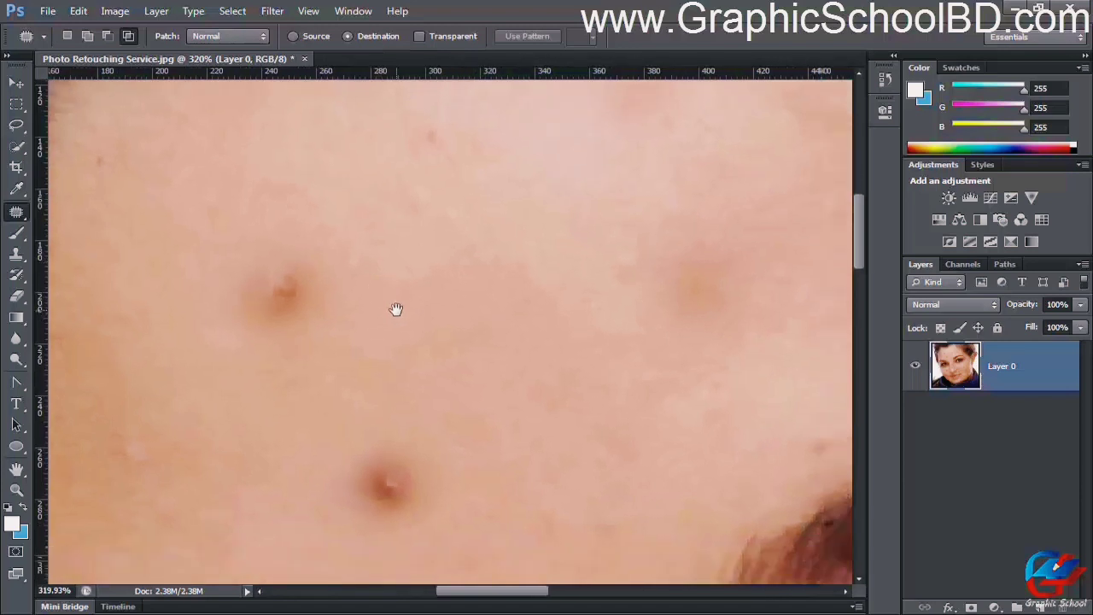
{"action": "scroll", "coordinate": [370, 251], "scroll_direction": "up", "scroll_amount": 3}
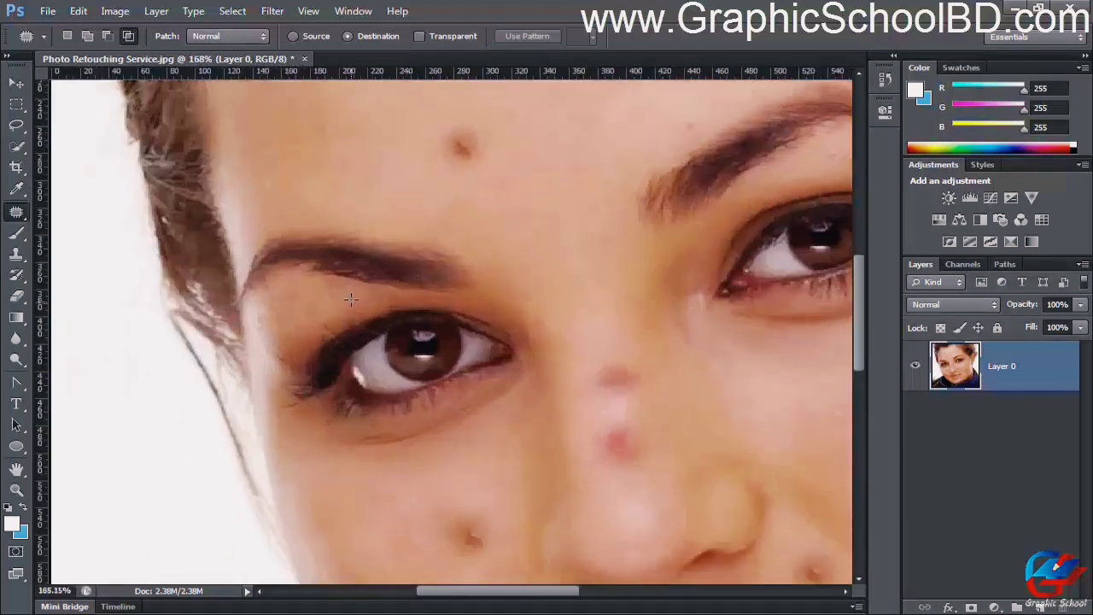
{"action": "scroll", "coordinate": [375, 299], "scroll_direction": "up", "scroll_amount": 4}
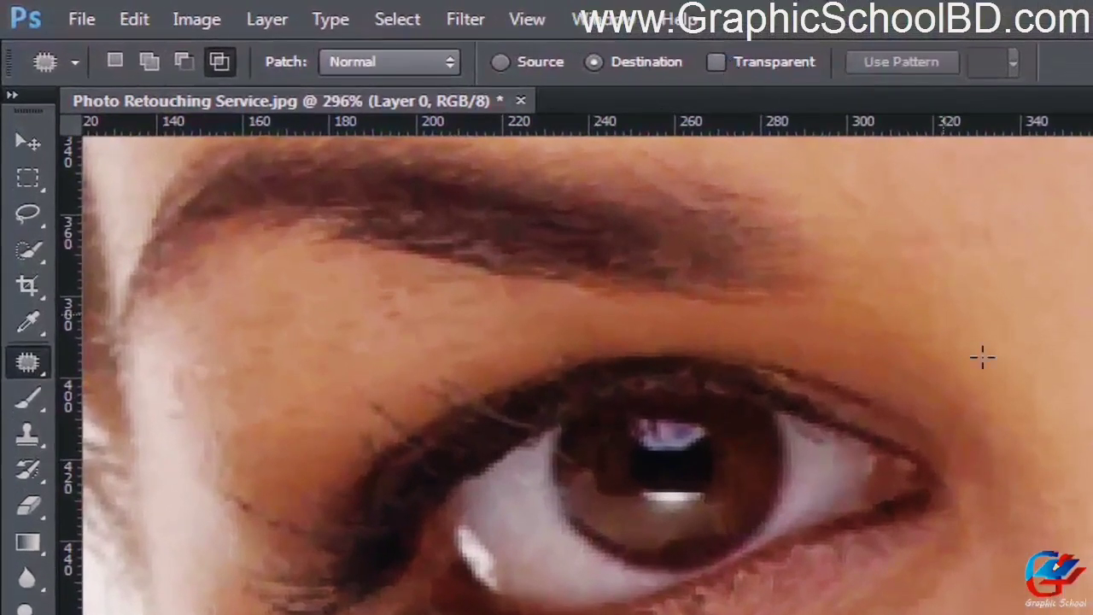
{"action": "scroll", "coordinate": [899, 419], "scroll_direction": "down", "scroll_amount": 7}
{"action": "left_click_drag", "start_coordinate": [449, 435], "coordinate": [397, 347]}
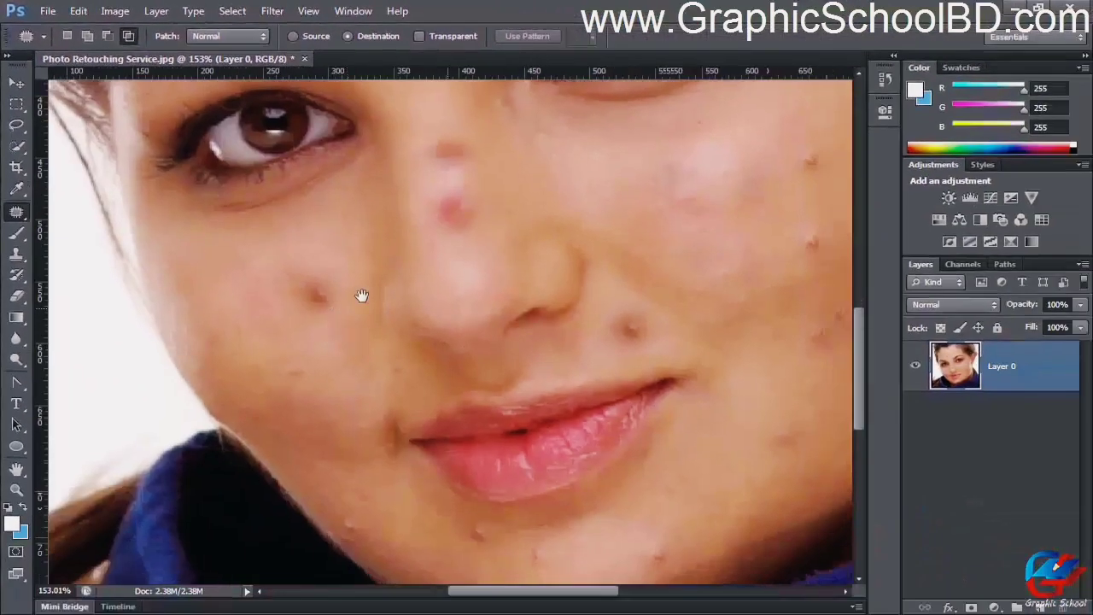
{"action": "left_click_drag", "start_coordinate": [780, 238], "coordinate": [397, 389]}
Step: Enable the Transparent patch option, copy the upper cheek blemish onto clean skin diagonally above it, and deselect
{"action": "scroll", "coordinate": [368, 261], "scroll_direction": "up", "scroll_amount": 7}
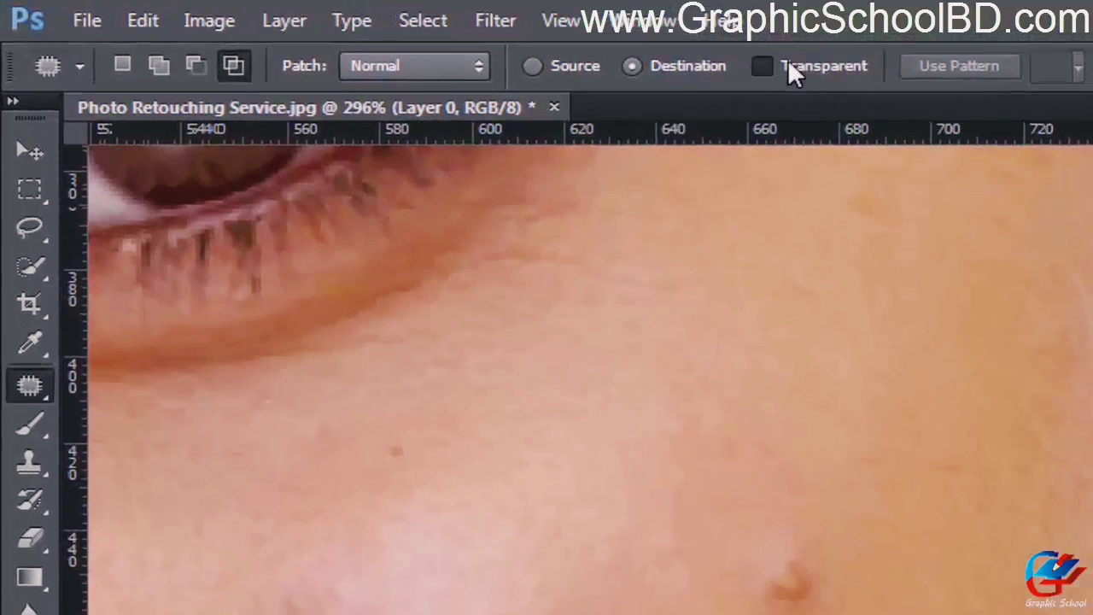
{"action": "left_click", "coordinate": [787, 64]}
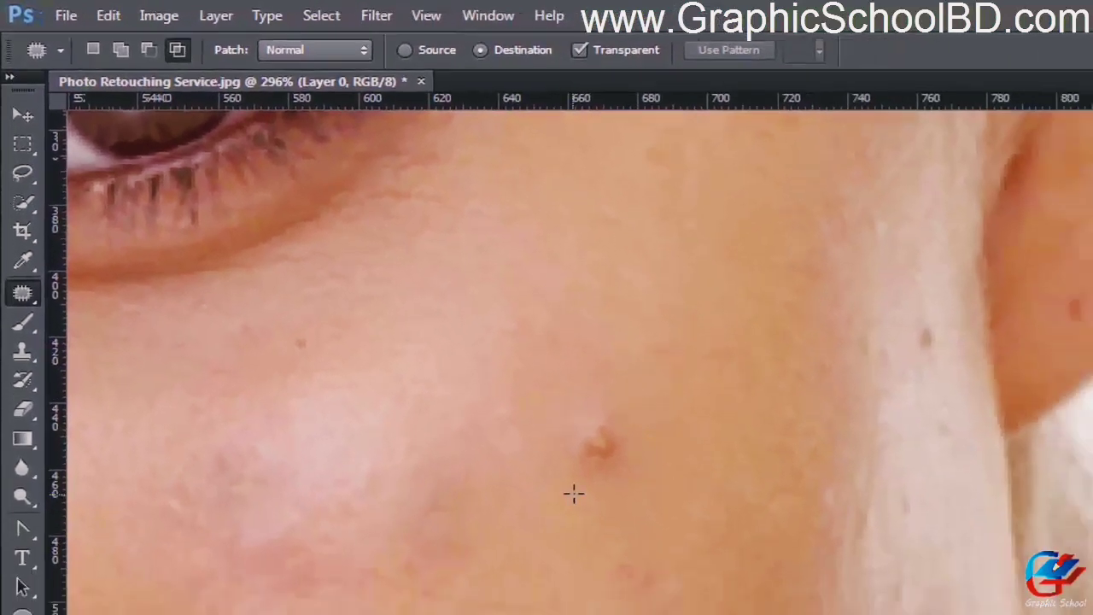
{"action": "scroll", "coordinate": [777, 585], "scroll_direction": "up", "scroll_amount": 2}
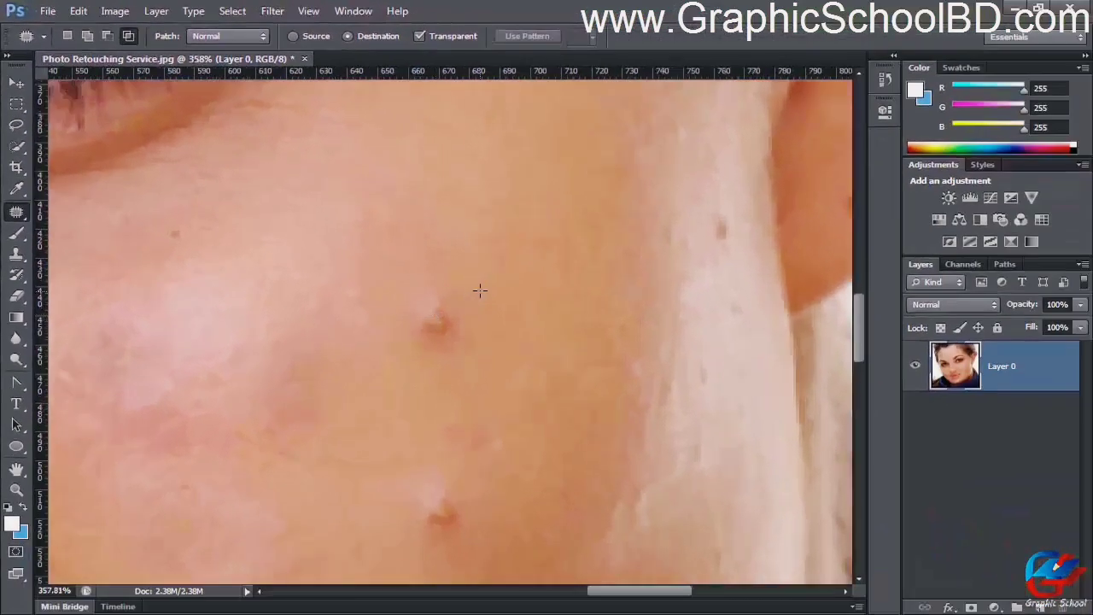
{"action": "mouse_move", "coordinate": [479, 290]}
{"action": "left_mouse_down"}
{"action": "mouse_move", "coordinate": [412, 288]}
{"action": "mouse_move", "coordinate": [404, 326]}
{"action": "mouse_move", "coordinate": [440, 347]}
{"action": "mouse_move", "coordinate": [475, 301]}
{"action": "mouse_move", "coordinate": [469, 285]}
{"action": "mouse_move", "coordinate": [458, 289]}
{"action": "mouse_move", "coordinate": [517, 217]}
{"action": "left_mouse_up"}
{"action": "left_click", "coordinate": [522, 287]}
{"action": "scroll", "coordinate": [456, 312], "scroll_direction": "down", "scroll_amount": 3}
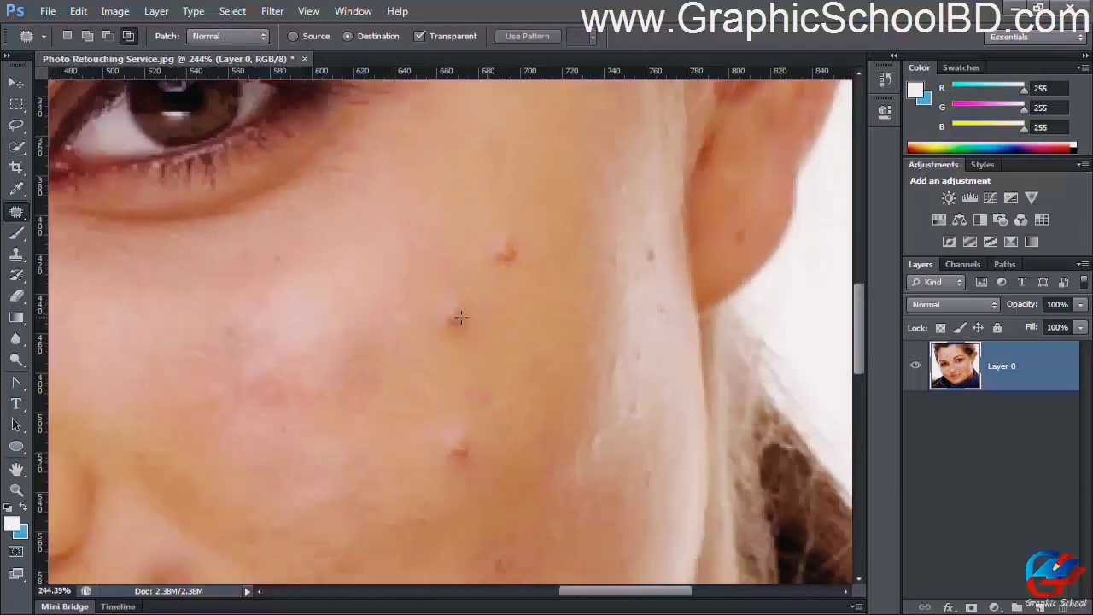
{"action": "scroll", "coordinate": [456, 319], "scroll_direction": "up", "scroll_amount": 1}
{"action": "scroll", "coordinate": [474, 321], "scroll_direction": "down", "scroll_amount": 4}
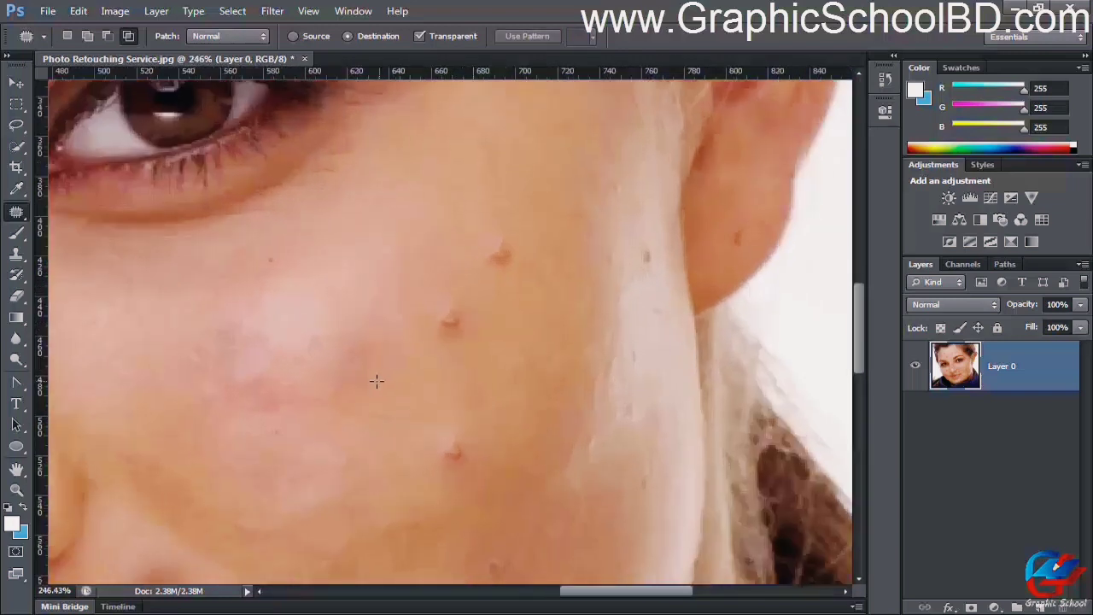
{"action": "scroll", "coordinate": [555, 324], "scroll_direction": "up", "scroll_amount": 2}
{"action": "scroll", "coordinate": [417, 329], "scroll_direction": "up", "scroll_amount": 2}
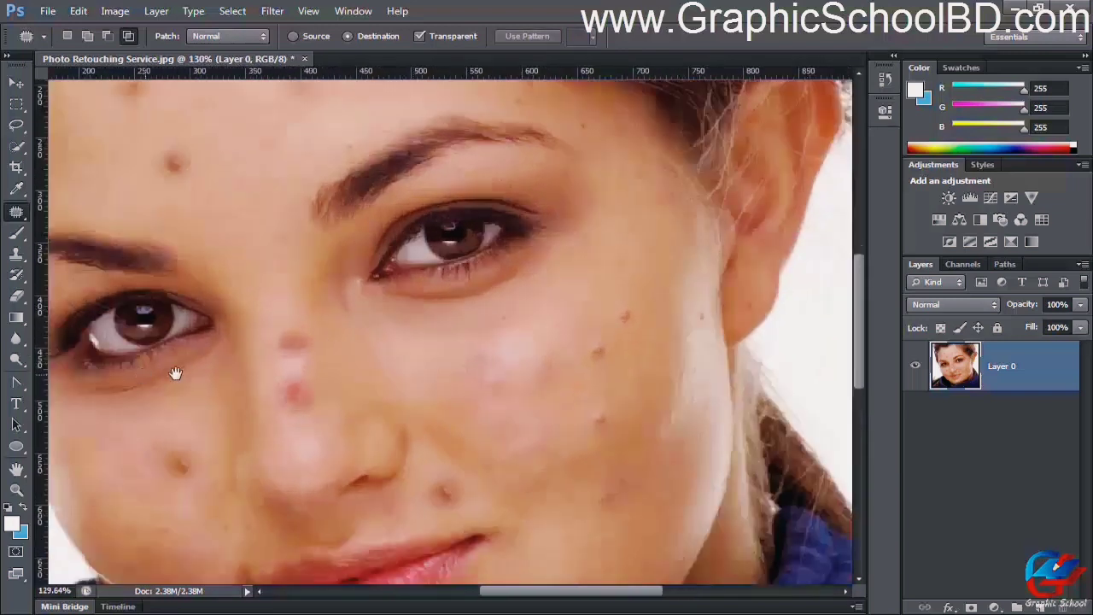
Step: Try a transparent patch: outline the eye on the photo's left side, copy it slightly downward so both overlap, and deselect
{"action": "scroll", "coordinate": [622, 409], "scroll_direction": "up", "scroll_amount": 1}
{"action": "mouse_move", "coordinate": [174, 373]}
{"action": "left_mouse_down"}
{"action": "mouse_move", "coordinate": [621, 409]}
{"action": "mouse_move", "coordinate": [394, 345]}
{"action": "mouse_move", "coordinate": [371, 322]}
{"action": "left_mouse_up"}
{"action": "scroll", "coordinate": [410, 336], "scroll_direction": "up", "scroll_amount": 1}
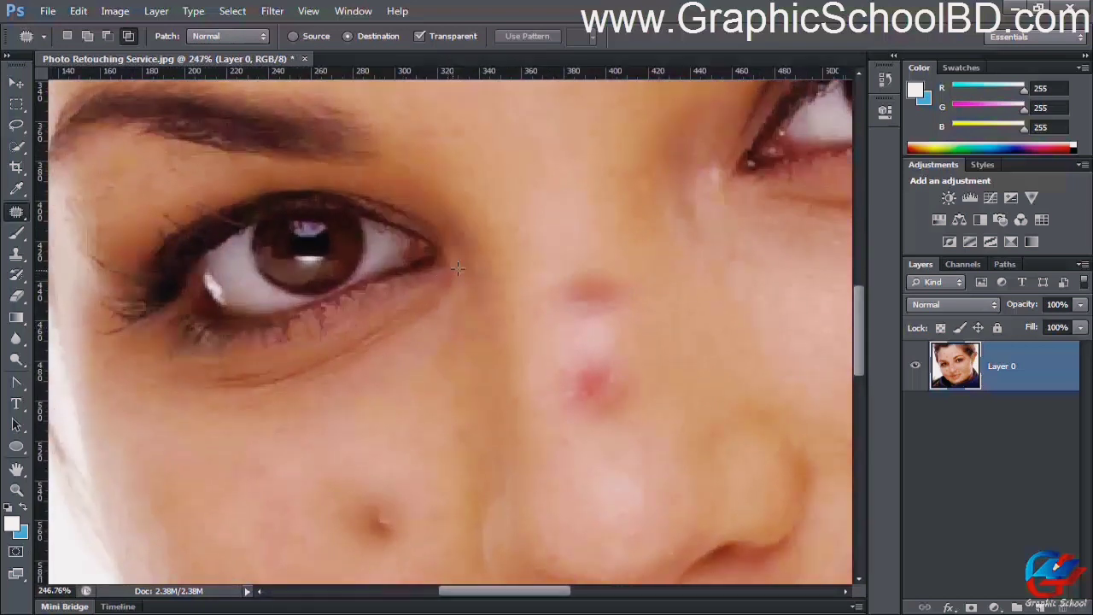
{"action": "mouse_move", "coordinate": [466, 253]}
{"action": "left_mouse_down"}
{"action": "mouse_move", "coordinate": [433, 212]}
{"action": "mouse_move", "coordinate": [378, 187]}
{"action": "mouse_move", "coordinate": [193, 179]}
{"action": "mouse_move", "coordinate": [99, 218]}
{"action": "mouse_move", "coordinate": [83, 279]}
{"action": "mouse_move", "coordinate": [109, 356]}
{"action": "mouse_move", "coordinate": [227, 366]}
{"action": "mouse_move", "coordinate": [416, 334]}
{"action": "mouse_move", "coordinate": [466, 253]}
{"action": "left_mouse_up"}
{"action": "scroll", "coordinate": [461, 256], "scroll_direction": "down", "scroll_amount": 1}
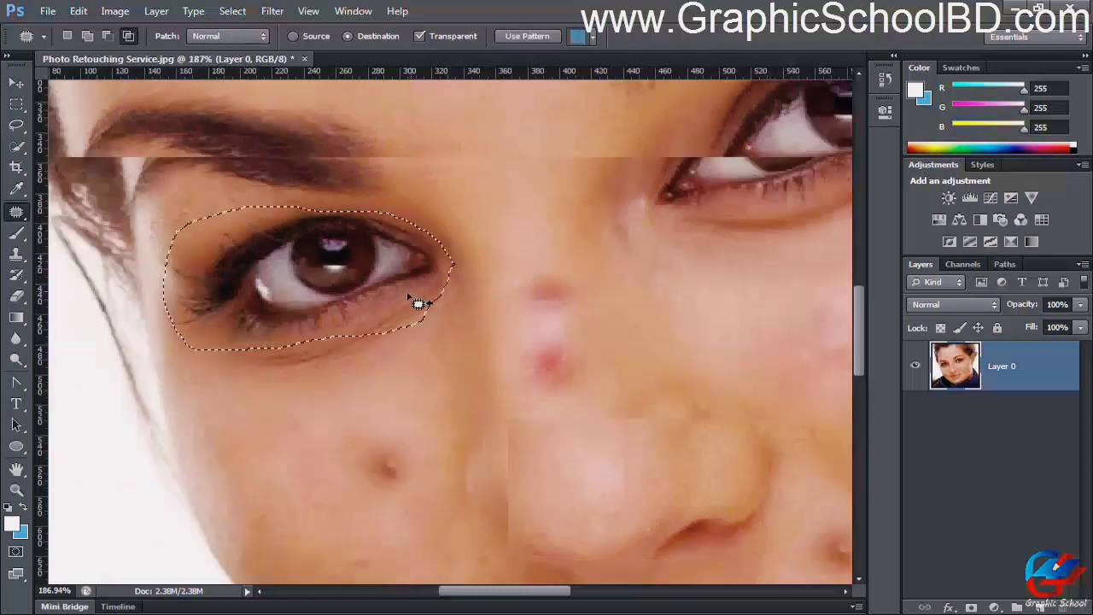
{"action": "mouse_move", "coordinate": [359, 277]}
{"action": "left_mouse_down"}
{"action": "mouse_move", "coordinate": [374, 338]}
{"action": "mouse_move", "coordinate": [385, 329]}
{"action": "mouse_move", "coordinate": [394, 344]}
{"action": "left_mouse_up"}
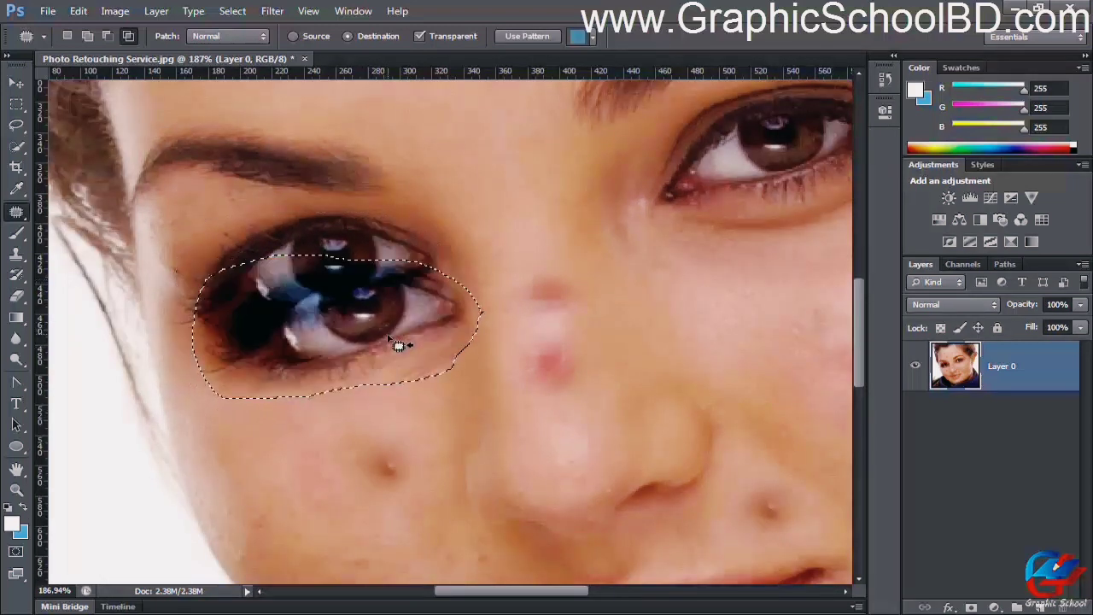
{"action": "scroll", "coordinate": [394, 346], "scroll_direction": "down", "scroll_amount": 3}
{"action": "key", "text": "ctrl+d"}
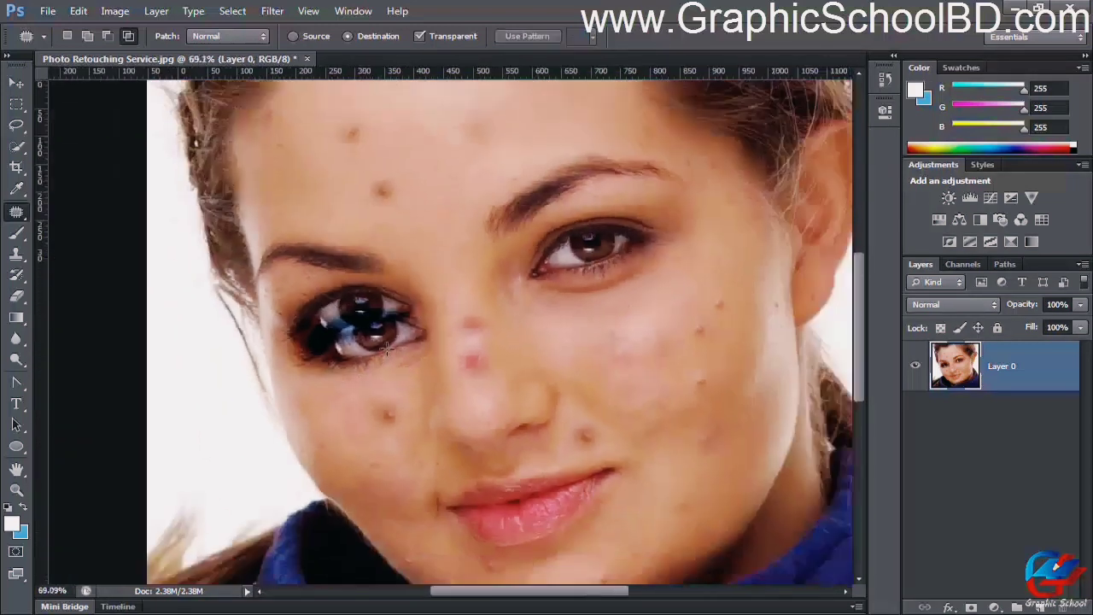
{"action": "scroll", "coordinate": [388, 350], "scroll_direction": "down", "scroll_amount": 4}
{"action": "scroll", "coordinate": [387, 343], "scroll_direction": "up", "scroll_amount": 6}
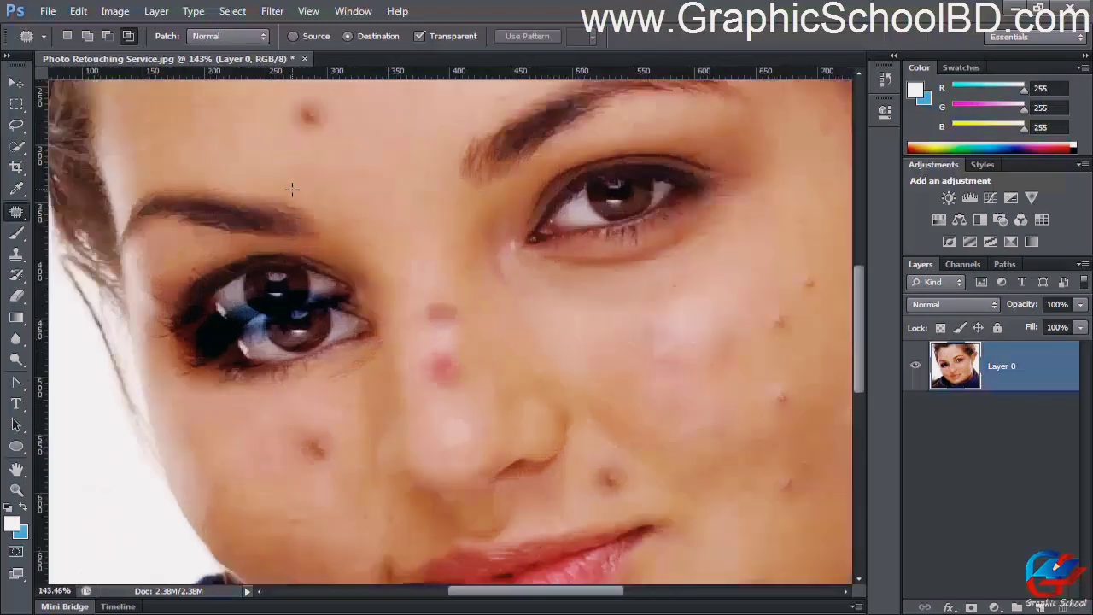
Step: Undo the overlapping eye copy together with its selection
{"action": "key", "text": "ctrl+alt+z"}
{"action": "key", "text": "ctrl+alt+z"}
{"action": "key", "text": "ctrl+alt+z"}
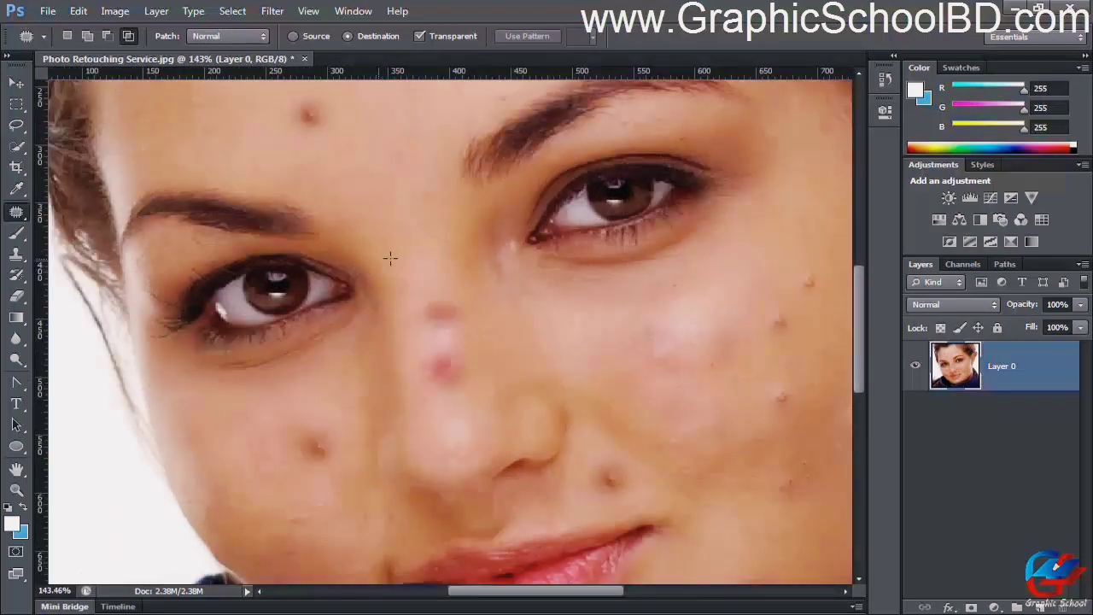
Step: Turn off the Transparent patch option
{"action": "scroll", "coordinate": [390, 256], "scroll_direction": "down", "scroll_amount": 4}
{"action": "scroll", "coordinate": [415, 233], "scroll_direction": "up", "scroll_amount": 3}
{"action": "left_click_drag", "start_coordinate": [454, 203], "coordinate": [413, 362]}
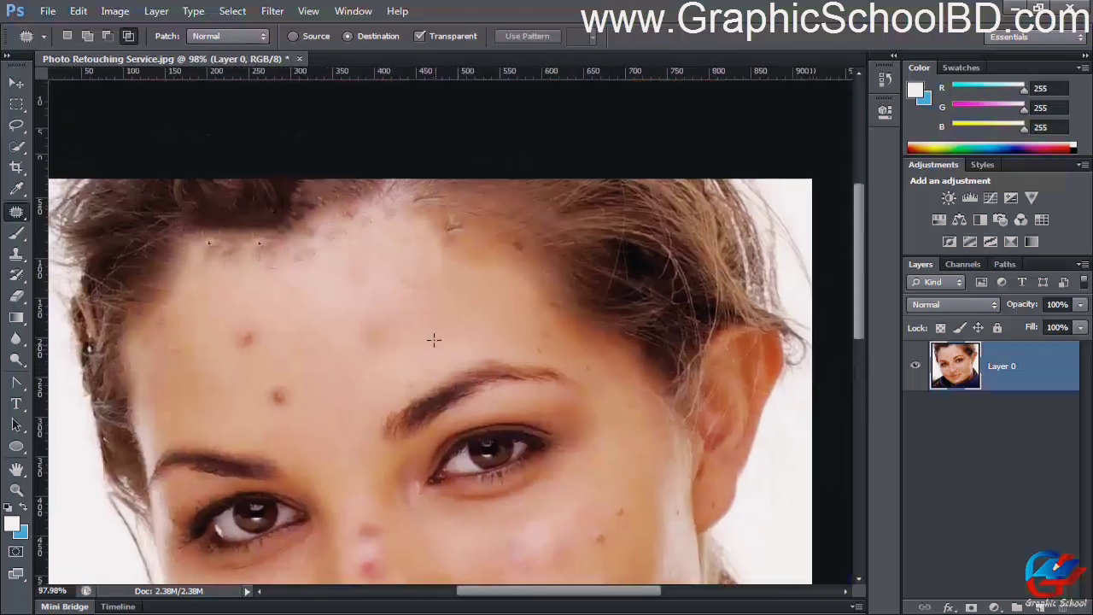
{"action": "left_click", "coordinate": [419, 37]}
{"action": "left_click_drag", "start_coordinate": [383, 402], "coordinate": [388, 253]}
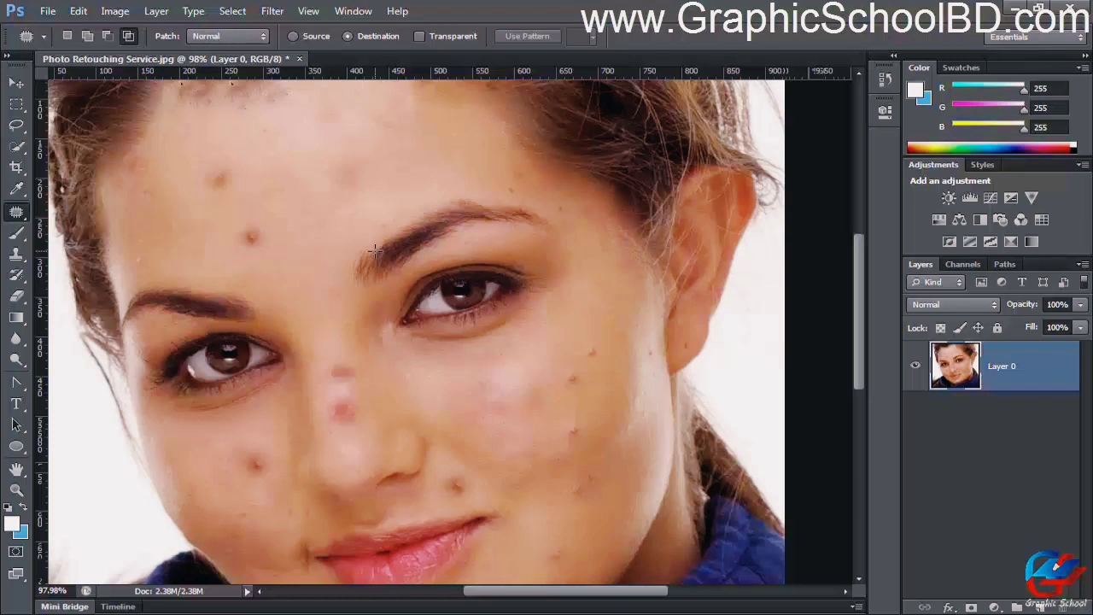
Step: Activate the Content-Aware Move Tool and duplicate the beach photo's Background layer
{"action": "right_click", "coordinate": [23, 215]}
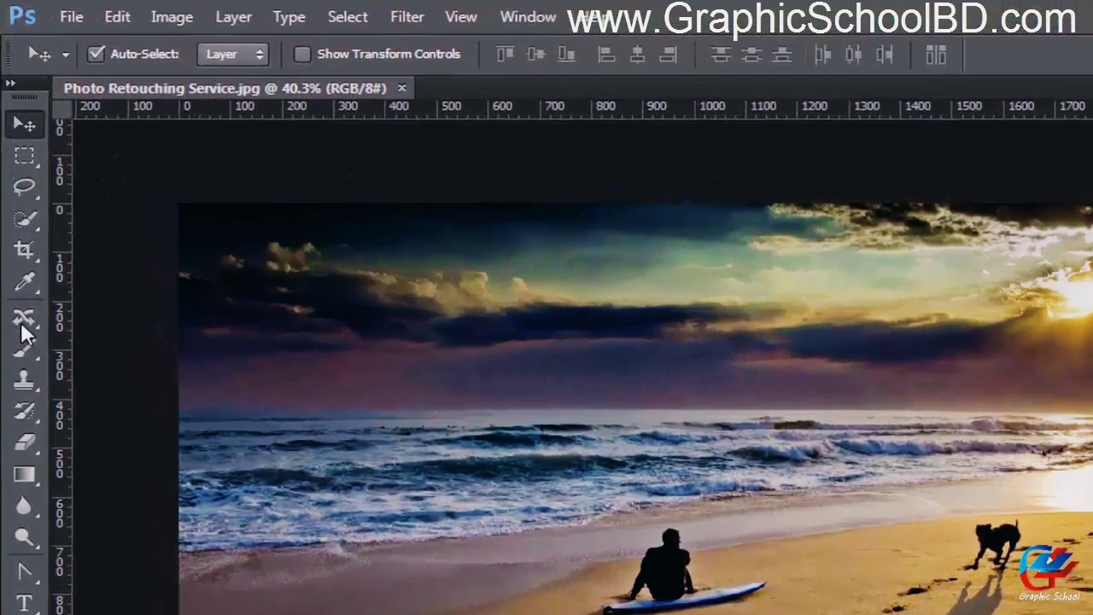
{"action": "left_click", "coordinate": [16, 213]}
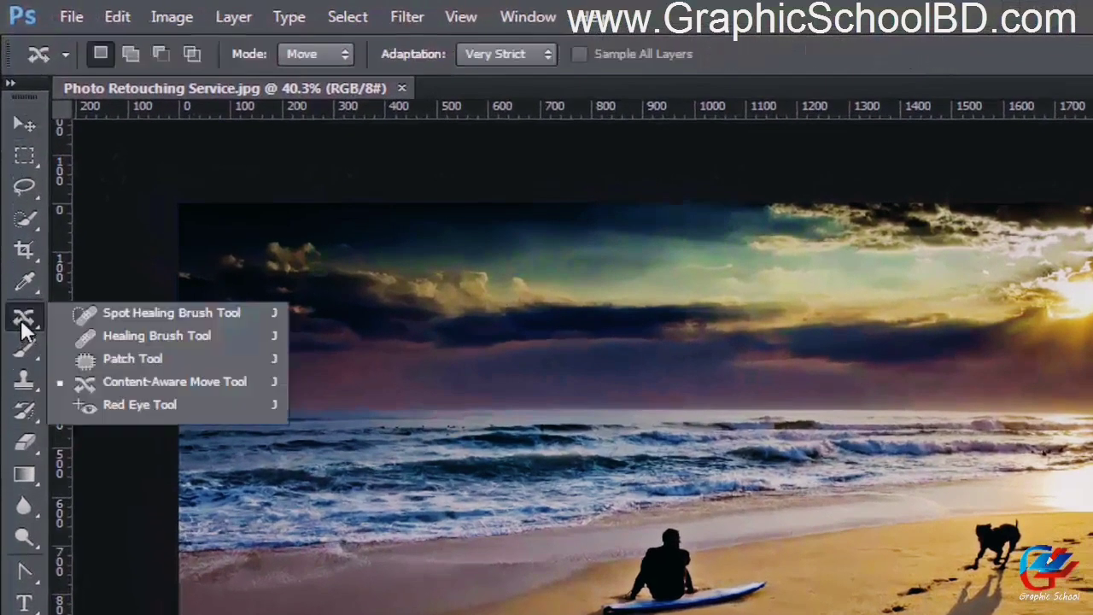
{"action": "left_click", "coordinate": [200, 379]}
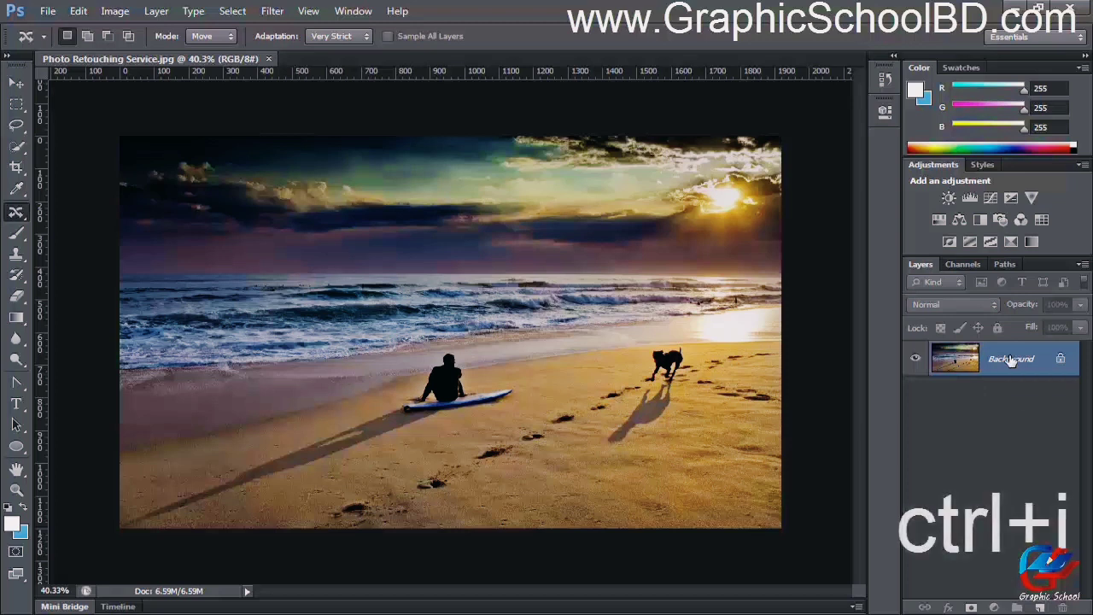
{"action": "key", "text": "ctrl+j"}
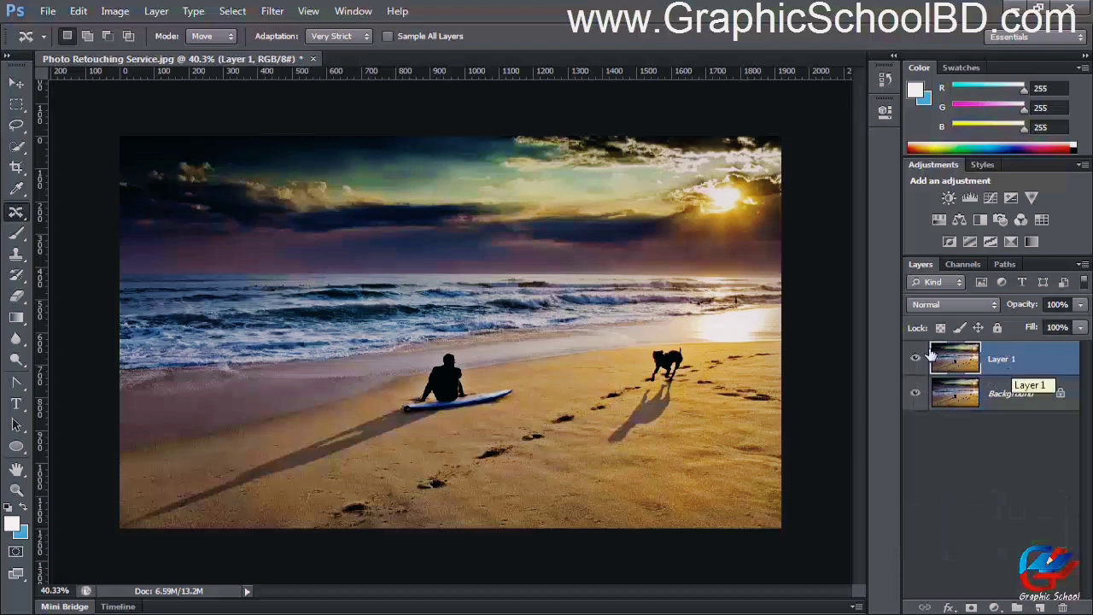
Step: Examine the beach photo on the duplicated layer, from the seated surfer to the running dog and its shadow
{"action": "key", "text": "ctrl+plus"}
{"action": "scroll", "coordinate": [459, 414], "scroll_direction": "up", "scroll_amount": 1}
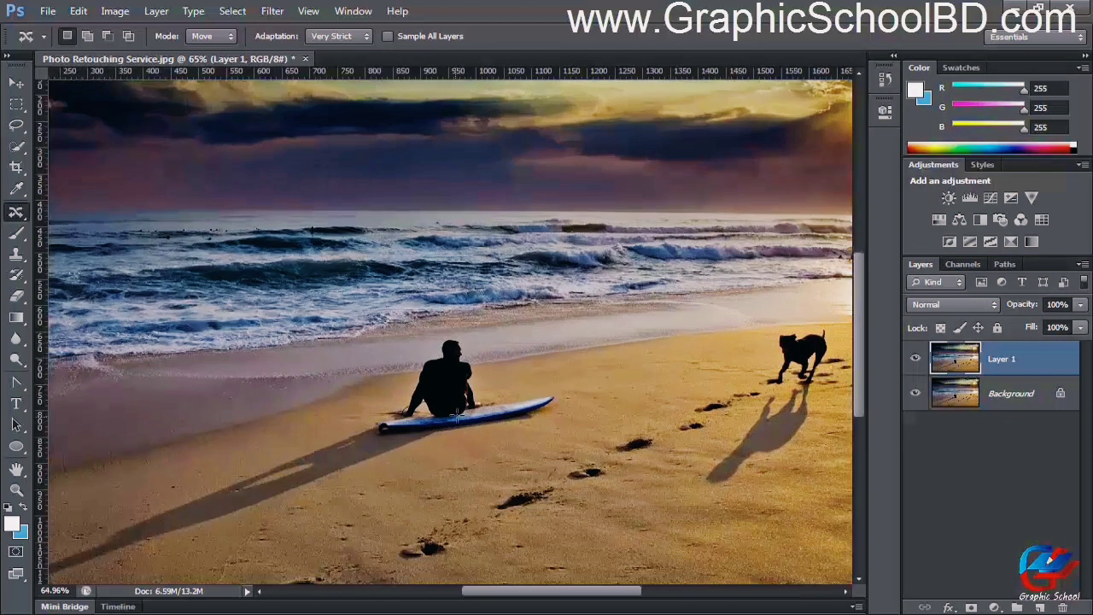
{"action": "scroll", "coordinate": [452, 389], "scroll_direction": "down", "scroll_amount": 3}
{"action": "scroll", "coordinate": [427, 389], "scroll_direction": "up", "scroll_amount": 1}
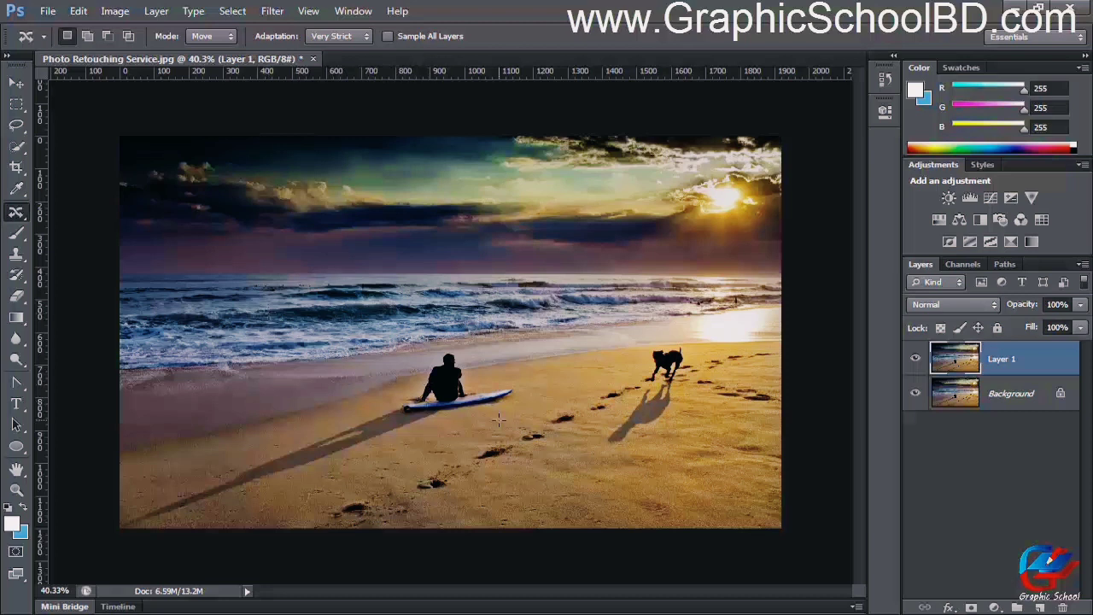
{"action": "scroll", "coordinate": [440, 397], "scroll_direction": "up", "scroll_amount": 1}
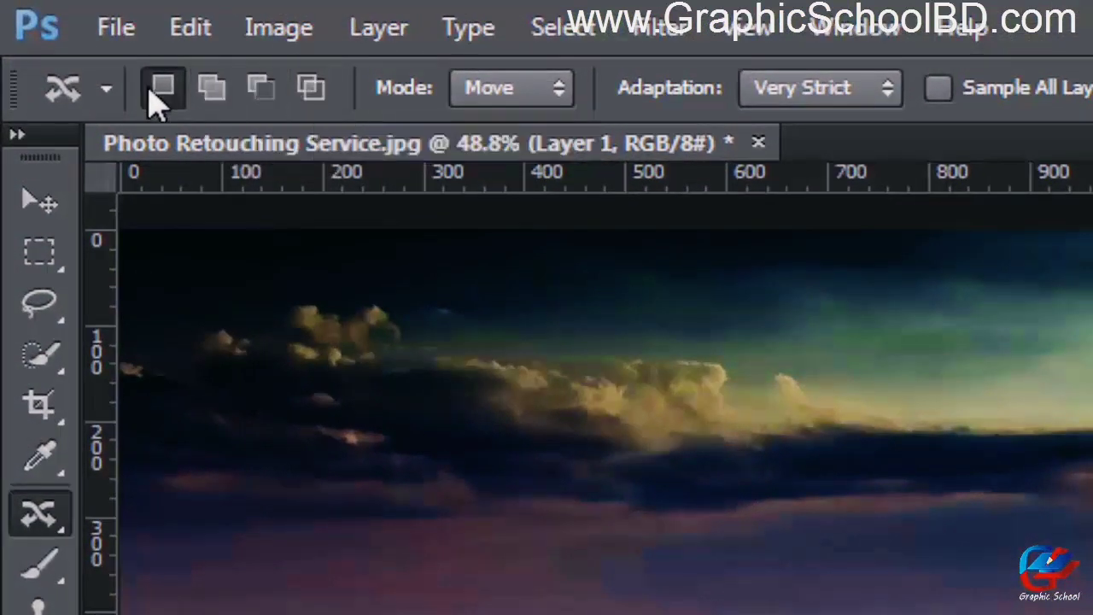
{"action": "scroll", "coordinate": [693, 519], "scroll_direction": "up", "scroll_amount": 2}
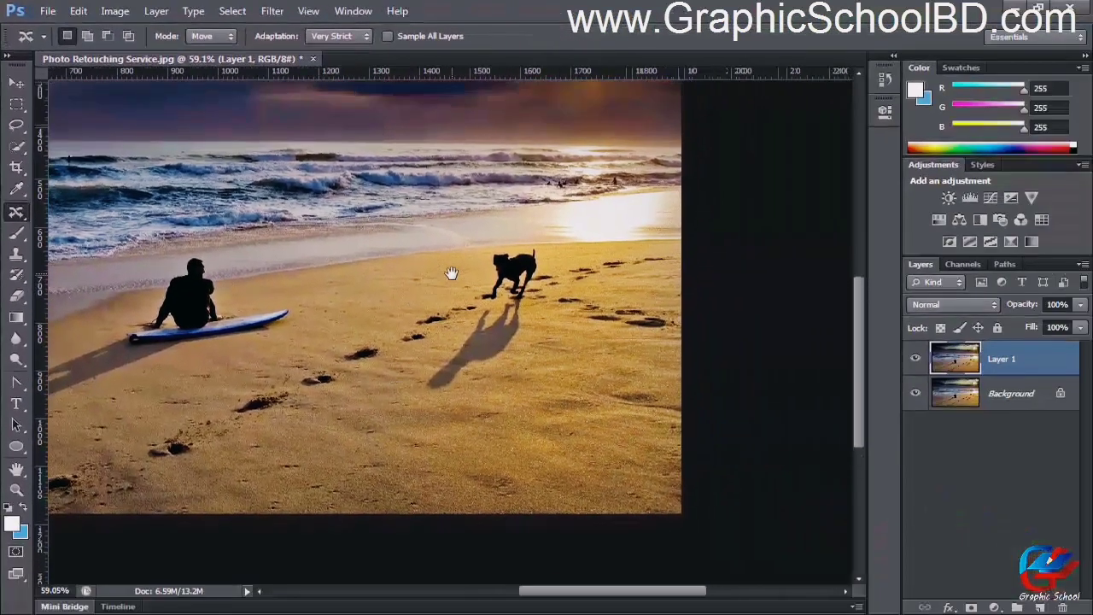
{"action": "scroll", "coordinate": [451, 273], "scroll_direction": "down", "scroll_amount": 2}
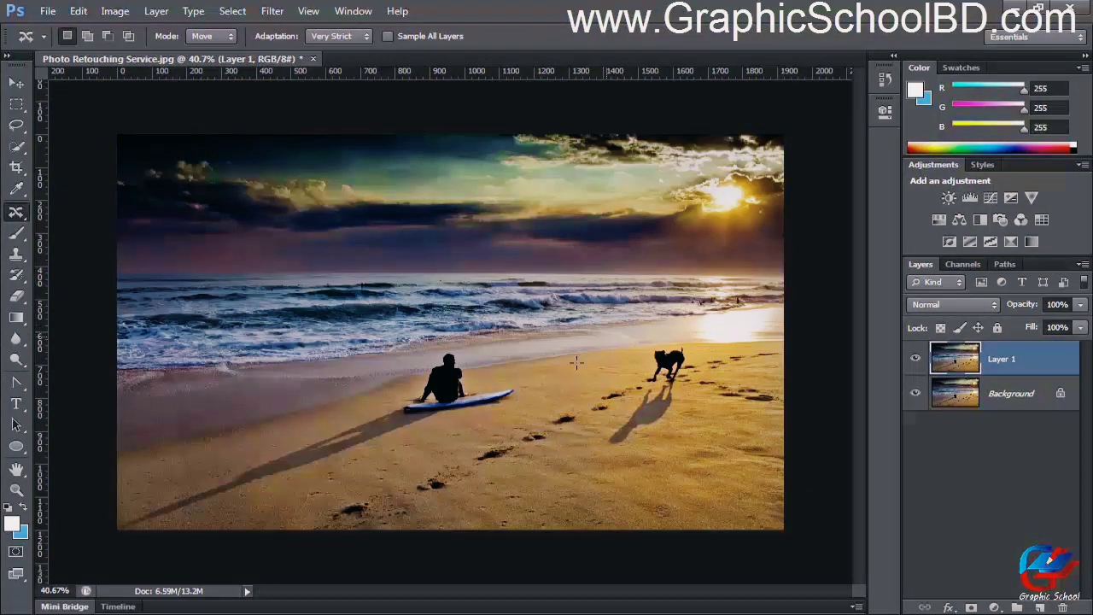
{"action": "scroll", "coordinate": [683, 408], "scroll_direction": "up", "scroll_amount": 1}
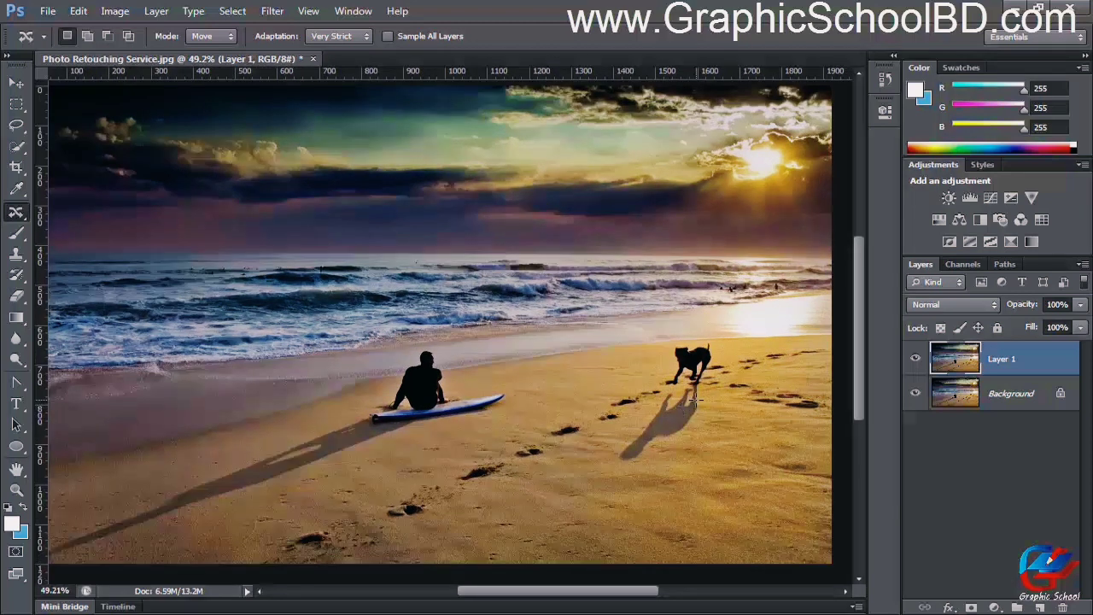
{"action": "scroll", "coordinate": [695, 398], "scroll_direction": "up", "scroll_amount": 5}
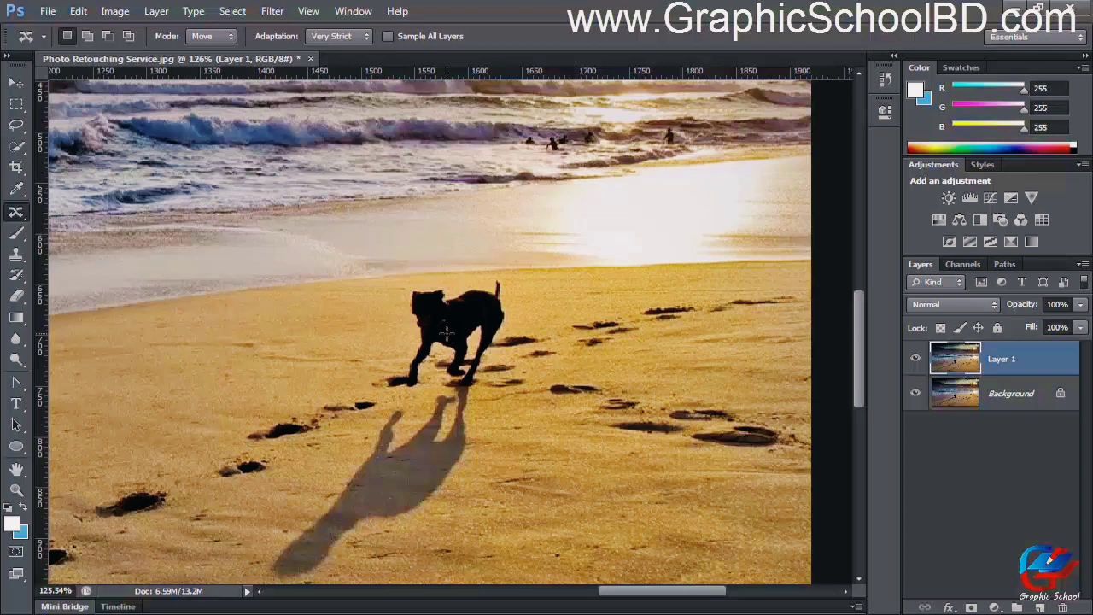
{"action": "left_click_drag", "start_coordinate": [431, 317], "coordinate": [496, 256]}
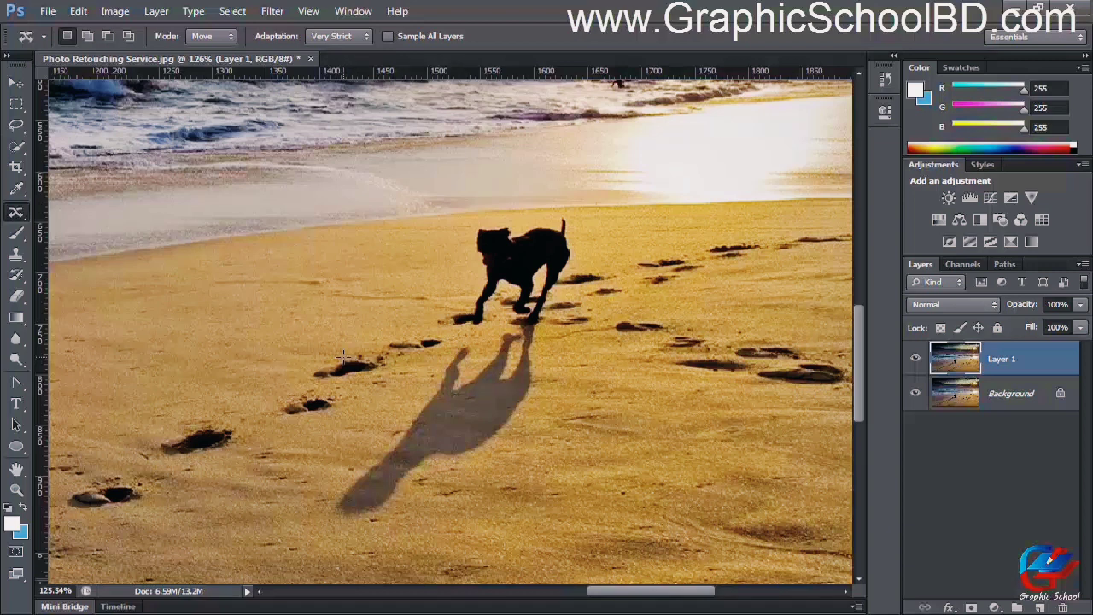
{"action": "scroll", "coordinate": [343, 356], "scroll_direction": "up", "scroll_amount": 1}
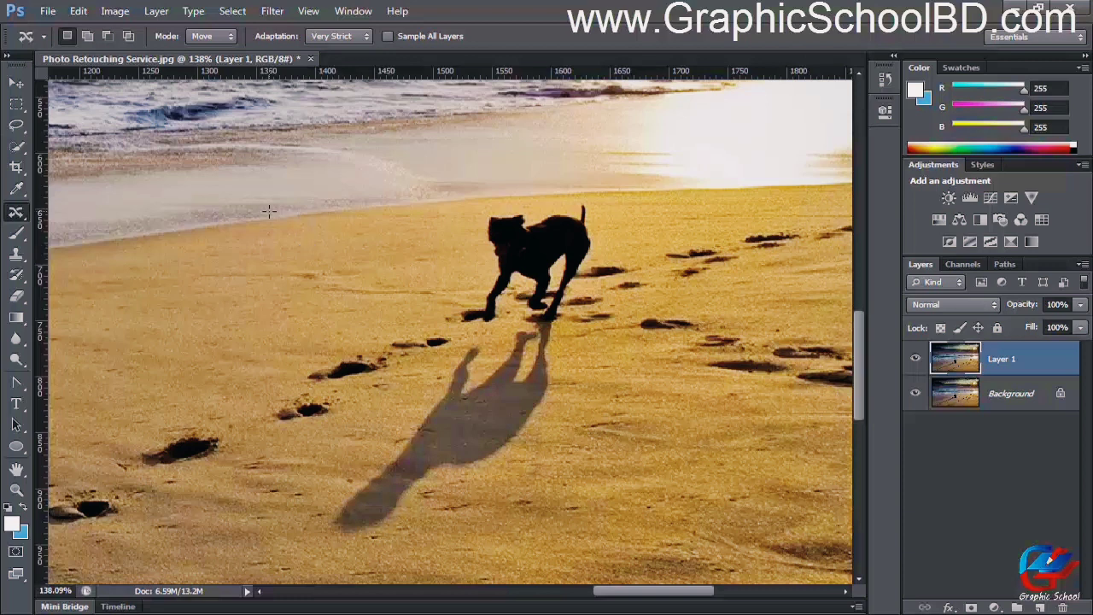
{"action": "scroll", "coordinate": [423, 280], "scroll_direction": "down", "scroll_amount": 1}
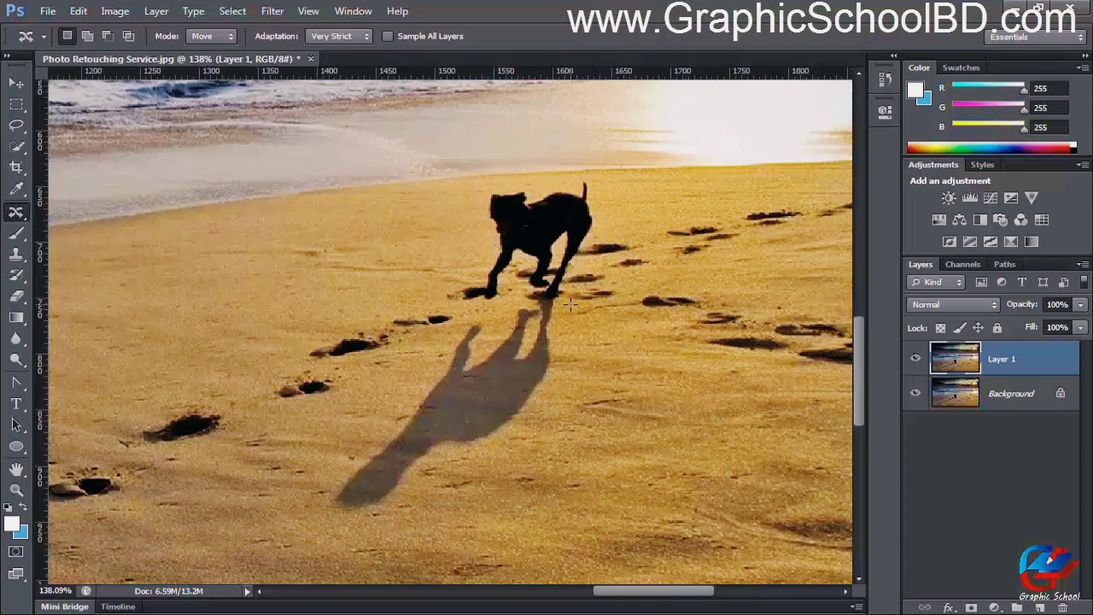
Step: Outline the running dog with a loose freehand selection that includes its legs and tail but not its shadow
{"action": "scroll", "coordinate": [495, 265], "scroll_direction": "up", "scroll_amount": 5}
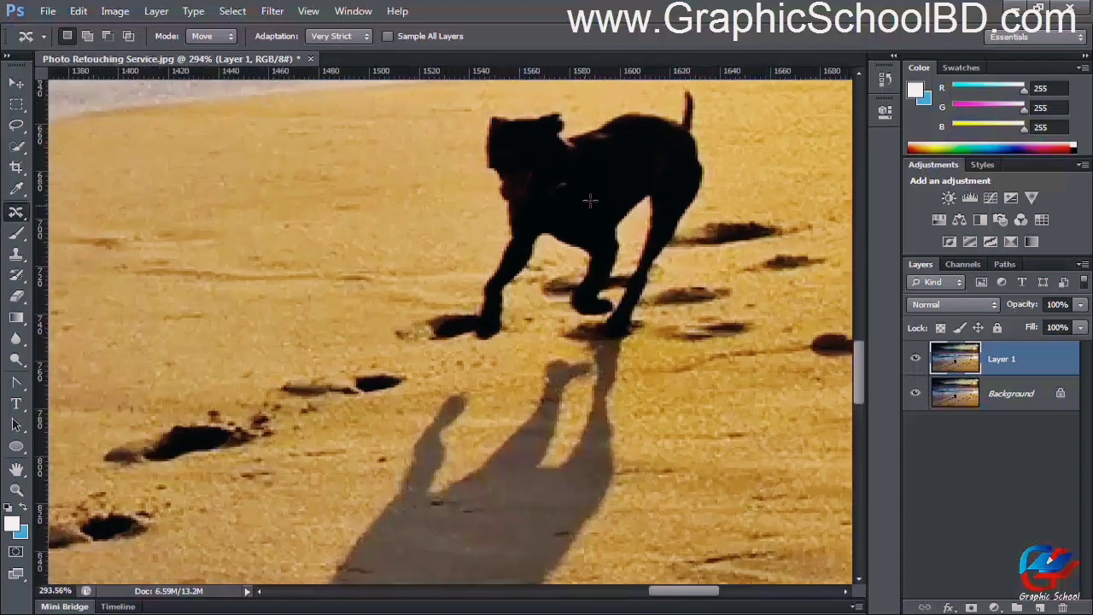
{"action": "left_click_drag", "start_coordinate": [590, 201], "coordinate": [482, 337]}
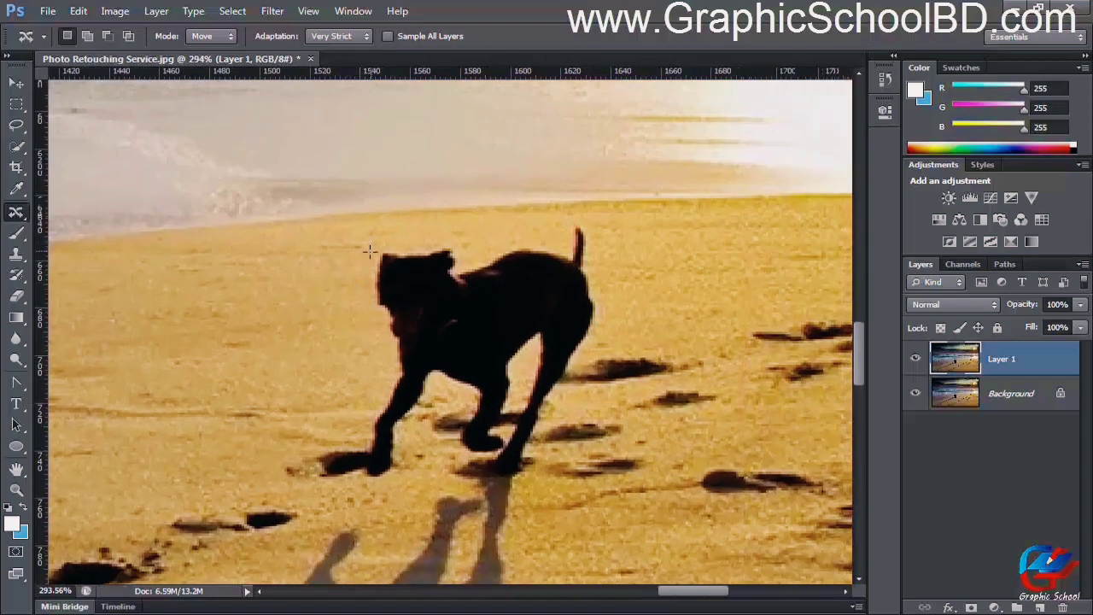
{"action": "mouse_move", "coordinate": [369, 250]}
{"action": "left_mouse_down"}
{"action": "mouse_move", "coordinate": [421, 237]}
{"action": "mouse_move", "coordinate": [455, 244]}
{"action": "mouse_move", "coordinate": [466, 259]}
{"action": "mouse_move", "coordinate": [595, 222]}
{"action": "mouse_move", "coordinate": [603, 324]}
{"action": "mouse_move", "coordinate": [571, 368]}
{"action": "mouse_move", "coordinate": [536, 480]}
{"action": "mouse_move", "coordinate": [446, 471]}
{"action": "mouse_move", "coordinate": [460, 402]}
{"action": "mouse_move", "coordinate": [439, 392]}
{"action": "mouse_move", "coordinate": [418, 412]}
{"action": "mouse_move", "coordinate": [398, 484]}
{"action": "mouse_move", "coordinate": [352, 482]}
{"action": "mouse_move", "coordinate": [341, 465]}
{"action": "mouse_move", "coordinate": [396, 353]}
{"action": "mouse_move", "coordinate": [373, 246]}
{"action": "left_mouse_up"}
{"action": "scroll", "coordinate": [461, 297], "scroll_direction": "down", "scroll_amount": 2}
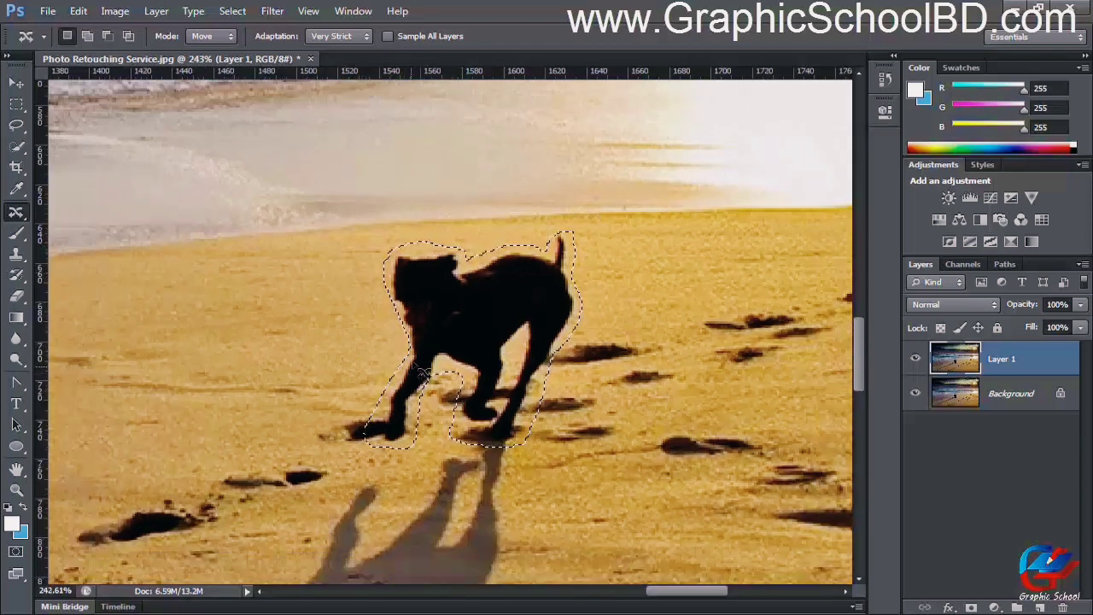
Step: Inspect the selection outline around the dog, both close up and against the surrounding beach
{"action": "scroll", "coordinate": [423, 371], "scroll_direction": "down", "scroll_amount": 5}
{"action": "scroll", "coordinate": [488, 367], "scroll_direction": "up", "scroll_amount": 6}
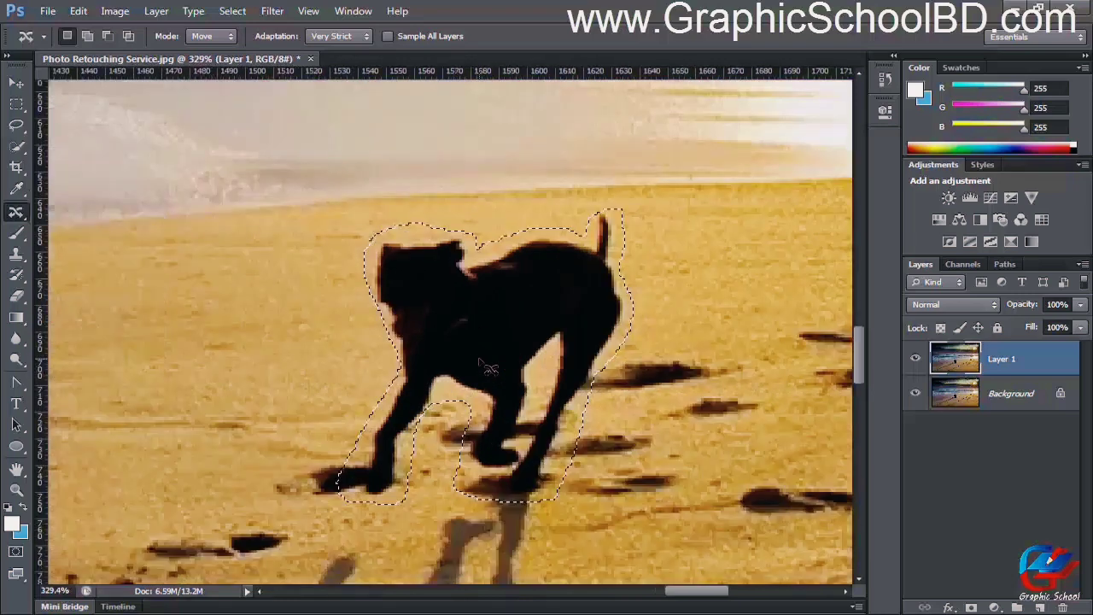
{"action": "scroll", "coordinate": [488, 367], "scroll_direction": "down", "scroll_amount": 1}
{"action": "scroll", "coordinate": [499, 367], "scroll_direction": "down", "scroll_amount": 5}
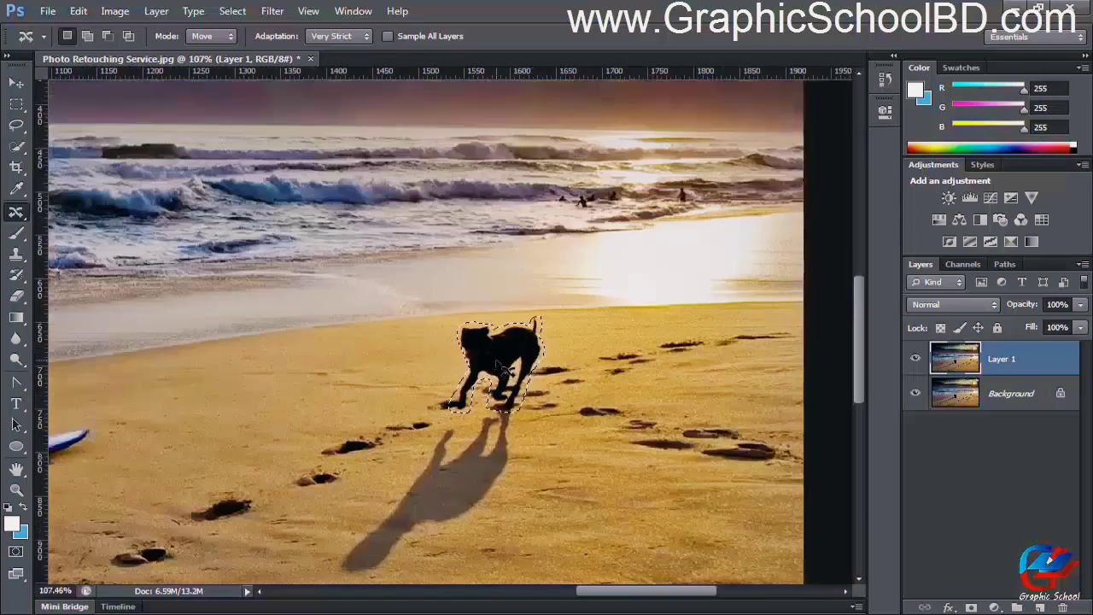
{"action": "scroll", "coordinate": [502, 367], "scroll_direction": "down", "scroll_amount": 2}
{"action": "scroll", "coordinate": [490, 363], "scroll_direction": "up", "scroll_amount": 4}
{"action": "scroll", "coordinate": [502, 369], "scroll_direction": "up", "scroll_amount": 2}
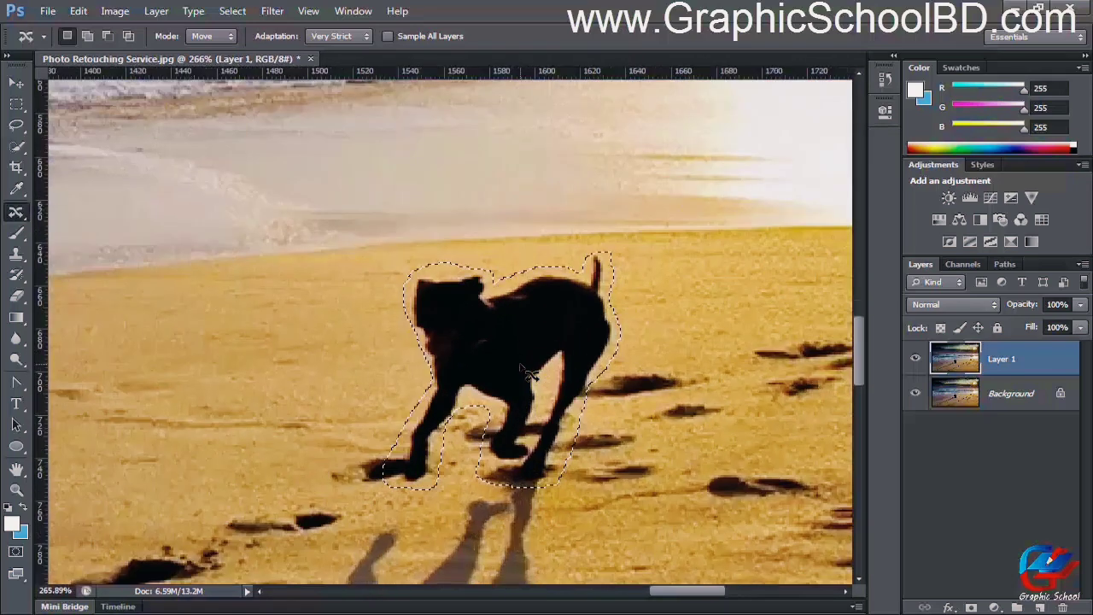
{"action": "scroll", "coordinate": [512, 370], "scroll_direction": "down", "scroll_amount": 3}
{"action": "scroll", "coordinate": [520, 372], "scroll_direction": "up", "scroll_amount": 4}
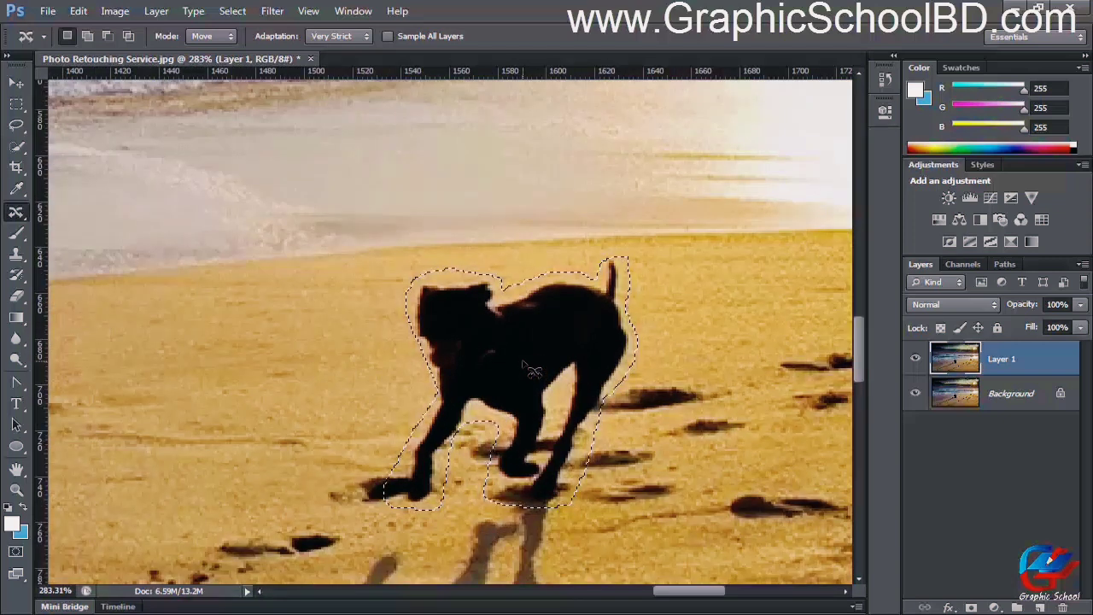
{"action": "key", "text": "shift+F5"}
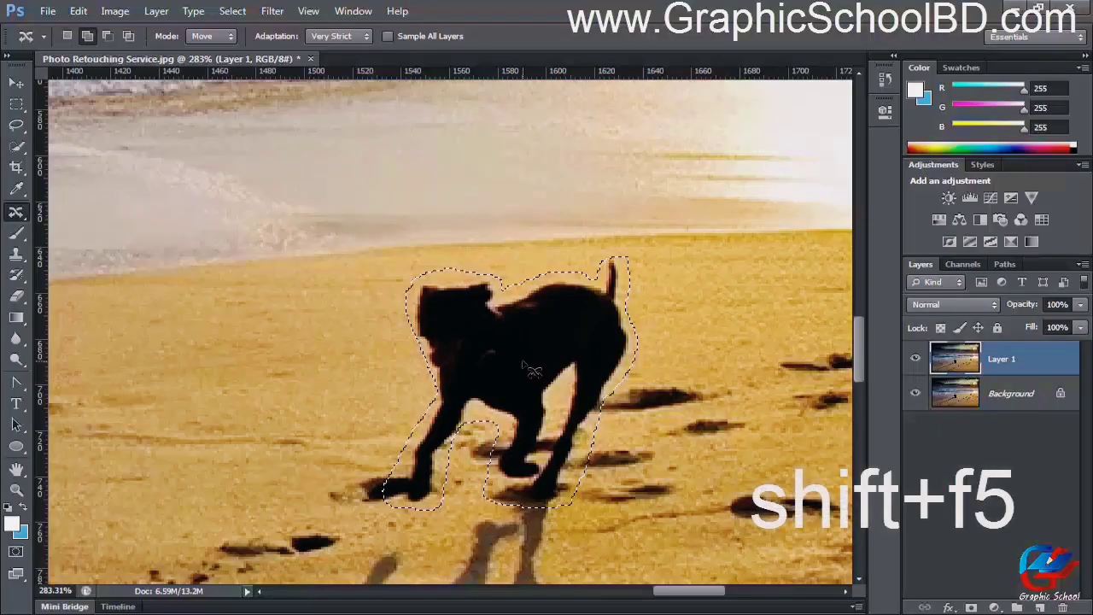
{"action": "left_click_drag", "start_coordinate": [506, 151], "coordinate": [202, 224]}
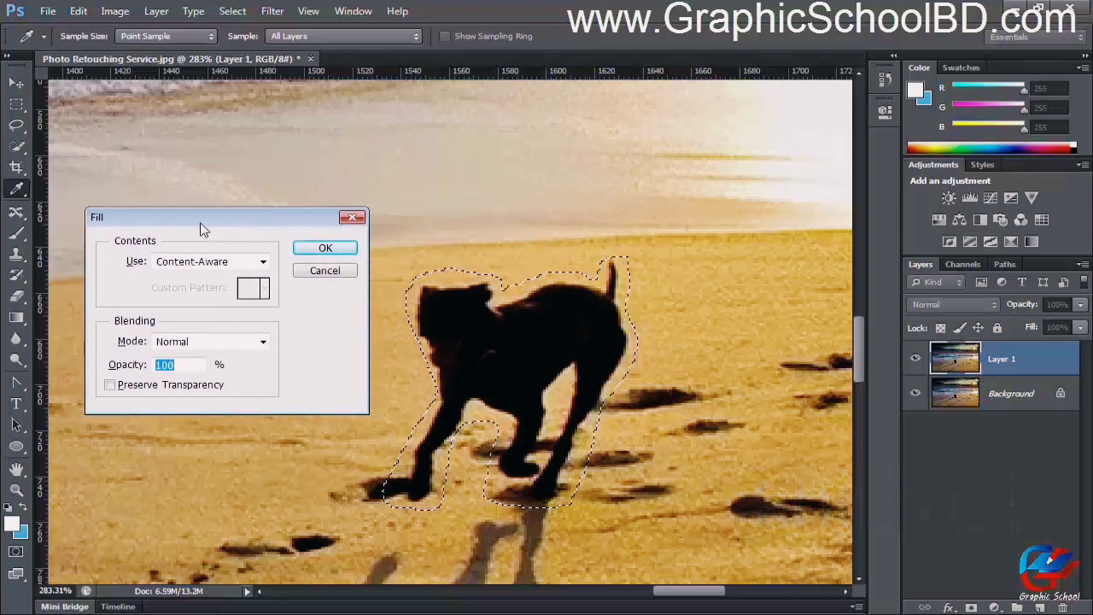
{"action": "left_click", "coordinate": [330, 275]}
{"action": "key", "text": "j"}
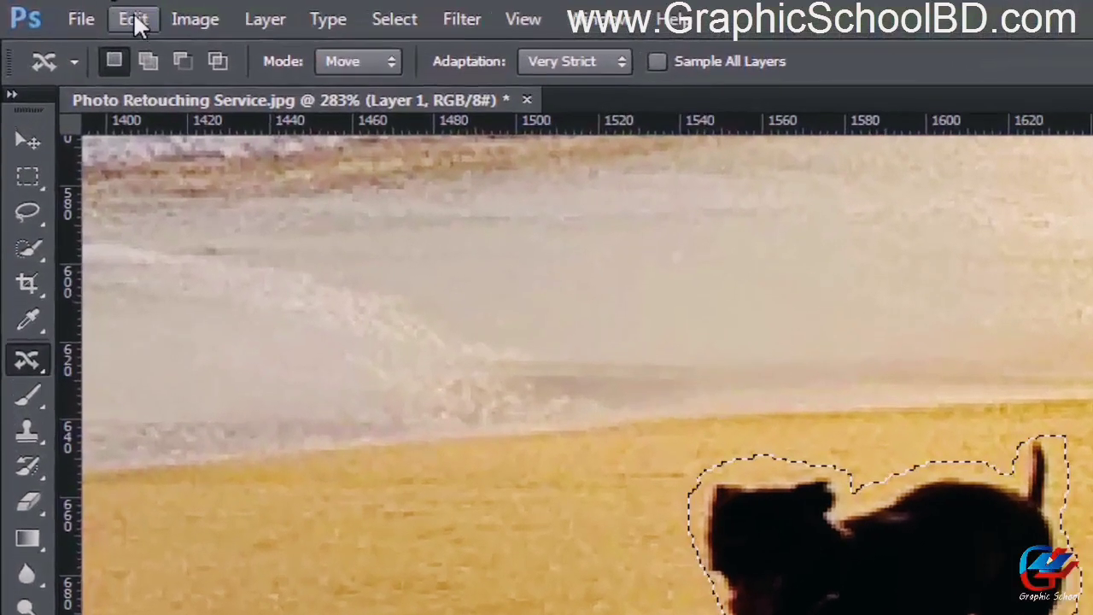
Step: Fill the dog selection with Content-Aware contents in Normal mode at 100% opacity, and deselect it
{"action": "left_click", "coordinate": [134, 12]}
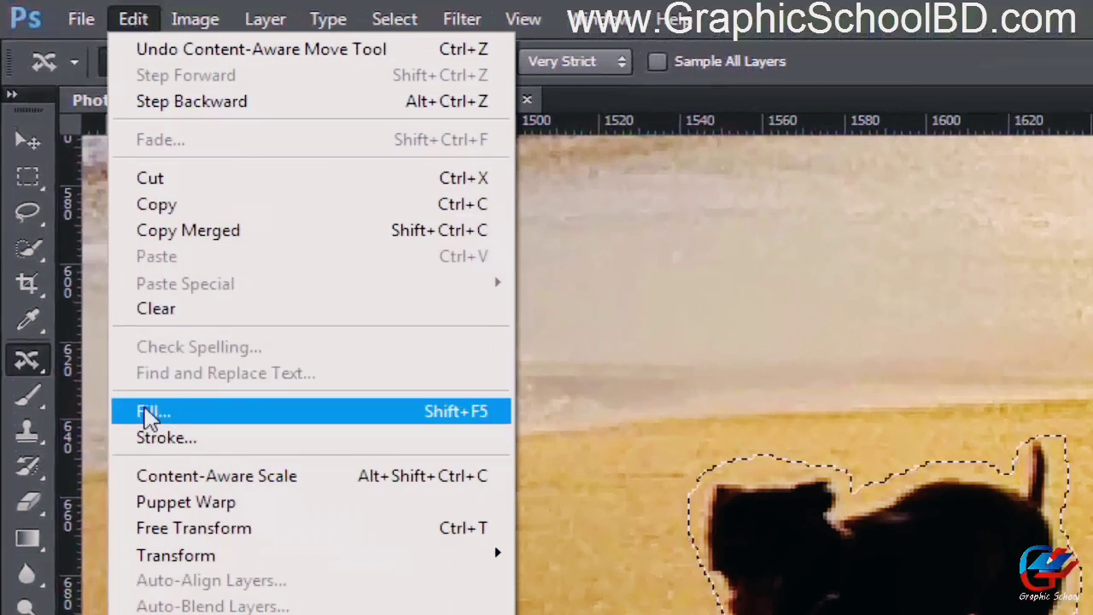
{"action": "left_click", "coordinate": [462, 417]}
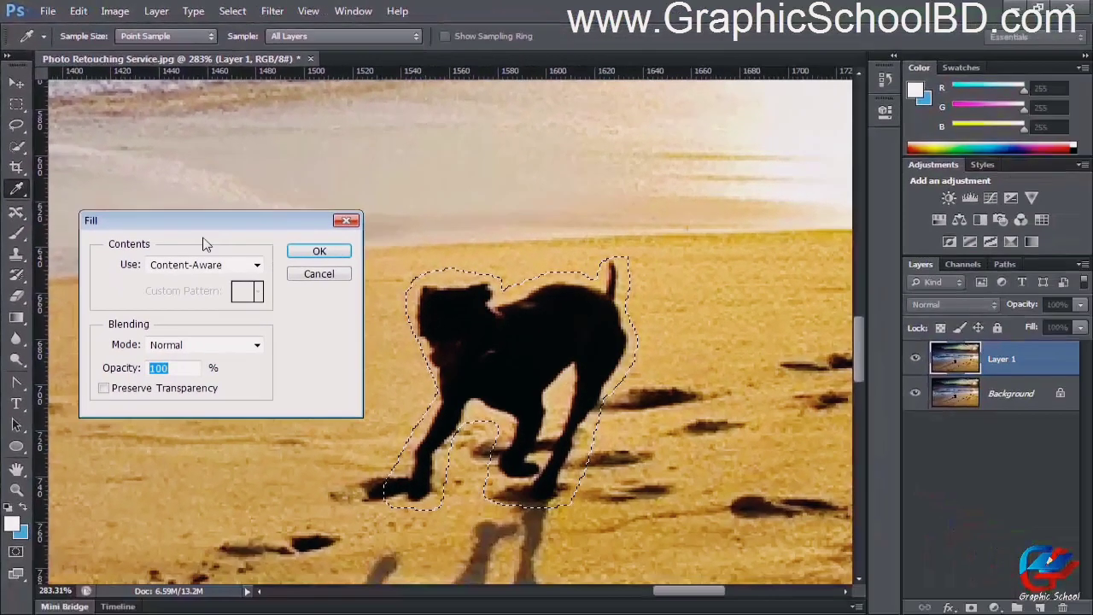
{"action": "mouse_move", "coordinate": [177, 224]}
{"action": "left_mouse_down"}
{"action": "mouse_move", "coordinate": [256, 220]}
{"action": "mouse_move", "coordinate": [181, 235]}
{"action": "left_mouse_up"}
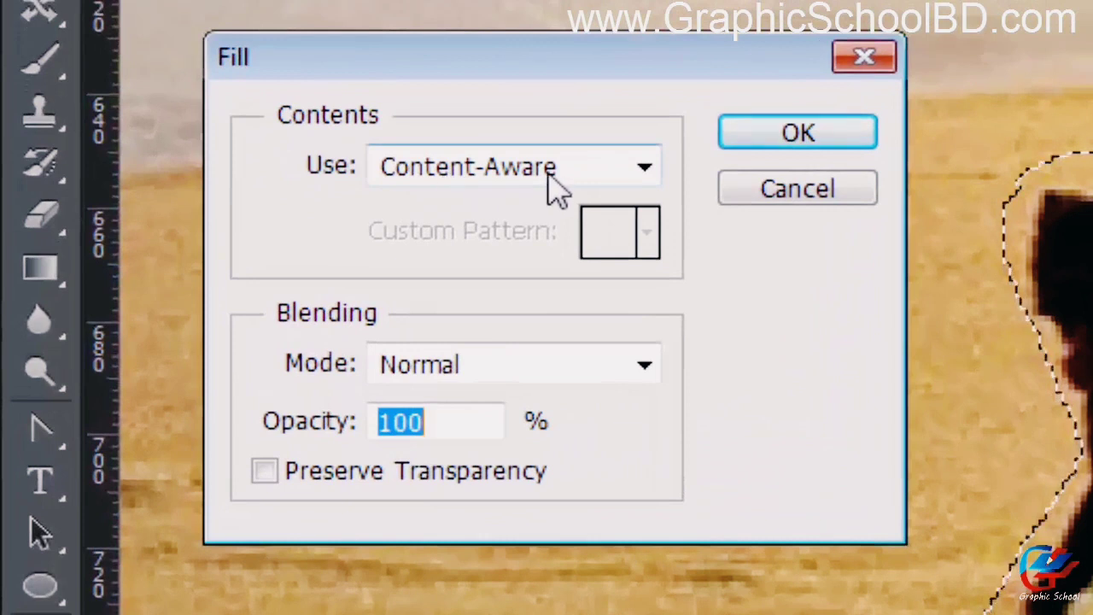
{"action": "left_click", "coordinate": [553, 175]}
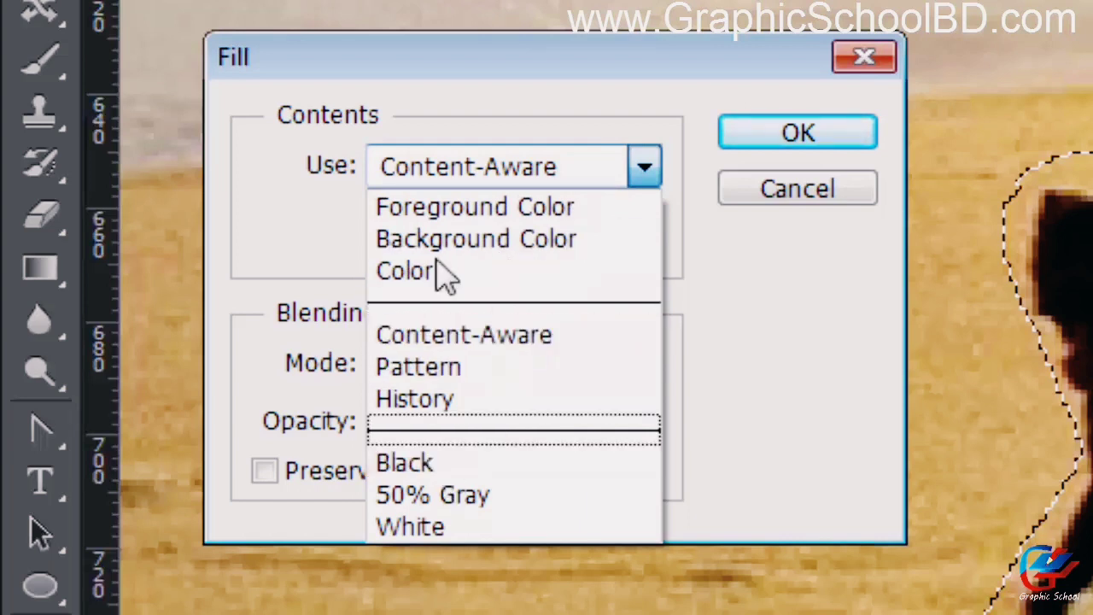
{"action": "left_click", "coordinate": [519, 335]}
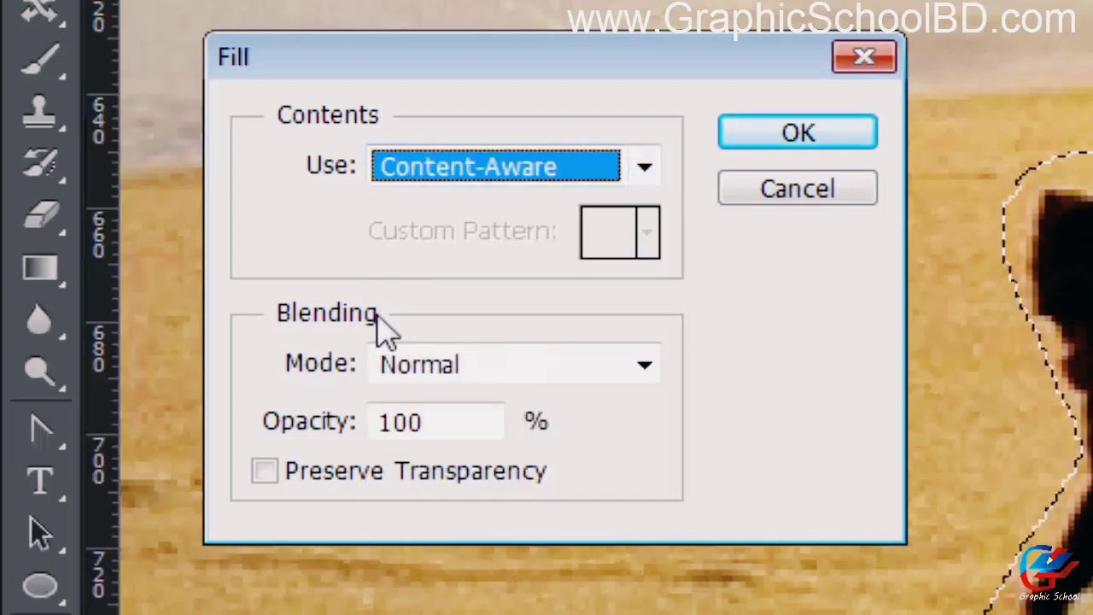
{"action": "key", "text": "Tab"}
{"action": "left_click", "coordinate": [453, 365]}
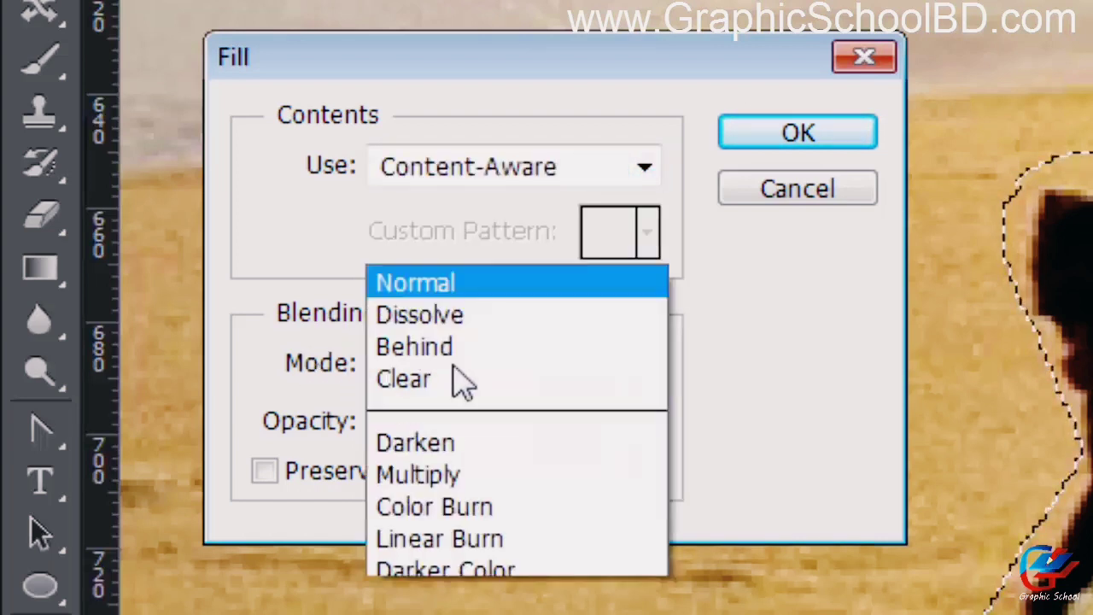
{"action": "left_click", "coordinate": [313, 378]}
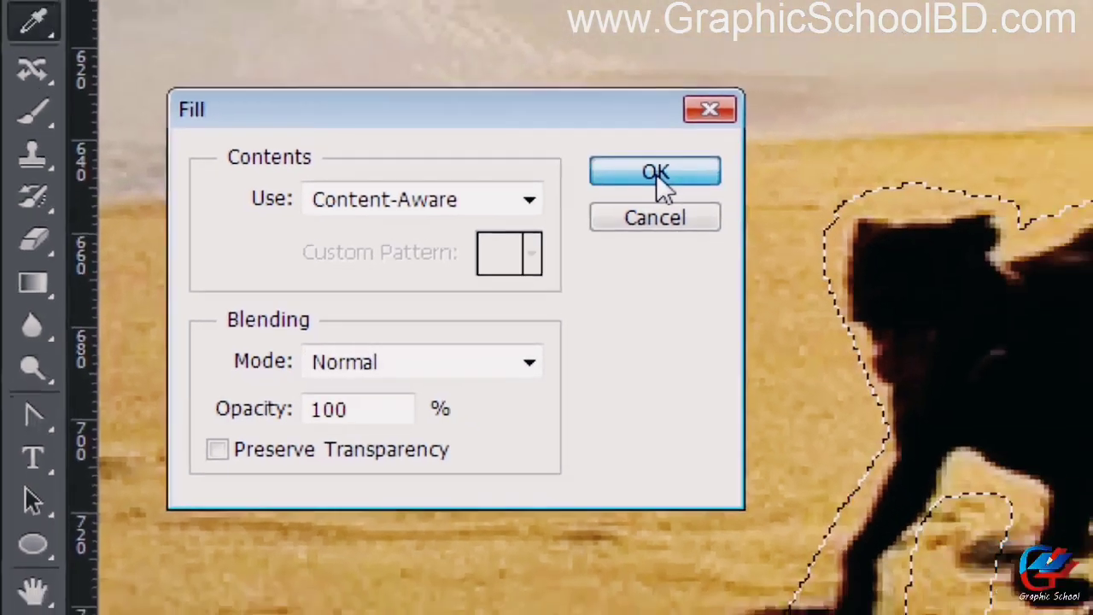
{"action": "left_click", "coordinate": [798, 135]}
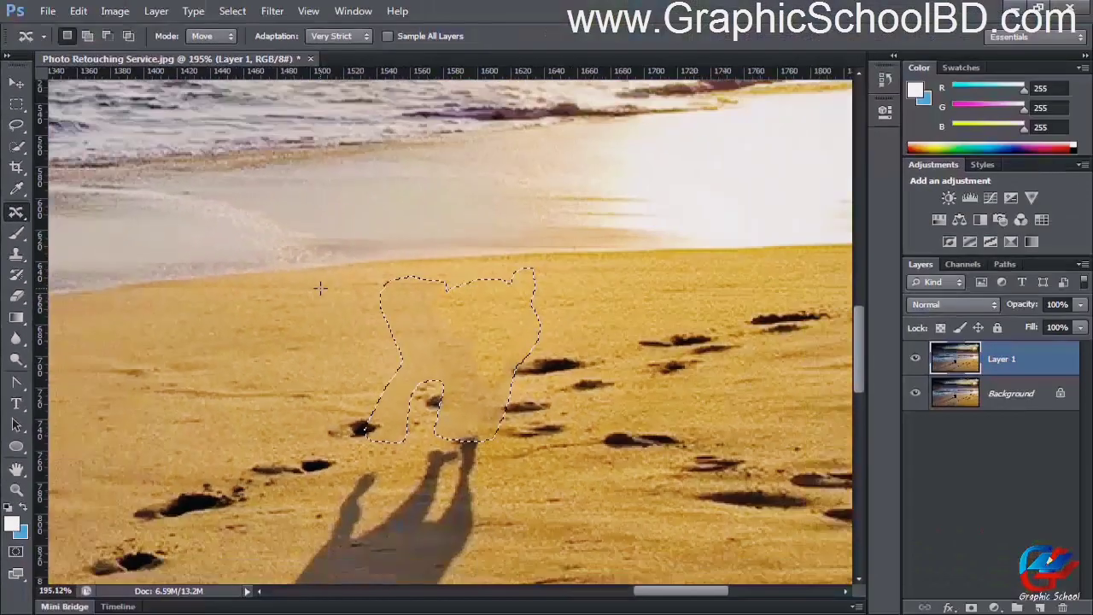
{"action": "scroll", "coordinate": [418, 329], "scroll_direction": "down", "scroll_amount": 3}
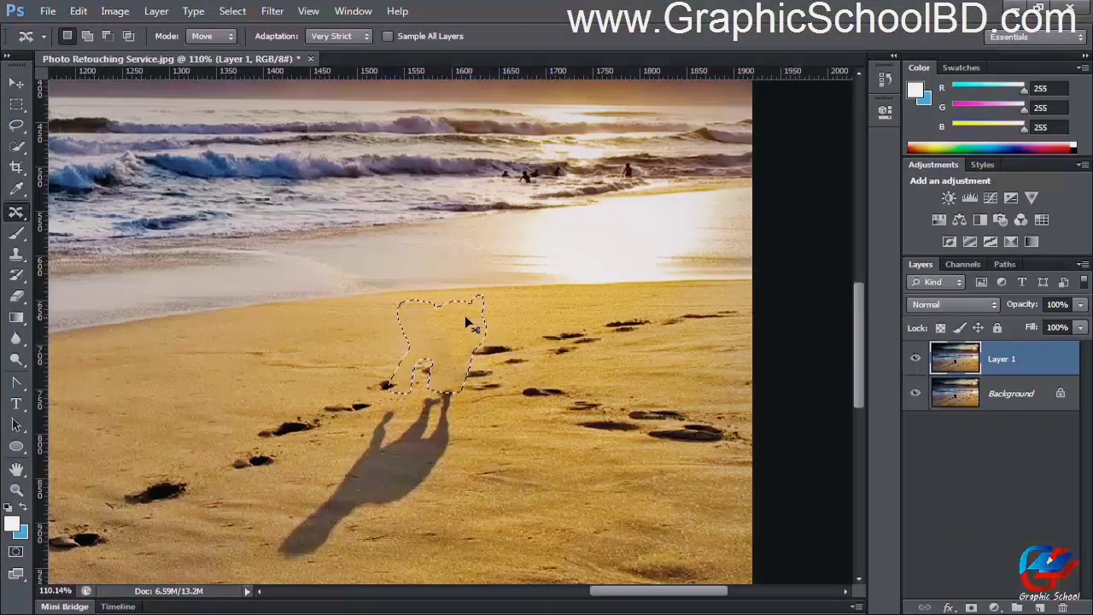
{"action": "key", "text": "ctrl+d"}
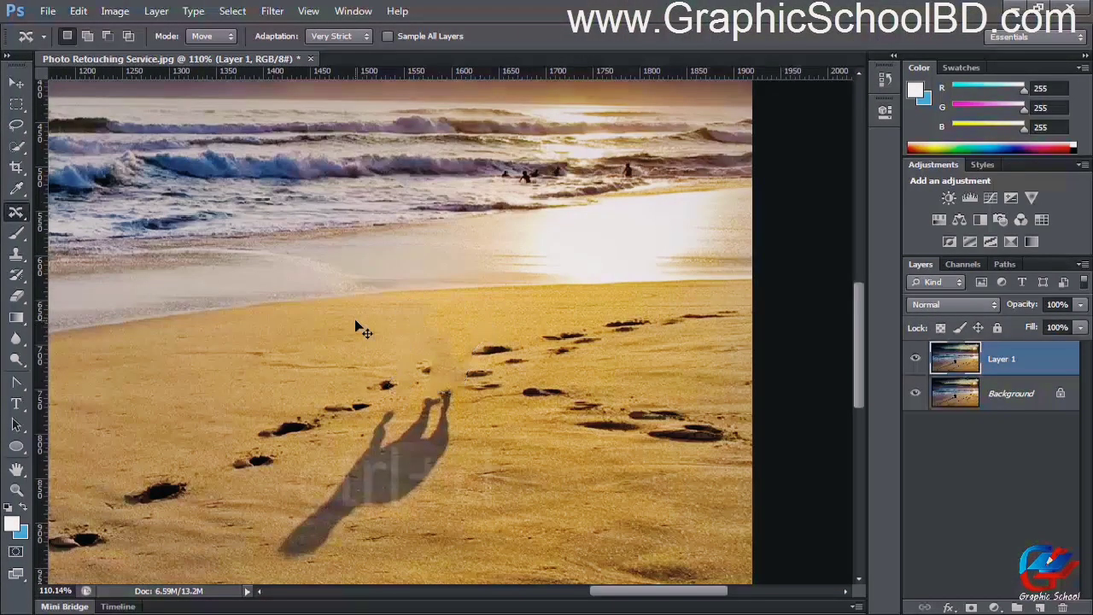
Step: Outline the dog's leftover shadow on the sand with a loose freehand selection
{"action": "scroll", "coordinate": [410, 333], "scroll_direction": "down", "scroll_amount": 3}
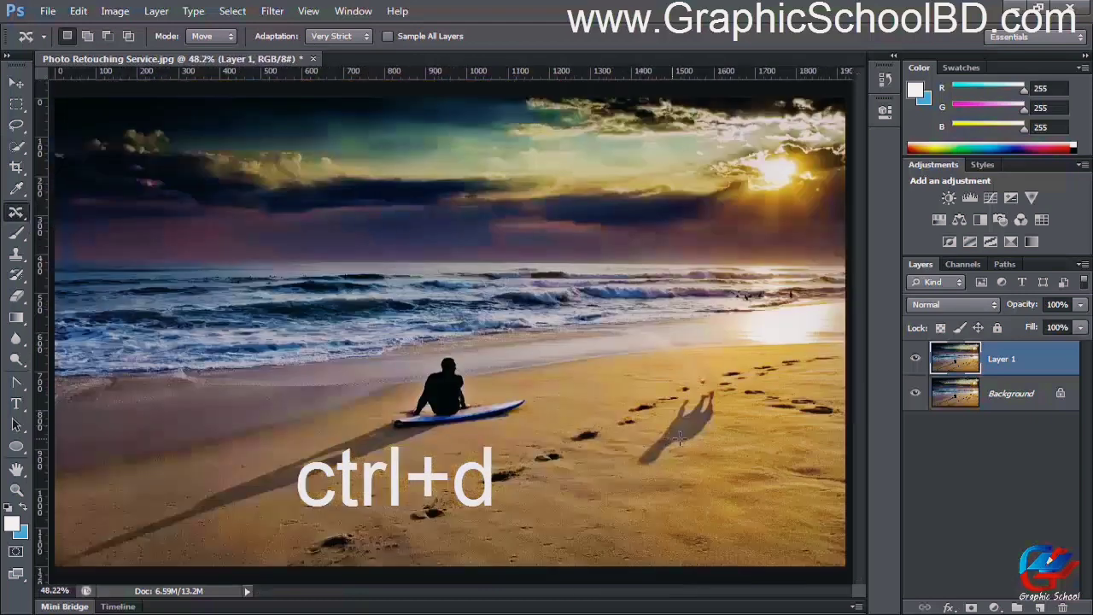
{"action": "scroll", "coordinate": [680, 438], "scroll_direction": "up", "scroll_amount": 4}
{"action": "scroll", "coordinate": [724, 404], "scroll_direction": "down", "scroll_amount": 4}
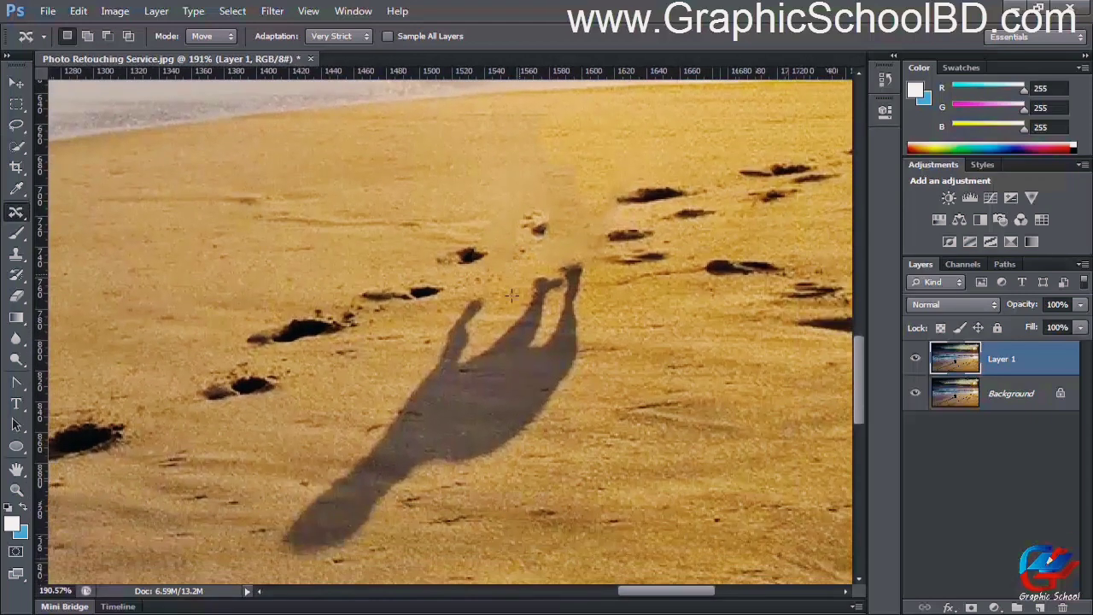
{"action": "scroll", "coordinate": [466, 382], "scroll_direction": "up", "scroll_amount": 2}
{"action": "scroll", "coordinate": [493, 347], "scroll_direction": "up", "scroll_amount": 1}
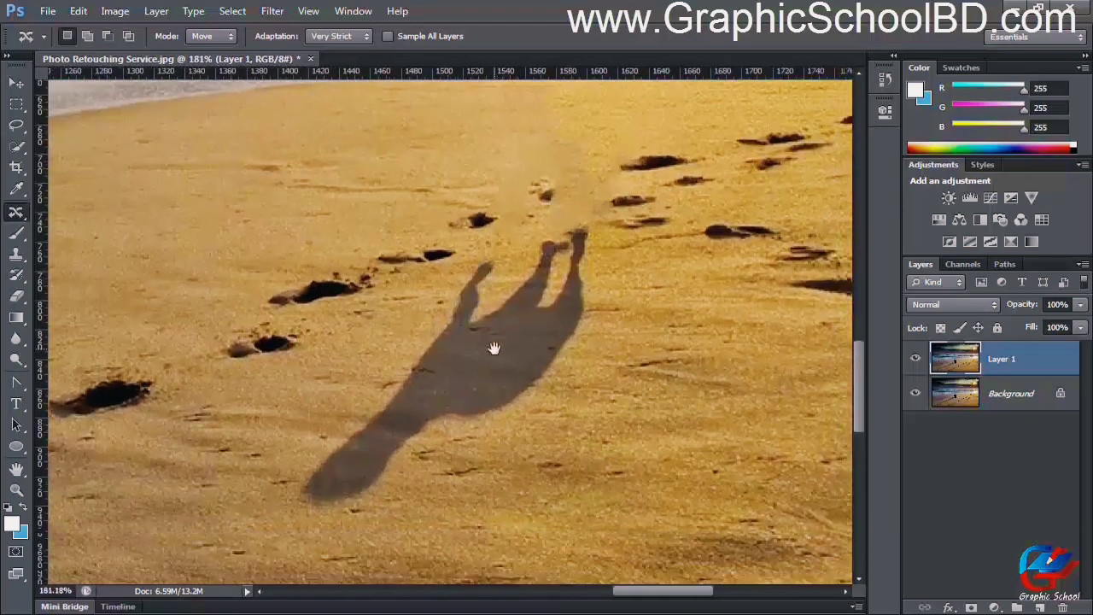
{"action": "scroll", "coordinate": [436, 290], "scroll_direction": "up", "scroll_amount": 2}
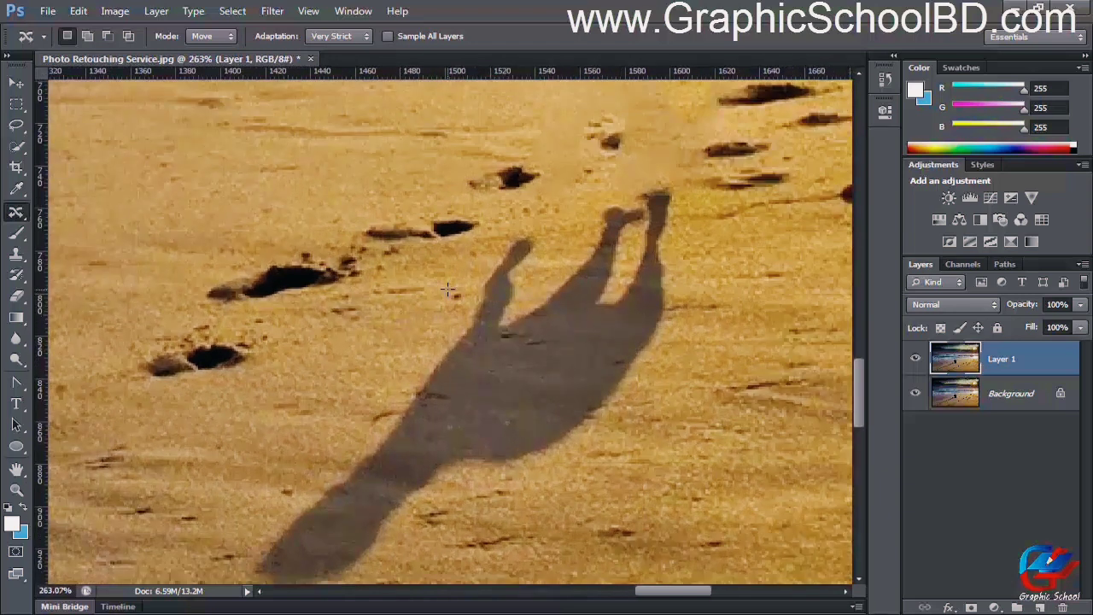
{"action": "scroll", "coordinate": [503, 239], "scroll_direction": "down", "scroll_amount": 1}
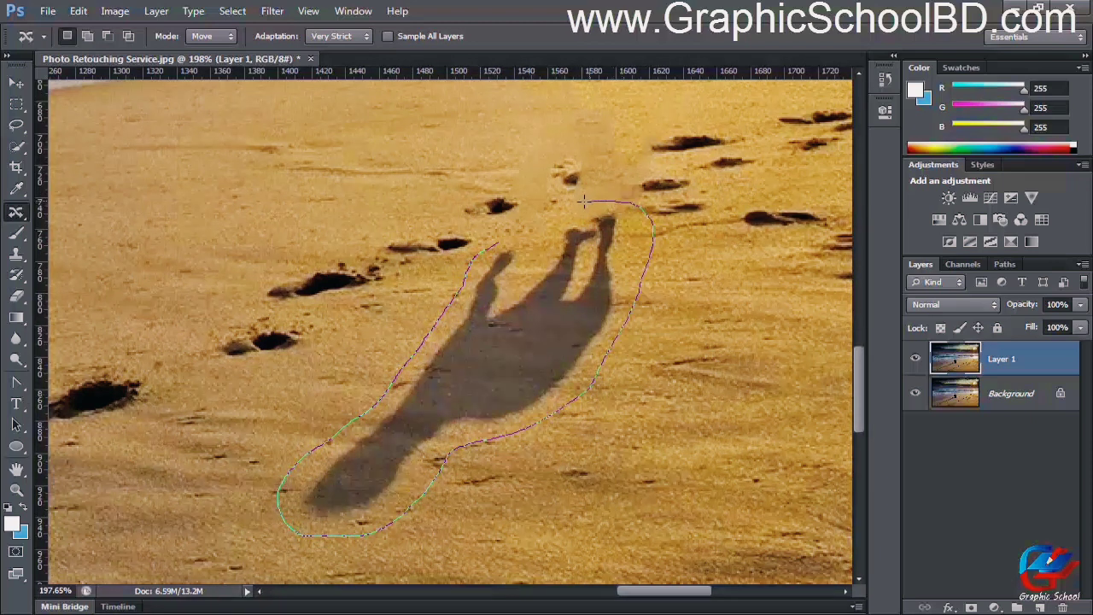
{"action": "left_click_drag", "start_coordinate": [496, 243], "coordinate": [496, 243]}
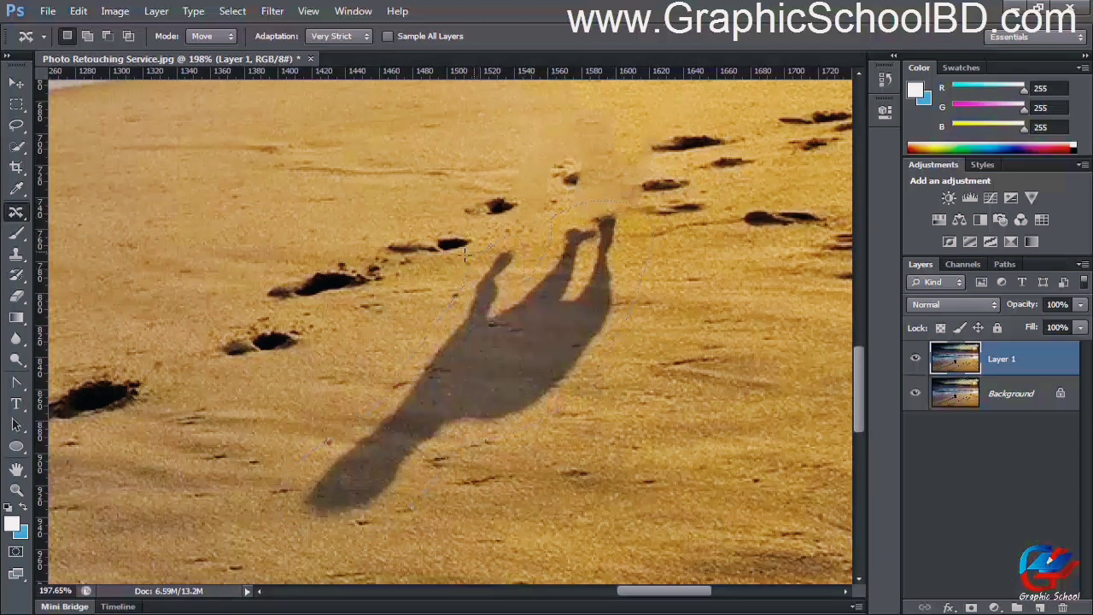
{"action": "scroll", "coordinate": [410, 339], "scroll_direction": "down", "scroll_amount": 3}
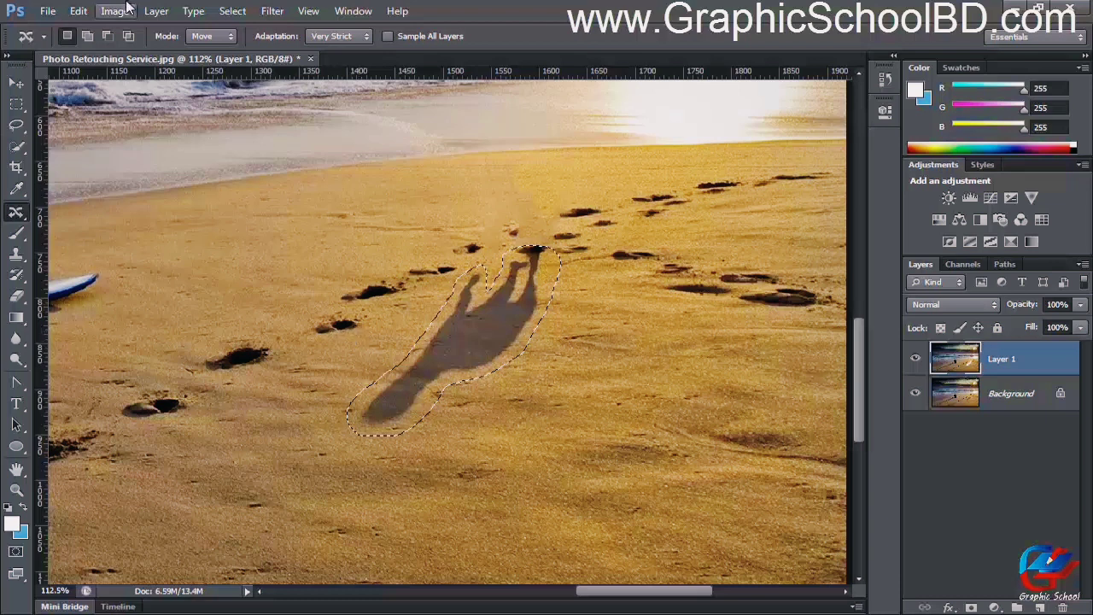
Step: Fill the shadow selection with Content-Aware contents in Normal mode at 100% opacity, and deselect it
{"action": "left_click", "coordinate": [78, 10]}
{"action": "left_click", "coordinate": [119, 246]}
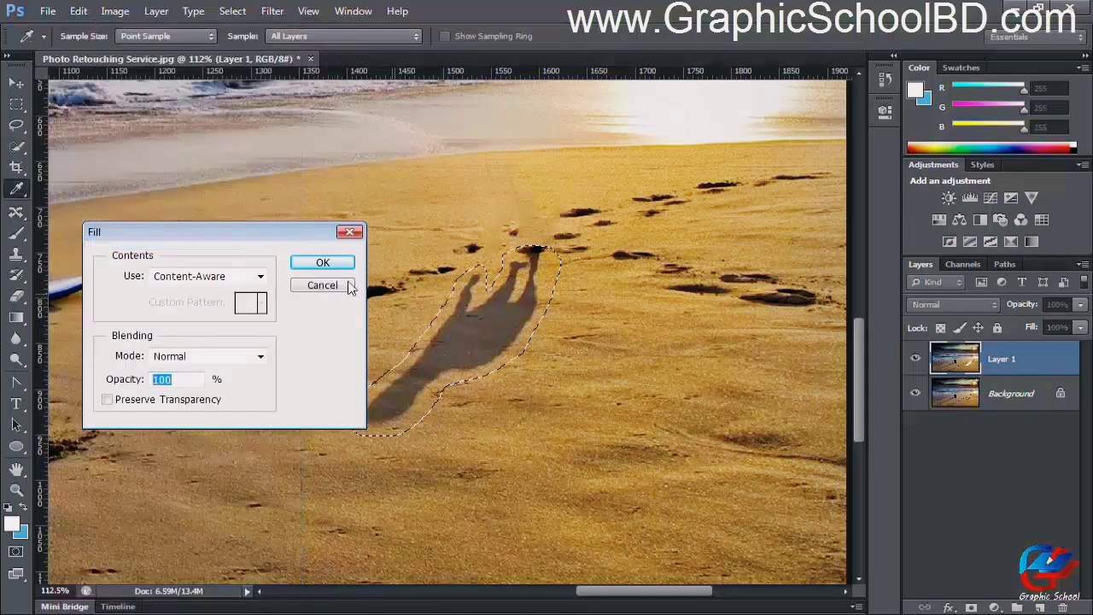
{"action": "left_click_drag", "start_coordinate": [273, 242], "coordinate": [270, 253]}
{"action": "left_click", "coordinate": [312, 274]}
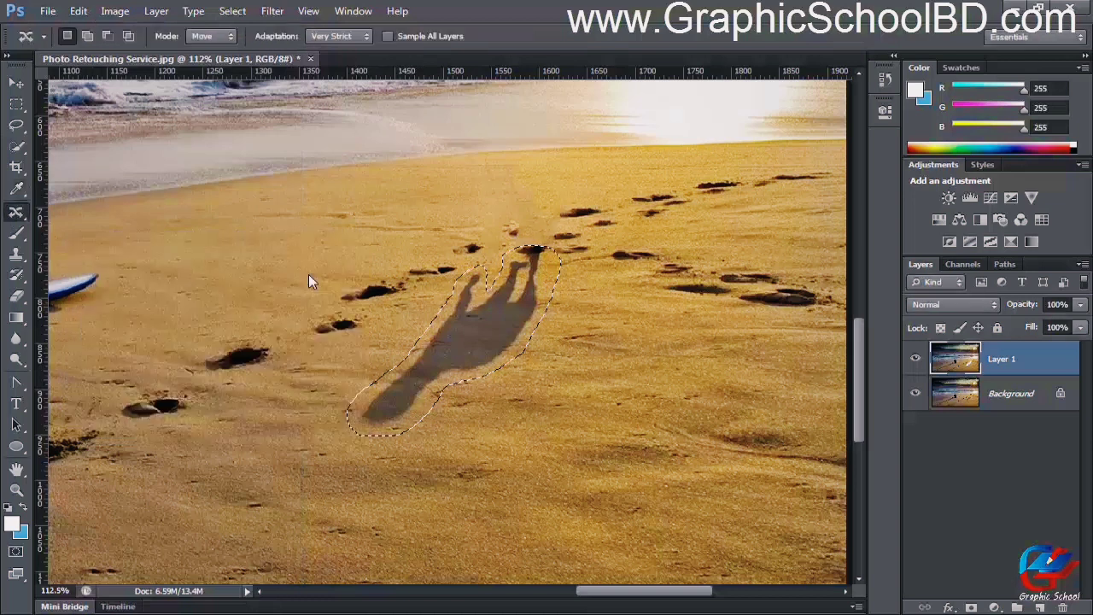
{"action": "key", "text": "ctrl+d"}
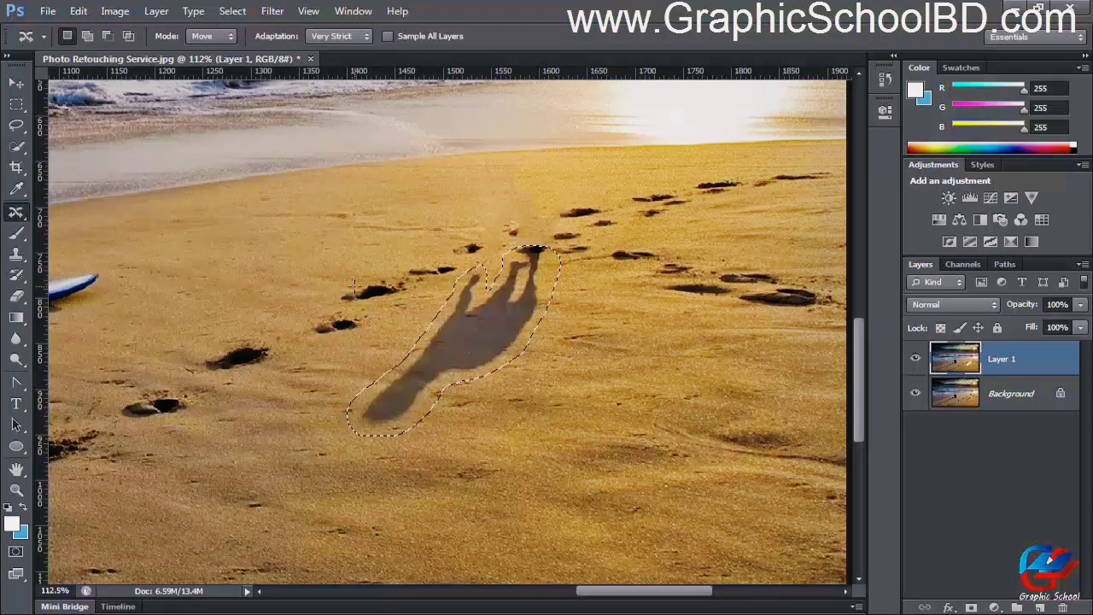
{"action": "key", "text": "Delete"}
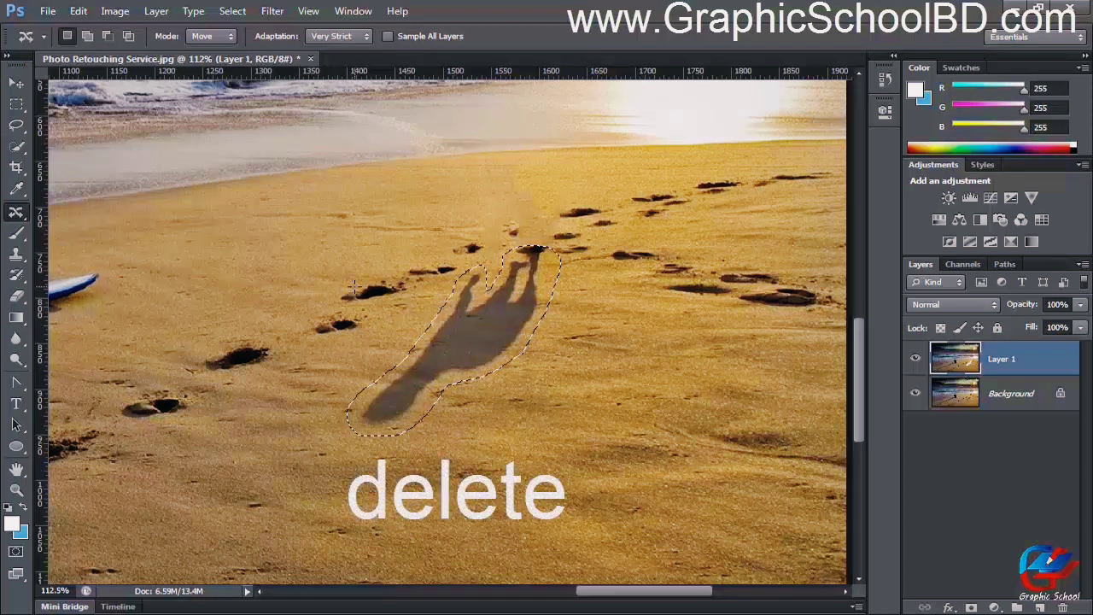
{"action": "left_click", "coordinate": [348, 281]}
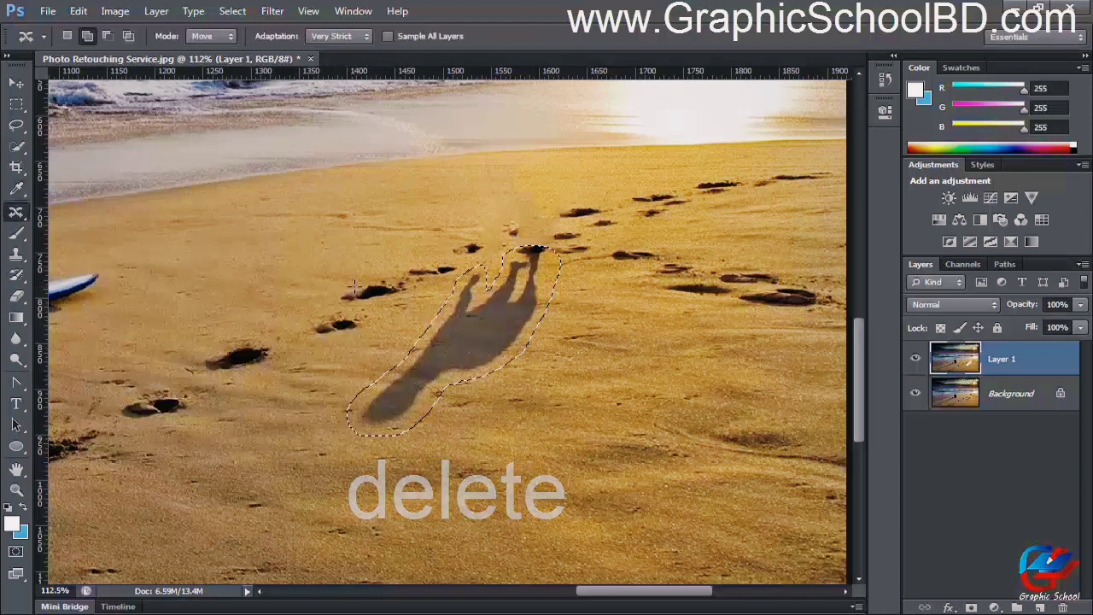
{"action": "key", "text": "ctrl+d"}
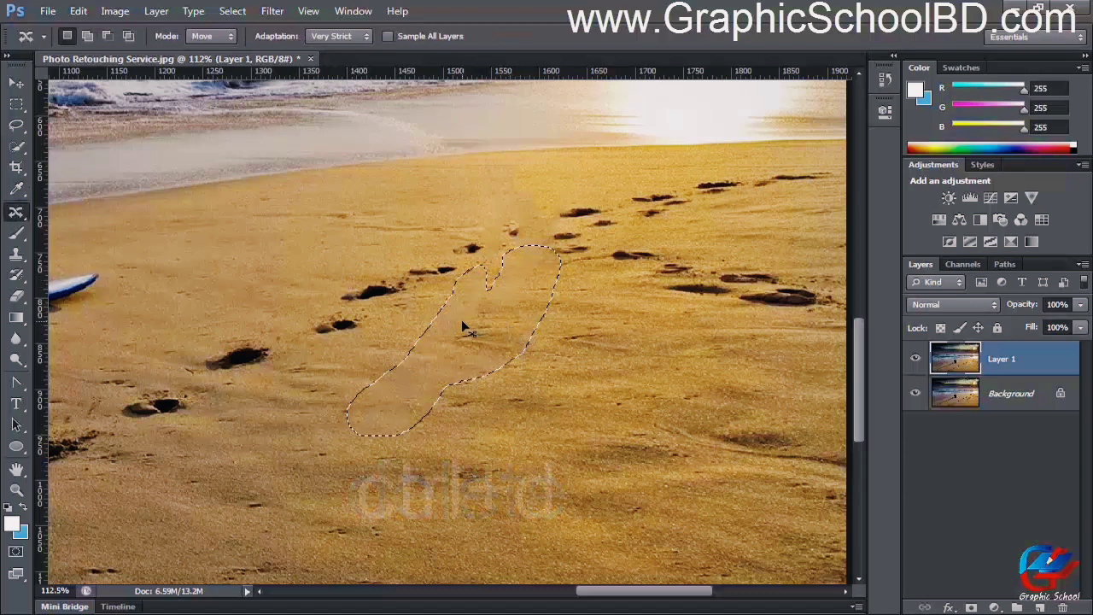
Step: Compare the retouched beach photo with the original by hiding and showing Layer 1 several times
{"action": "scroll", "coordinate": [424, 320], "scroll_direction": "down", "scroll_amount": 3}
{"action": "scroll", "coordinate": [422, 320], "scroll_direction": "down", "scroll_amount": 3}
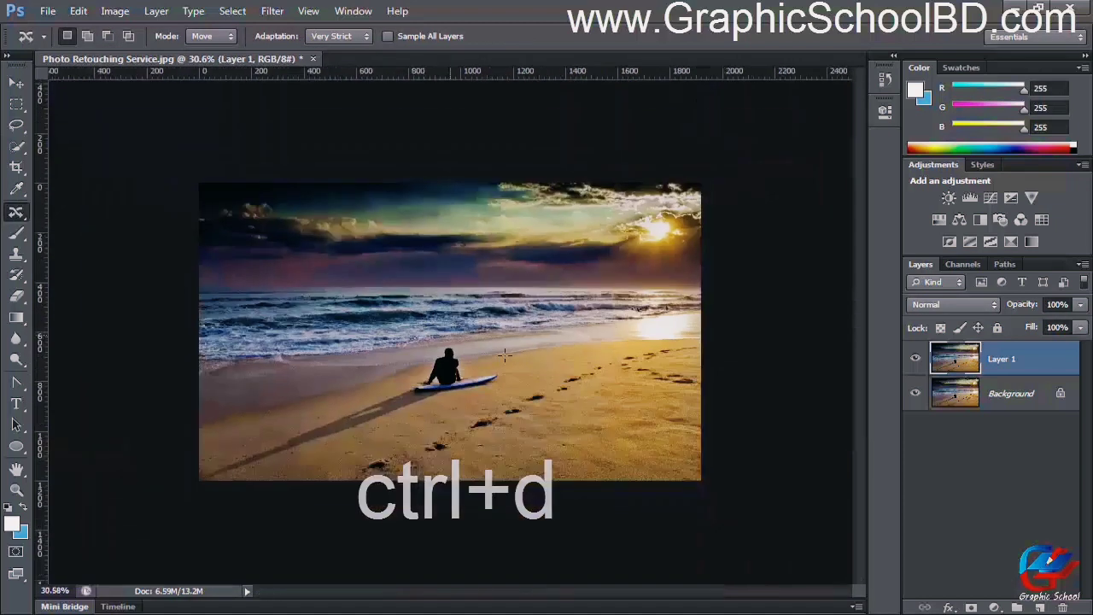
{"action": "left_click", "coordinate": [915, 360]}
{"action": "left_click", "coordinate": [915, 360]}
{"action": "left_click", "coordinate": [915, 359]}
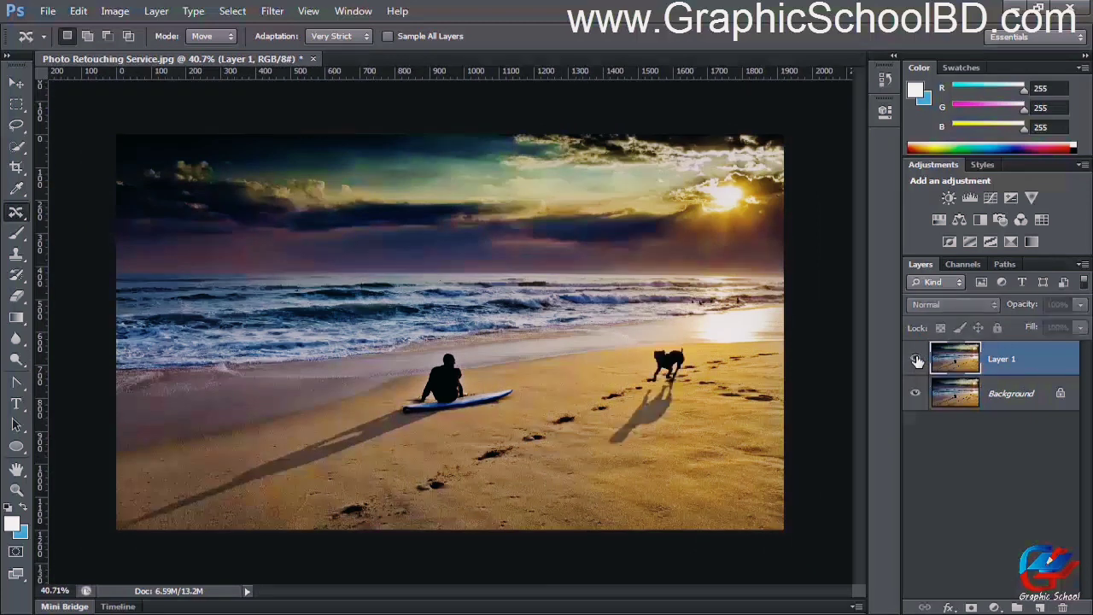
{"action": "left_click", "coordinate": [916, 359]}
{"action": "left_click", "coordinate": [916, 359]}
{"action": "left_click", "coordinate": [916, 359]}
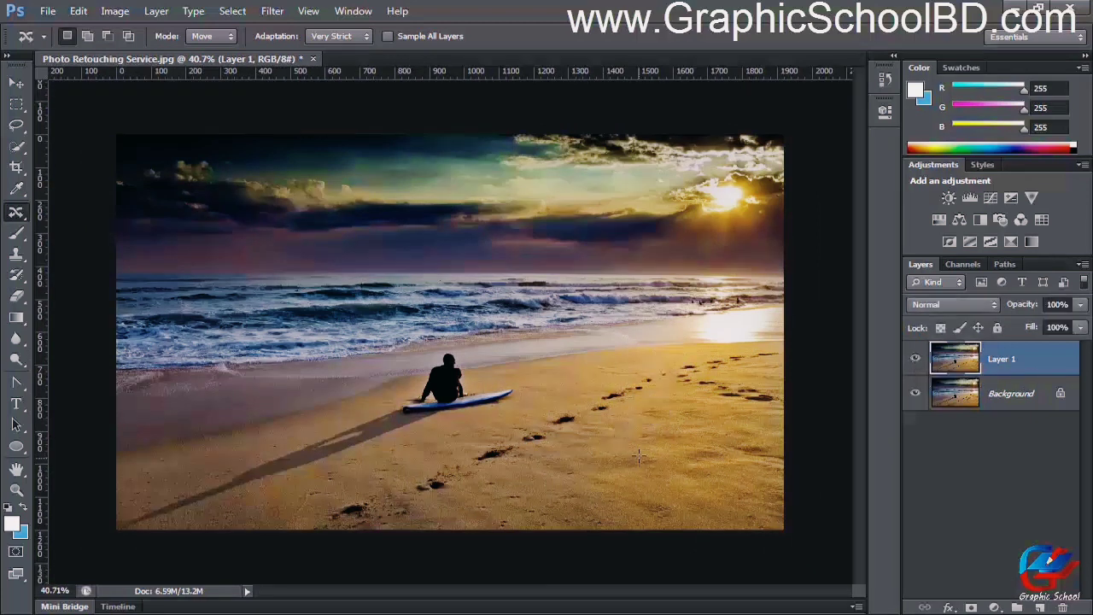
Step: Examine the filled sand around the footprints where the dog and its shadow were, close up and from afar
{"action": "scroll", "coordinate": [657, 418], "scroll_direction": "up", "scroll_amount": 5}
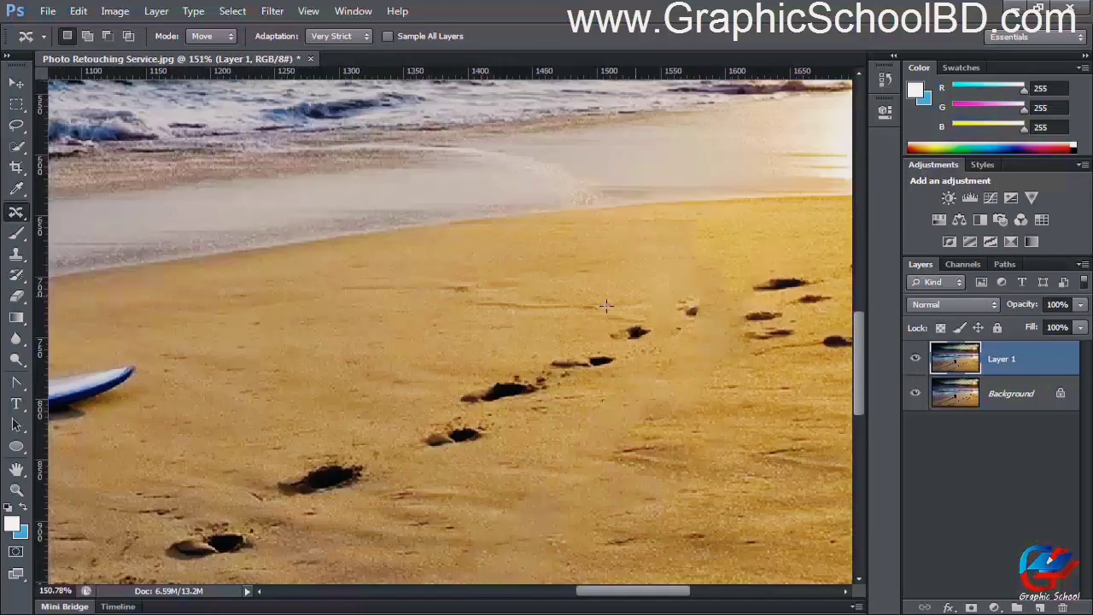
{"action": "scroll", "coordinate": [615, 375], "scroll_direction": "down", "scroll_amount": 2}
{"action": "scroll", "coordinate": [705, 359], "scroll_direction": "up", "scroll_amount": 2}
{"action": "scroll", "coordinate": [705, 358], "scroll_direction": "down", "scroll_amount": 4}
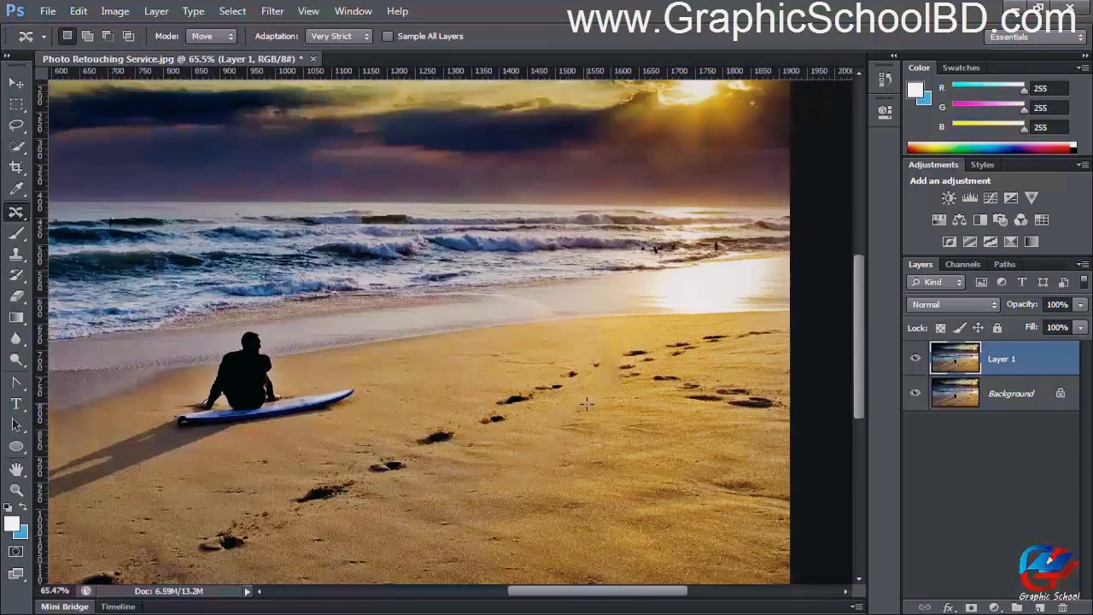
{"action": "scroll", "coordinate": [725, 420], "scroll_direction": "up", "scroll_amount": 3}
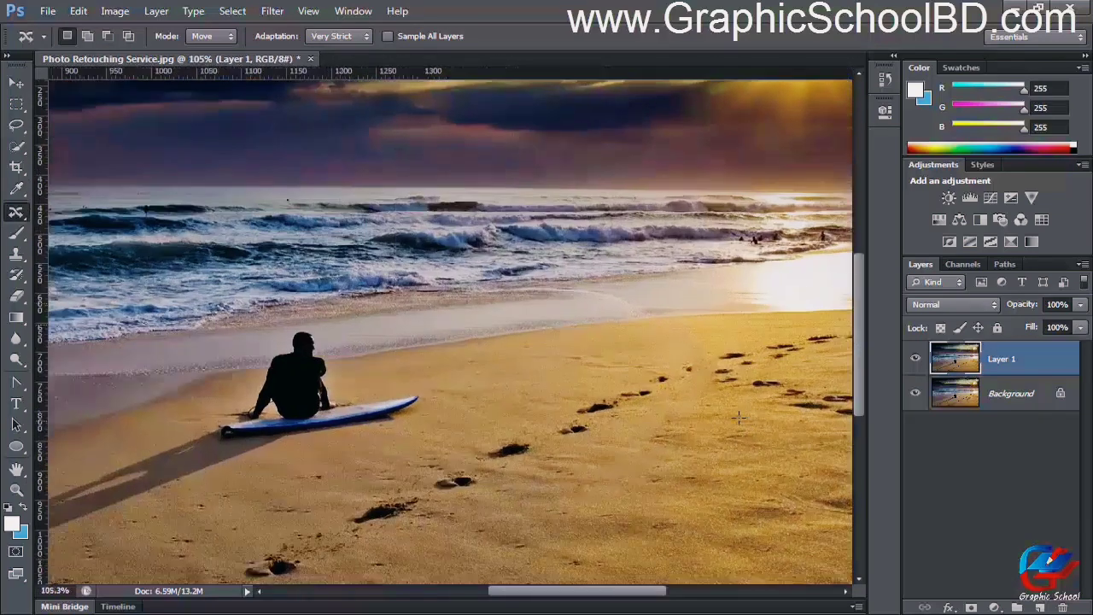
{"action": "scroll", "coordinate": [692, 402], "scroll_direction": "down", "scroll_amount": 3}
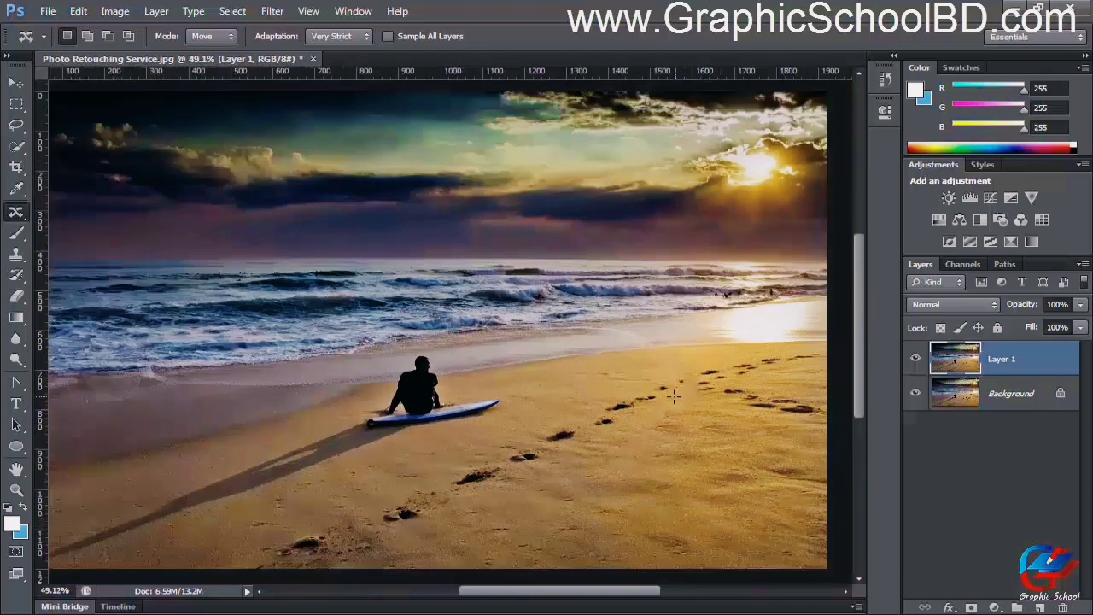
{"action": "scroll", "coordinate": [409, 391], "scroll_direction": "up", "scroll_amount": 3}
{"action": "scroll", "coordinate": [461, 386], "scroll_direction": "down", "scroll_amount": 2}
Step: Draw a closed freehand selection with the Content-Aware Move tool around the seated surfer, the surfboard and their long shadow to the image corner
{"action": "scroll", "coordinate": [461, 386], "scroll_direction": "up", "scroll_amount": 4}
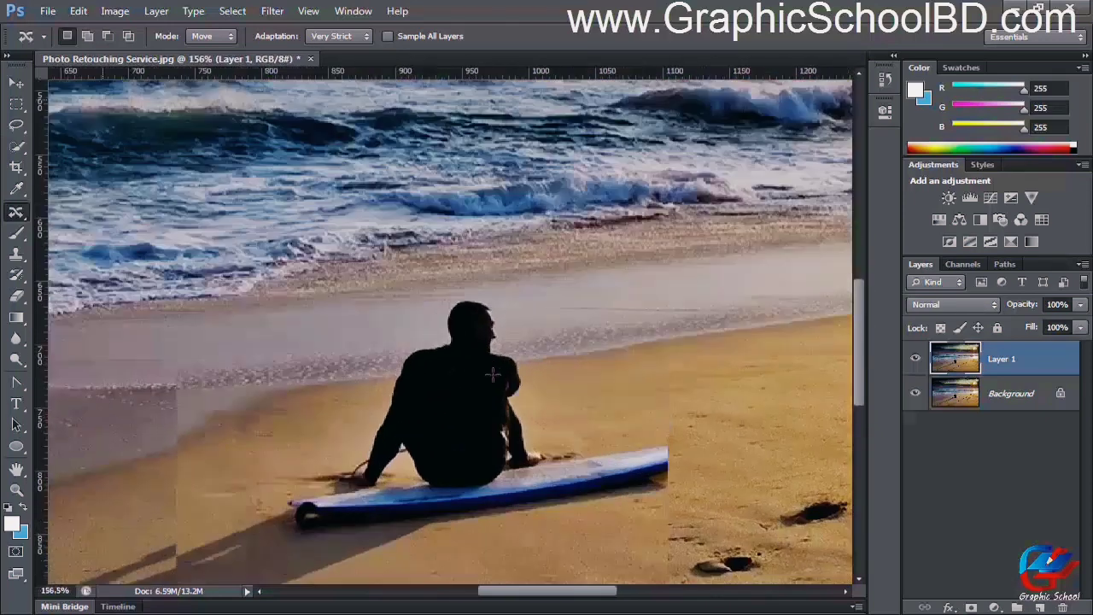
{"action": "scroll", "coordinate": [461, 386], "scroll_direction": "up", "scroll_amount": 3}
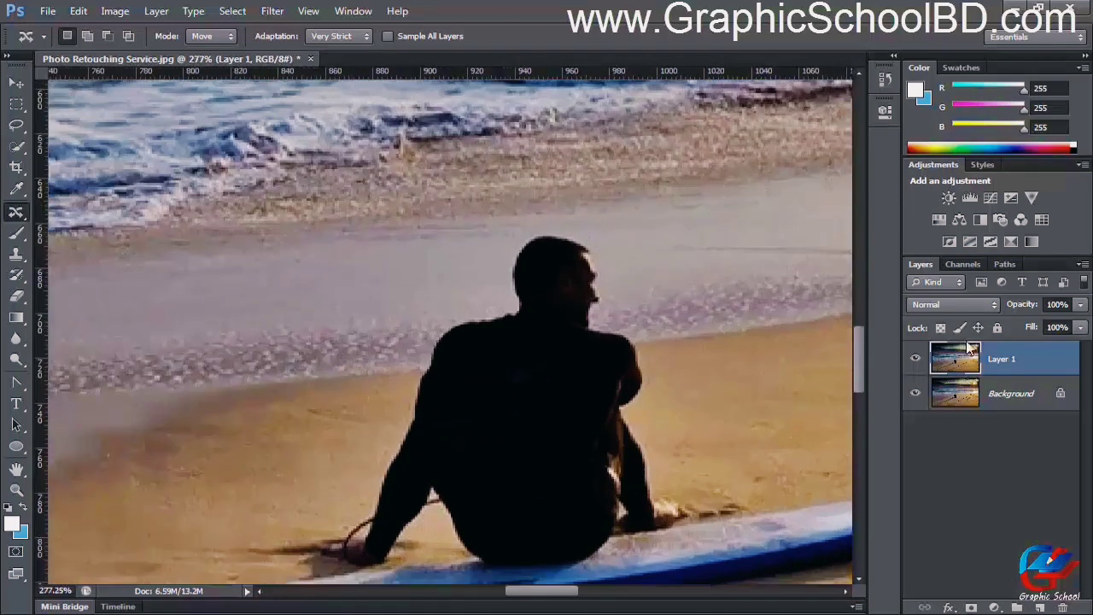
{"action": "scroll", "coordinate": [527, 348], "scroll_direction": "down", "scroll_amount": 1}
{"action": "scroll", "coordinate": [418, 270], "scroll_direction": "up", "scroll_amount": 2}
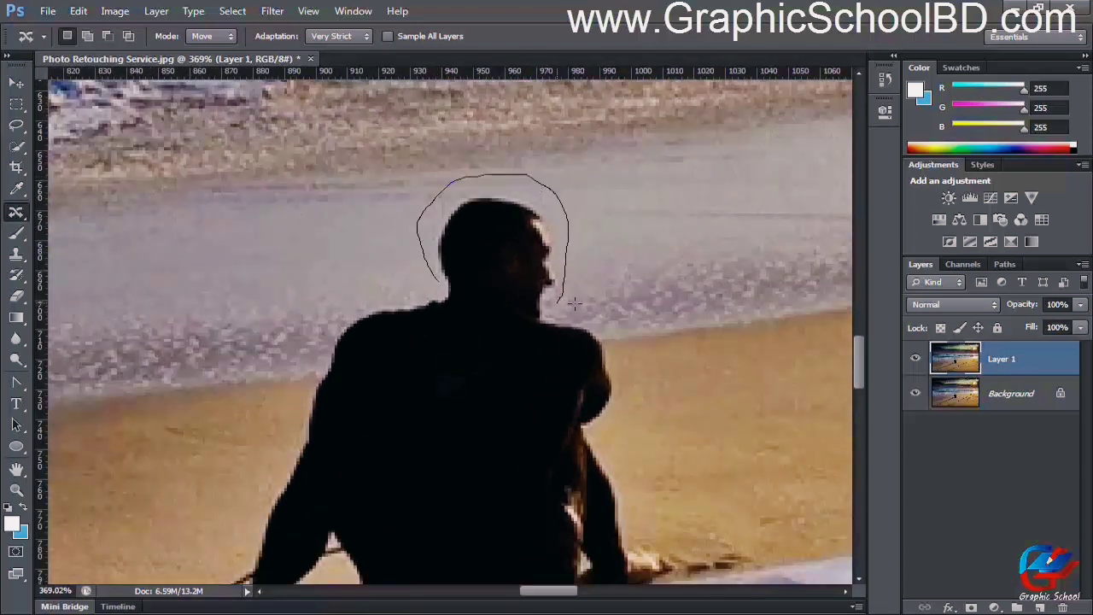
{"action": "mouse_move", "coordinate": [611, 420]}
{"action": "left_mouse_down"}
{"action": "mouse_move", "coordinate": [578, 385]}
{"action": "mouse_move", "coordinate": [489, 219]}
{"action": "left_mouse_up"}
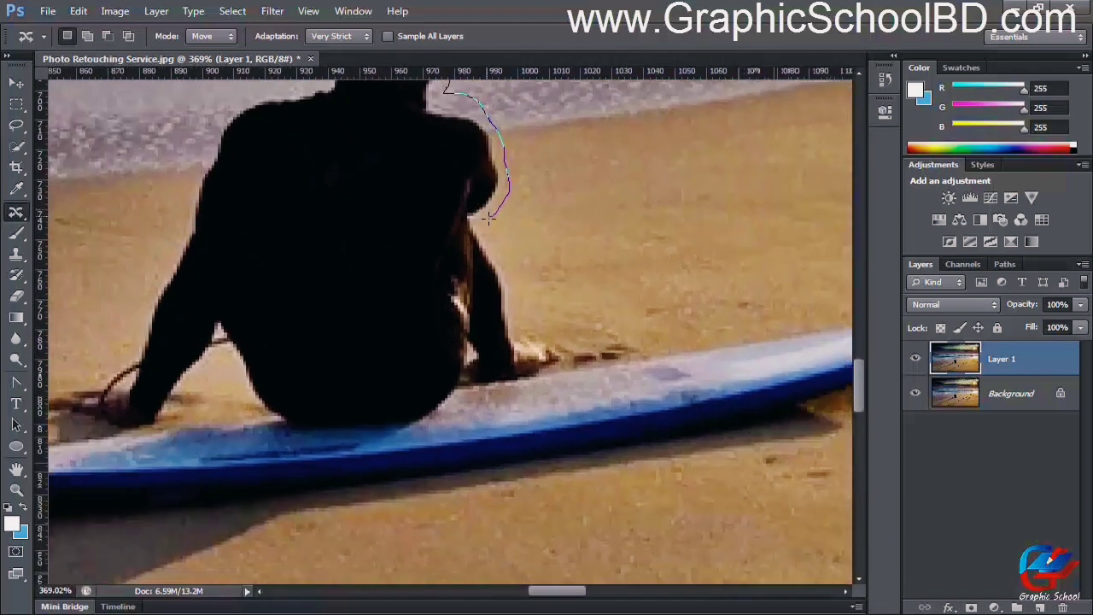
{"action": "left_click_drag", "start_coordinate": [521, 310], "coordinate": [195, 378]}
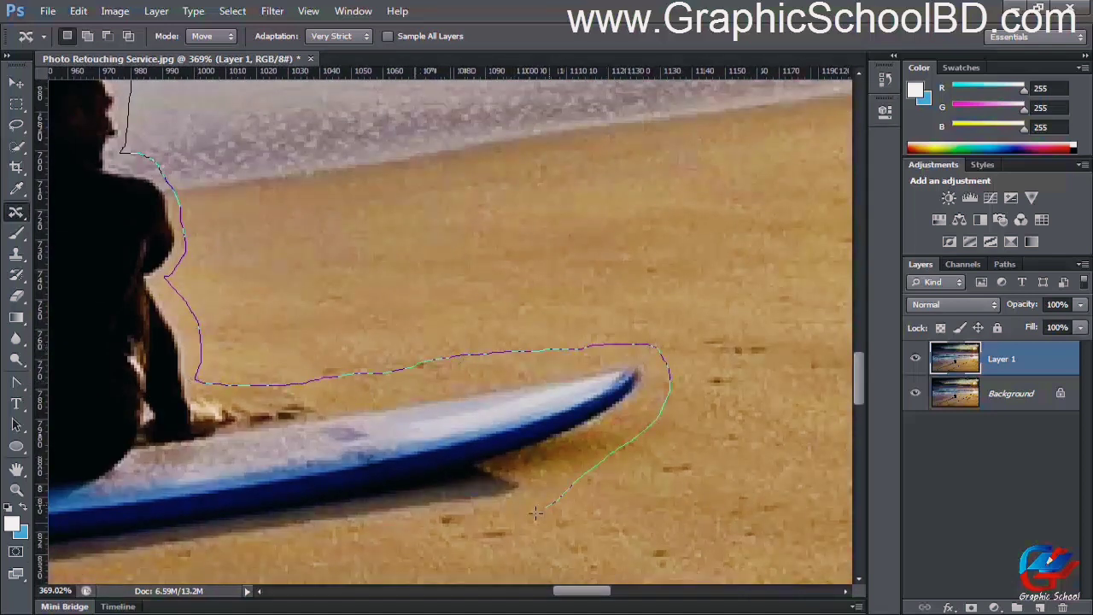
{"action": "left_click_drag", "start_coordinate": [536, 513], "coordinate": [766, 390]}
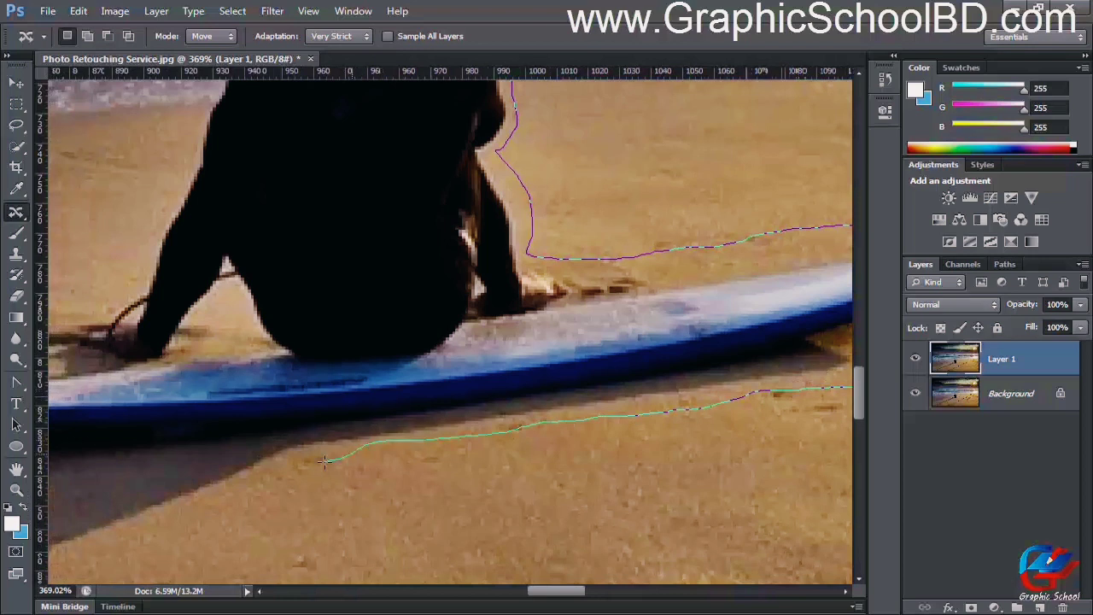
{"action": "left_click_drag", "start_coordinate": [324, 461], "coordinate": [671, 363]}
{"action": "mouse_move", "coordinate": [424, 453]}
{"action": "left_mouse_down"}
{"action": "mouse_move", "coordinate": [737, 285]}
{"action": "mouse_move", "coordinate": [676, 321]}
{"action": "mouse_move", "coordinate": [478, 373]}
{"action": "mouse_move", "coordinate": [364, 426]}
{"action": "mouse_move", "coordinate": [802, 242]}
{"action": "left_mouse_up"}
{"action": "mouse_move", "coordinate": [801, 243]}
{"action": "left_mouse_down"}
{"action": "mouse_move", "coordinate": [789, 260]}
{"action": "mouse_move", "coordinate": [415, 405]}
{"action": "left_mouse_up"}
{"action": "mouse_move", "coordinate": [415, 405]}
{"action": "left_mouse_down"}
{"action": "mouse_move", "coordinate": [859, 235]}
{"action": "mouse_move", "coordinate": [679, 320]}
{"action": "mouse_move", "coordinate": [448, 385]}
{"action": "mouse_move", "coordinate": [798, 256]}
{"action": "left_mouse_up"}
{"action": "mouse_move", "coordinate": [600, 305]}
{"action": "left_mouse_down"}
{"action": "mouse_move", "coordinate": [484, 353]}
{"action": "mouse_move", "coordinate": [654, 227]}
{"action": "mouse_move", "coordinate": [501, 293]}
{"action": "mouse_move", "coordinate": [790, 241]}
{"action": "mouse_move", "coordinate": [448, 364]}
{"action": "left_mouse_up"}
{"action": "mouse_move", "coordinate": [448, 364]}
{"action": "left_mouse_down"}
{"action": "mouse_move", "coordinate": [663, 244]}
{"action": "mouse_move", "coordinate": [773, 207]}
{"action": "mouse_move", "coordinate": [390, 362]}
{"action": "mouse_move", "coordinate": [630, 294]}
{"action": "mouse_move", "coordinate": [298, 392]}
{"action": "left_mouse_up"}
{"action": "mouse_move", "coordinate": [168, 395]}
{"action": "left_mouse_down"}
{"action": "mouse_move", "coordinate": [678, 141]}
{"action": "mouse_move", "coordinate": [70, 468]}
{"action": "mouse_move", "coordinate": [523, 300]}
{"action": "mouse_move", "coordinate": [637, 210]}
{"action": "mouse_move", "coordinate": [80, 371]}
{"action": "mouse_move", "coordinate": [614, 176]}
{"action": "mouse_move", "coordinate": [66, 419]}
{"action": "mouse_move", "coordinate": [647, 175]}
{"action": "mouse_move", "coordinate": [164, 397]}
{"action": "mouse_move", "coordinate": [495, 268]}
{"action": "mouse_move", "coordinate": [244, 390]}
{"action": "mouse_move", "coordinate": [268, 340]}
{"action": "left_mouse_up"}
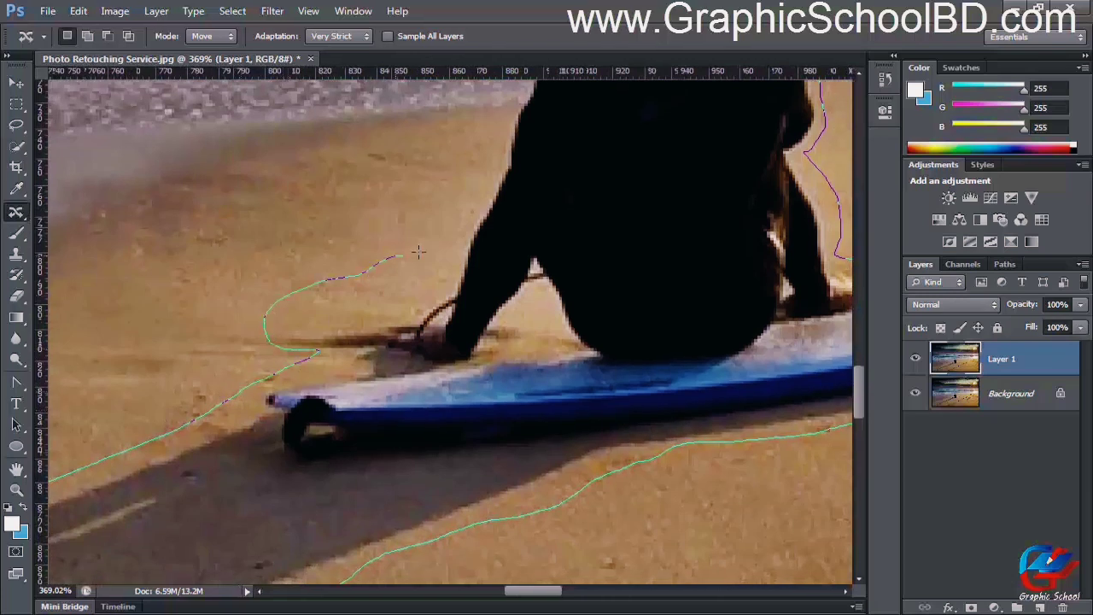
{"action": "left_click_drag", "start_coordinate": [418, 250], "coordinate": [188, 433]}
{"action": "left_click_drag", "start_coordinate": [188, 433], "coordinate": [270, 297]}
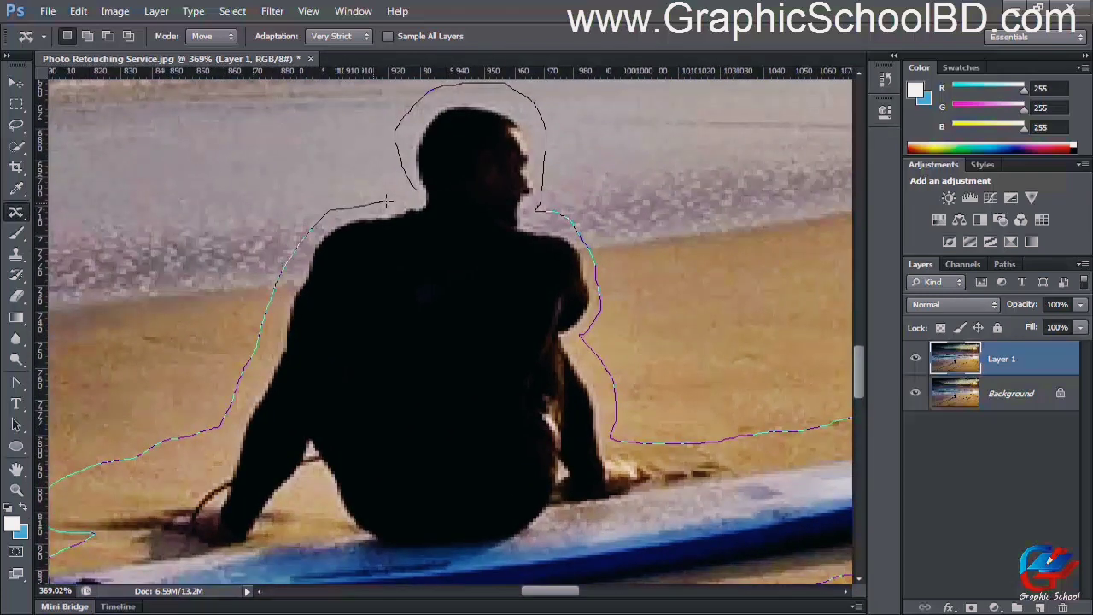
{"action": "left_click_drag", "start_coordinate": [417, 193], "coordinate": [418, 195]}
Step: Fill the surfer selection with Content-Aware contents in Normal mode at 100% opacity, and deselect it
{"action": "key", "text": "ctrl+0"}
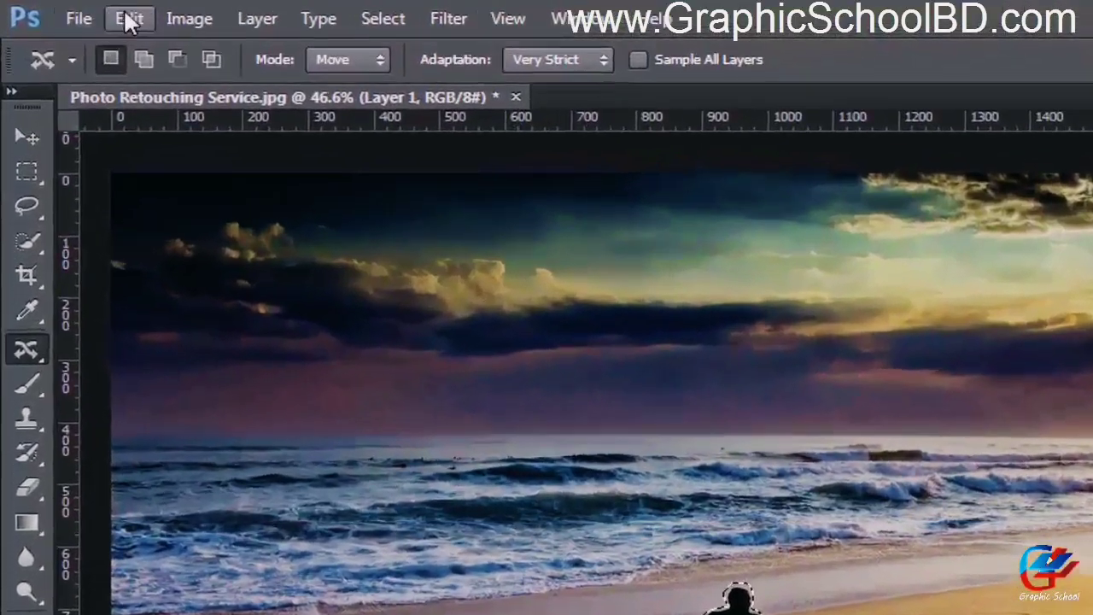
{"action": "left_click", "coordinate": [77, 10]}
{"action": "left_click", "coordinate": [176, 403]}
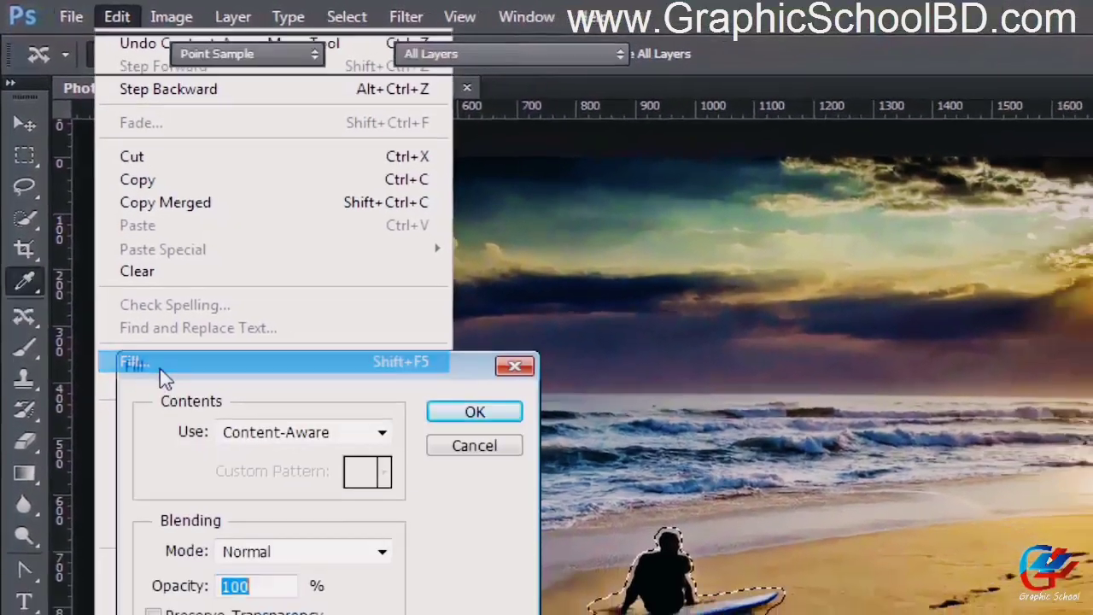
{"action": "left_click", "coordinate": [515, 461]}
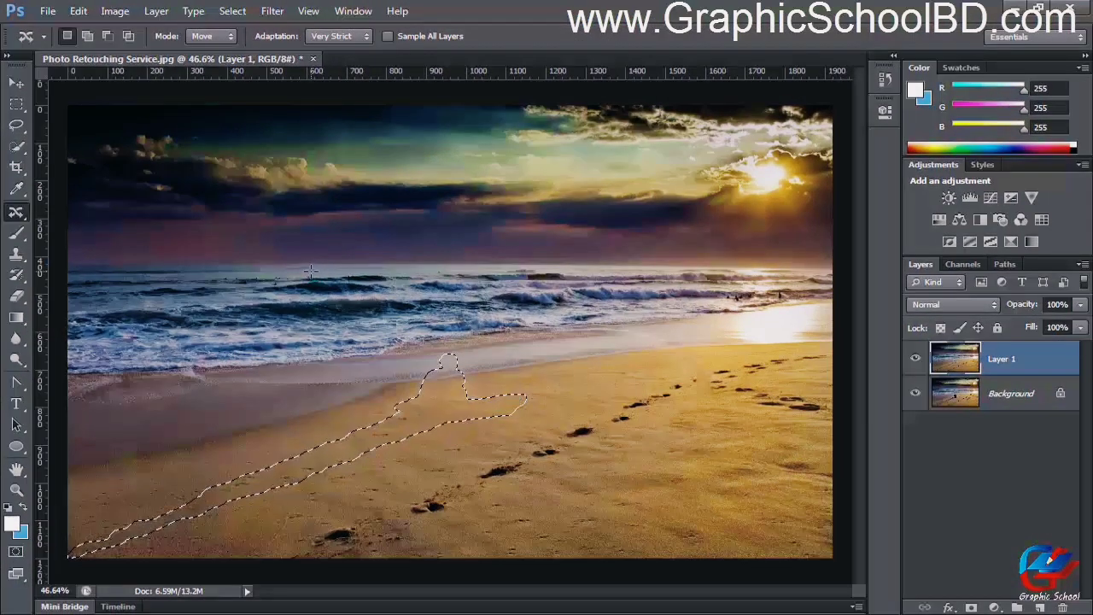
{"action": "key", "text": "ctrl+d"}
Step: Compare the beach without the surfer to the original photo by hiding and showing Layer 1
{"action": "scroll", "coordinate": [441, 318], "scroll_direction": "down", "scroll_amount": 1}
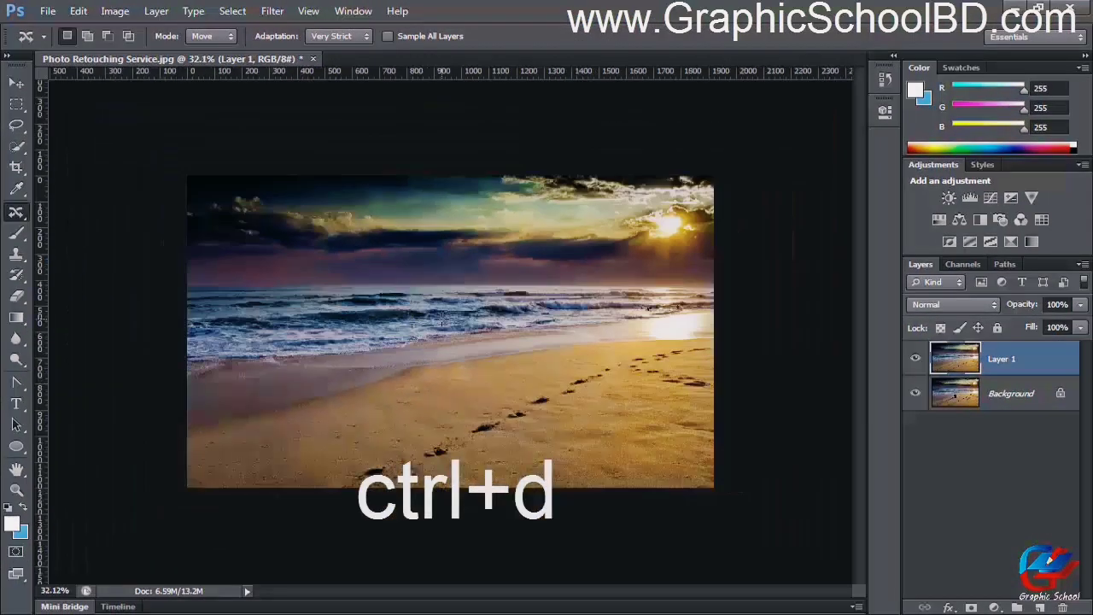
{"action": "left_click", "coordinate": [917, 360]}
{"action": "left_click", "coordinate": [916, 360]}
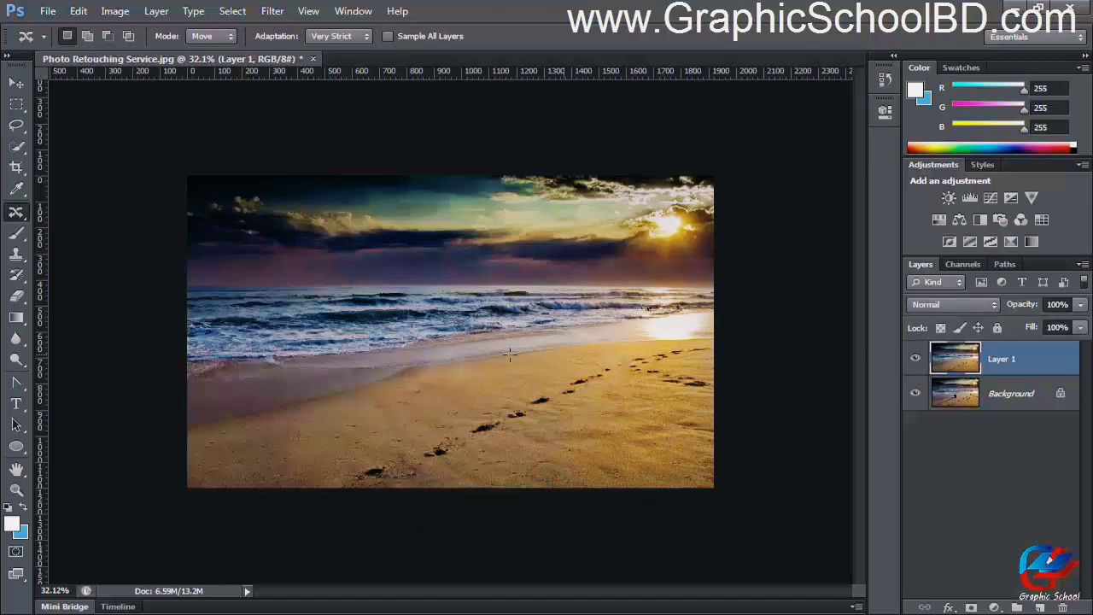
Step: Undo the deselection and the Content-Aware fill to restore the surfer, surfboard and shadow with their selection outline
{"action": "scroll", "coordinate": [508, 354], "scroll_direction": "up", "scroll_amount": 1}
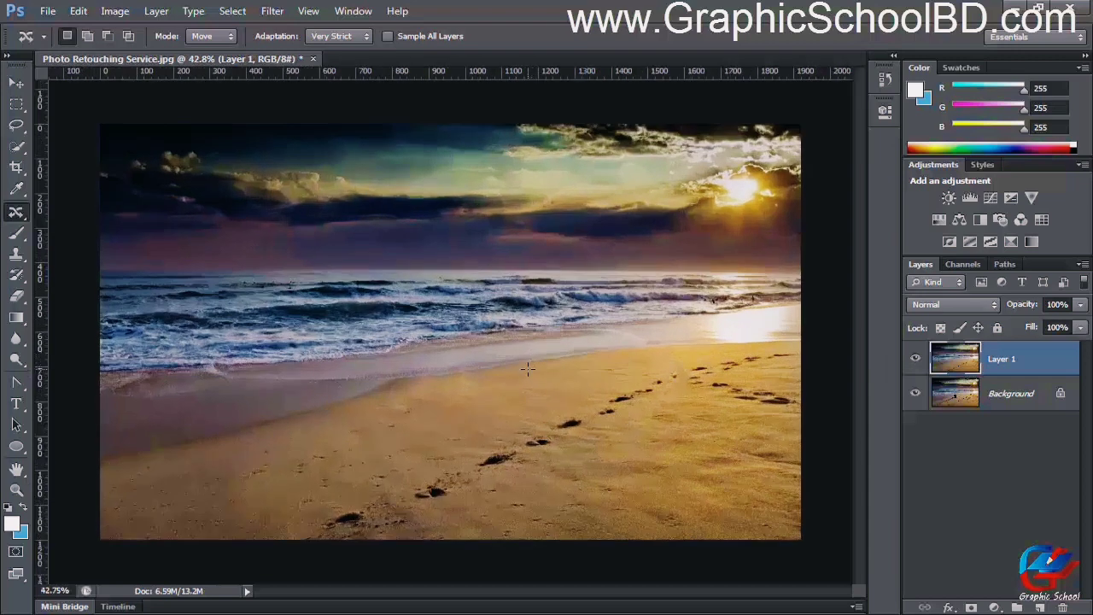
{"action": "scroll", "coordinate": [210, 210], "scroll_direction": "up", "scroll_amount": 1}
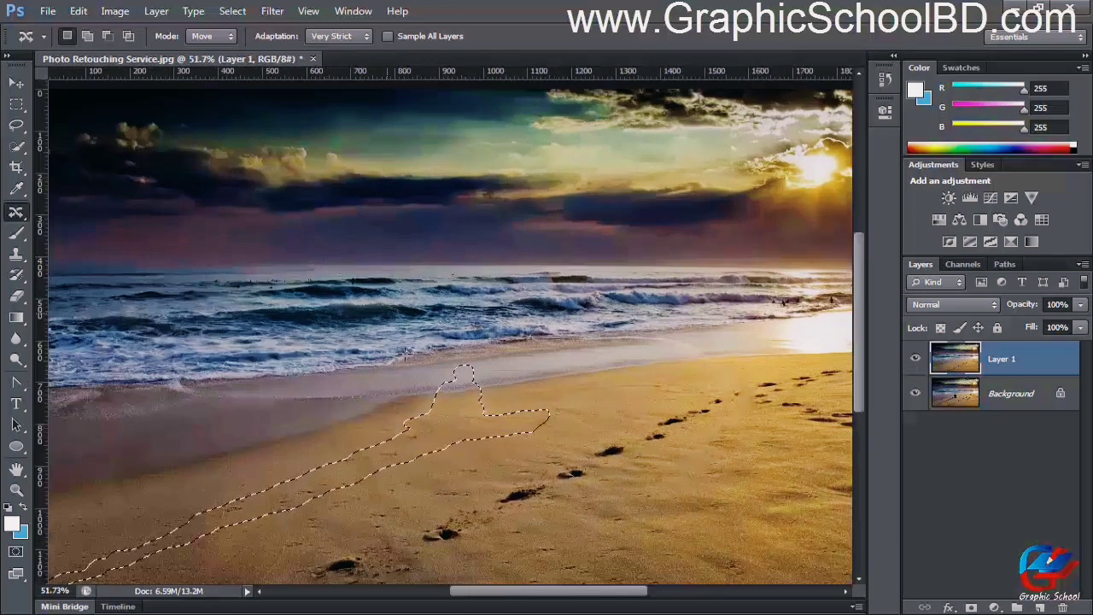
{"action": "key", "text": "Delete"}
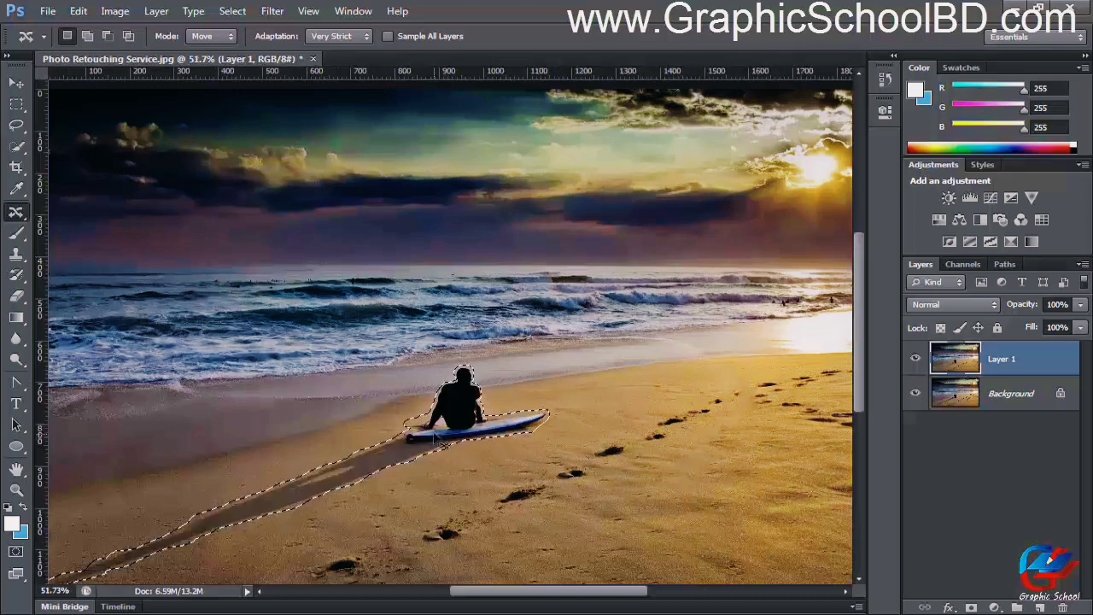
Step: Set the Content-Aware Move tool to add to the existing selection for refining the outline at the shadow's far end
{"action": "scroll", "coordinate": [351, 448], "scroll_direction": "up", "scroll_amount": 3}
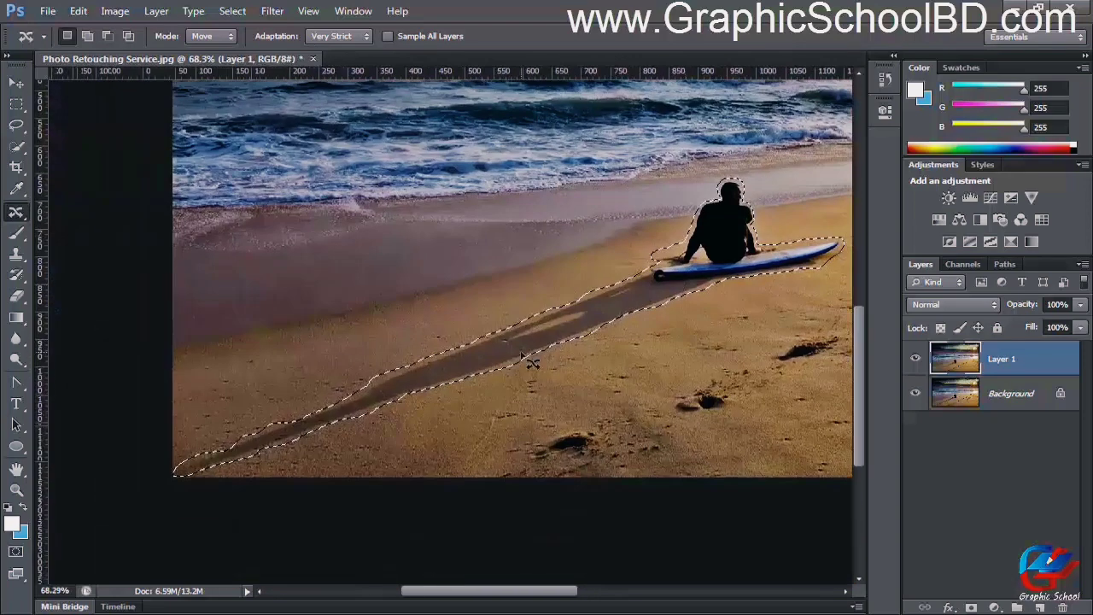
{"action": "scroll", "coordinate": [122, 481], "scroll_direction": "up", "scroll_amount": 4}
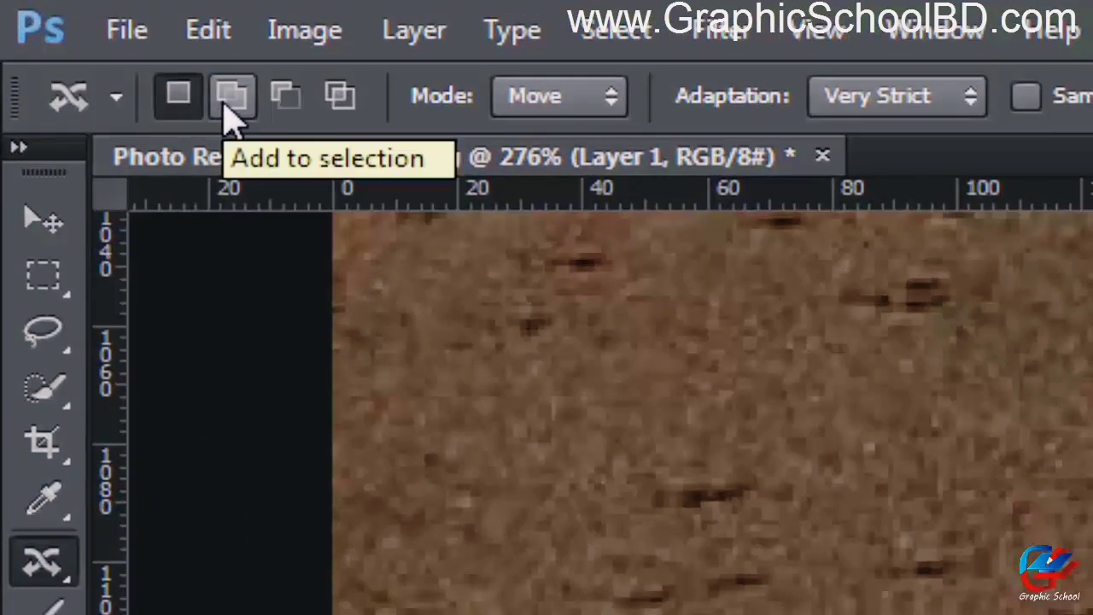
{"action": "left_click", "coordinate": [227, 109]}
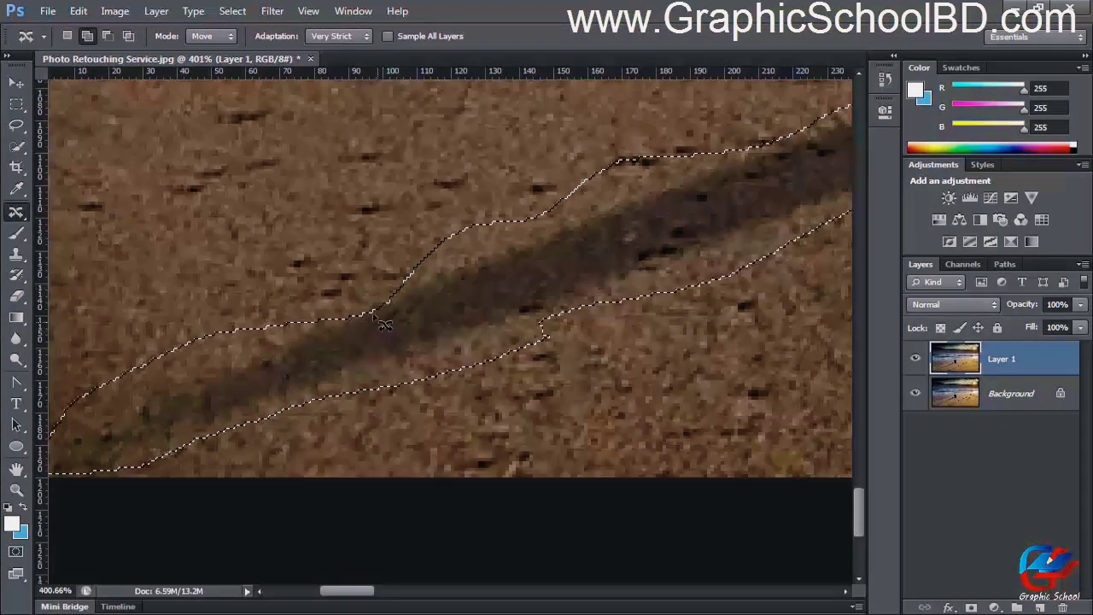
{"action": "scroll", "coordinate": [380, 331], "scroll_direction": "up", "scroll_amount": 2}
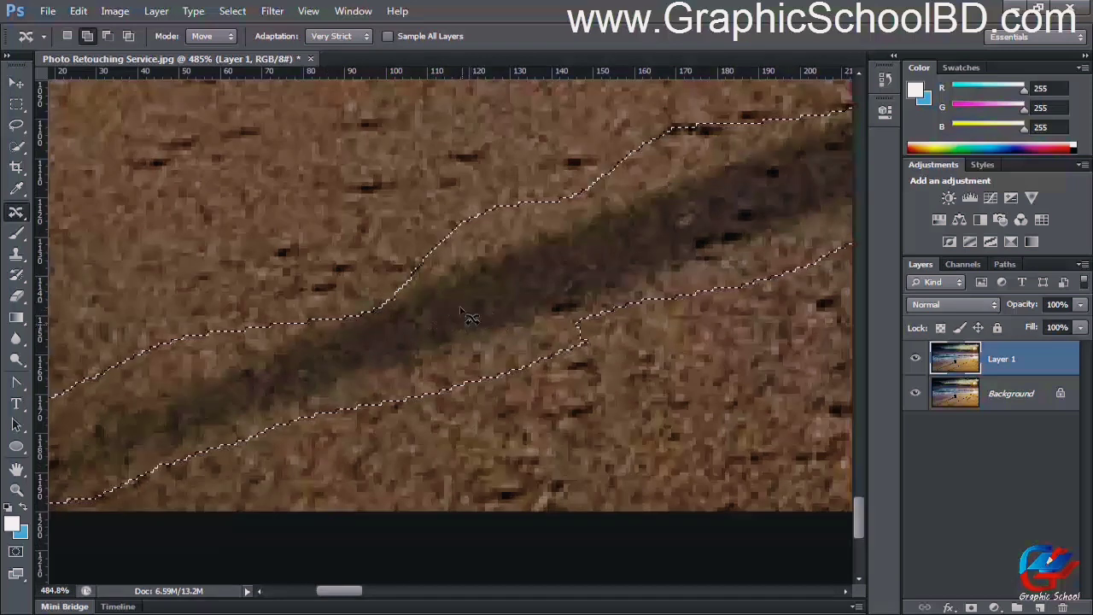
{"action": "left_click_drag", "start_coordinate": [475, 315], "coordinate": [367, 250]}
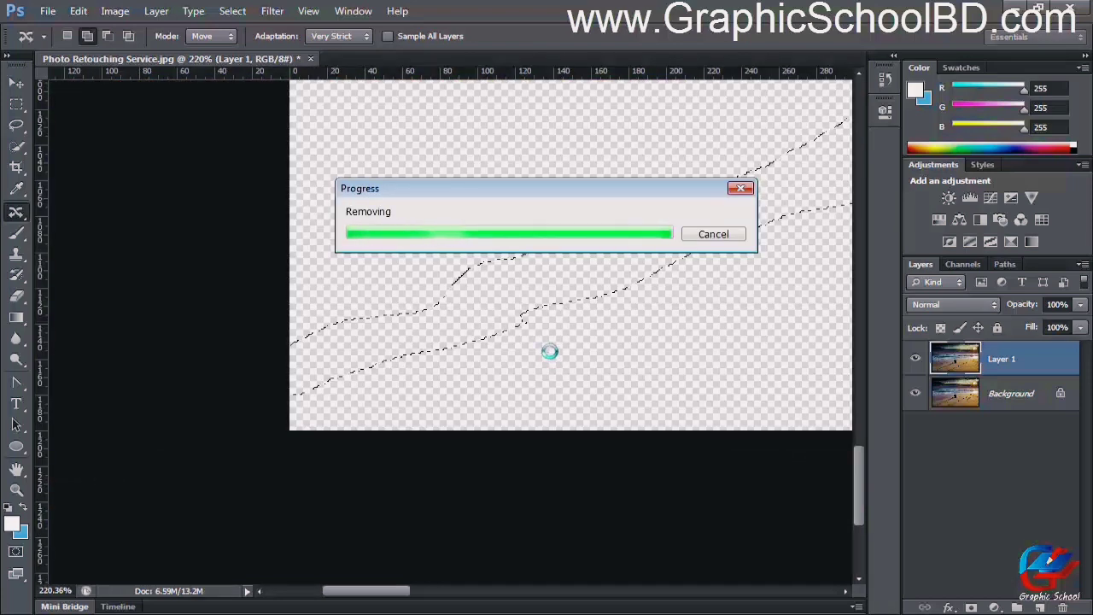
{"action": "key", "text": "ctrl+z"}
Step: Add a curved strip of sand along the upper edge of the shadow's narrow end to the selection
{"action": "scroll", "coordinate": [475, 350], "scroll_direction": "up", "scroll_amount": 2}
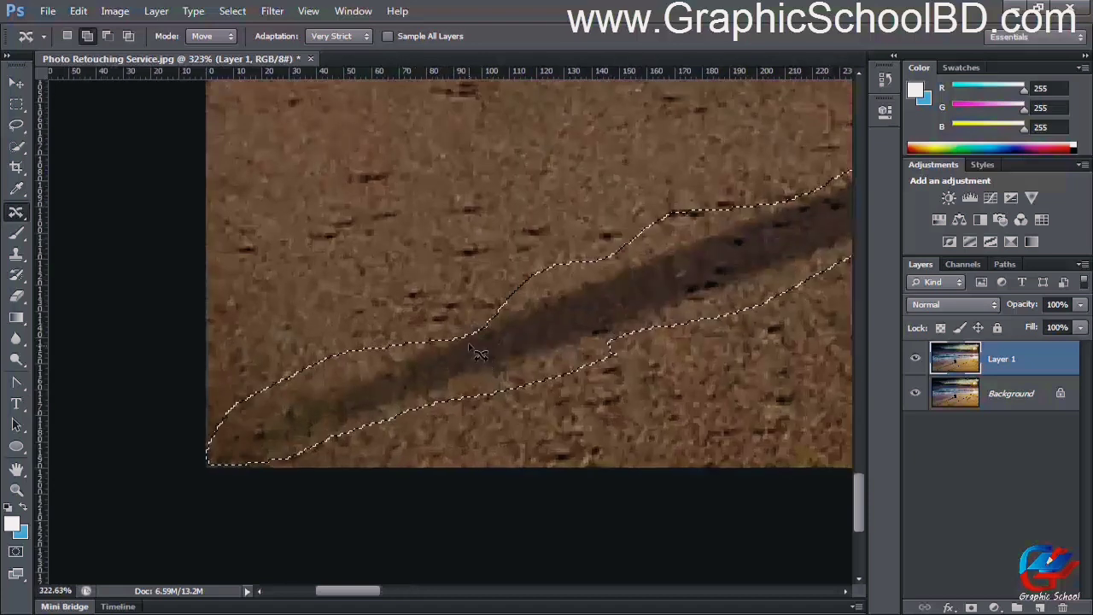
{"action": "scroll", "coordinate": [475, 350], "scroll_direction": "up", "scroll_amount": 1}
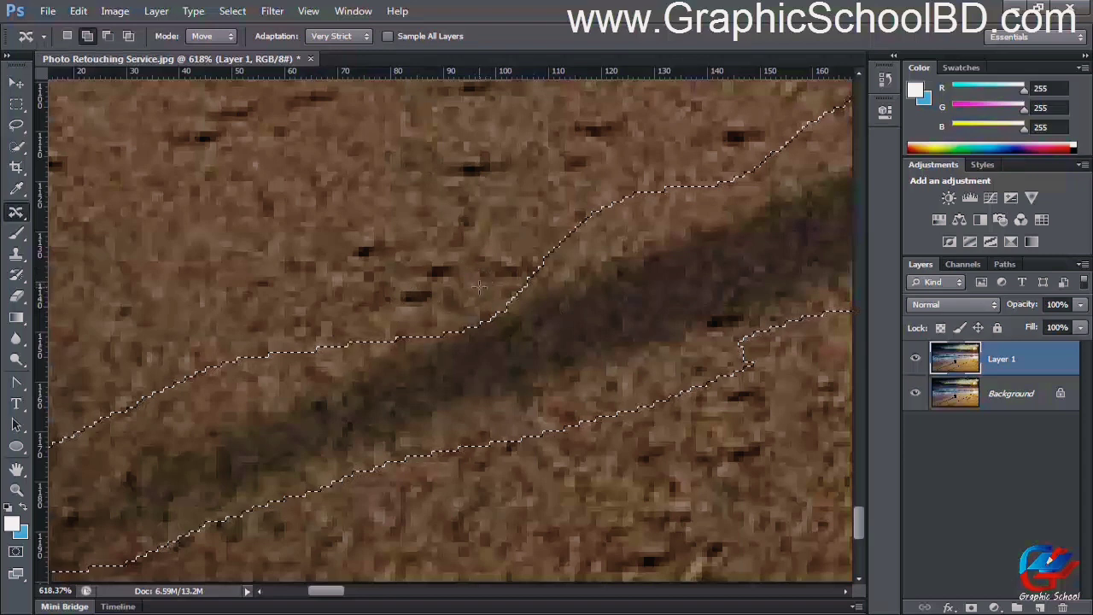
{"action": "scroll", "coordinate": [487, 304], "scroll_direction": "up", "scroll_amount": 1}
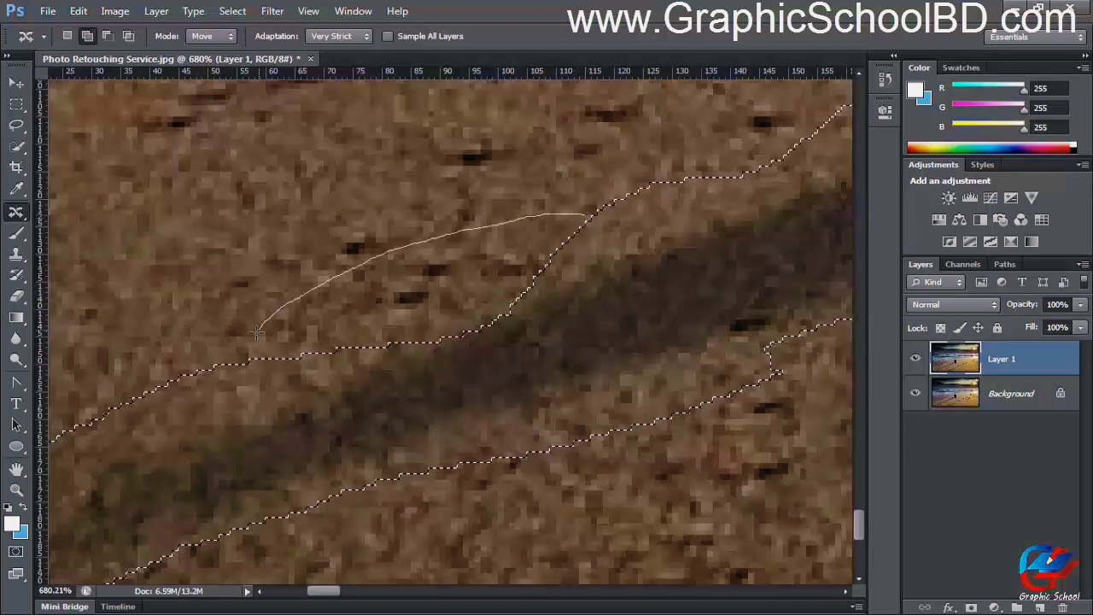
{"action": "mouse_move", "coordinate": [256, 331]}
{"action": "left_mouse_down"}
{"action": "mouse_move", "coordinate": [374, 388]}
{"action": "mouse_move", "coordinate": [559, 339]}
{"action": "mouse_move", "coordinate": [626, 255]}
{"action": "left_mouse_up"}
{"action": "left_click_drag", "start_coordinate": [563, 213], "coordinate": [555, 214]}
Step: Extend the selection with another elongated patch farther up the shadow, where its upper outline dips inward
{"action": "scroll", "coordinate": [617, 288], "scroll_direction": "down", "scroll_amount": 13}
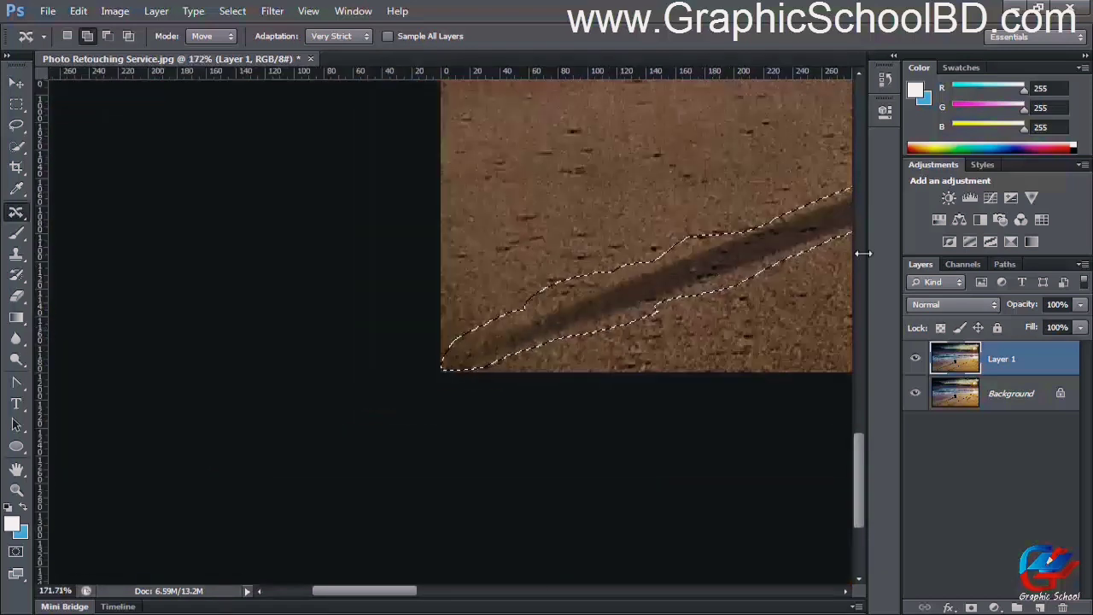
{"action": "mouse_move", "coordinate": [860, 252]}
{"action": "left_mouse_down"}
{"action": "mouse_move", "coordinate": [507, 371]}
{"action": "mouse_move", "coordinate": [864, 254]}
{"action": "left_mouse_up"}
{"action": "scroll", "coordinate": [707, 262], "scroll_direction": "up", "scroll_amount": 8}
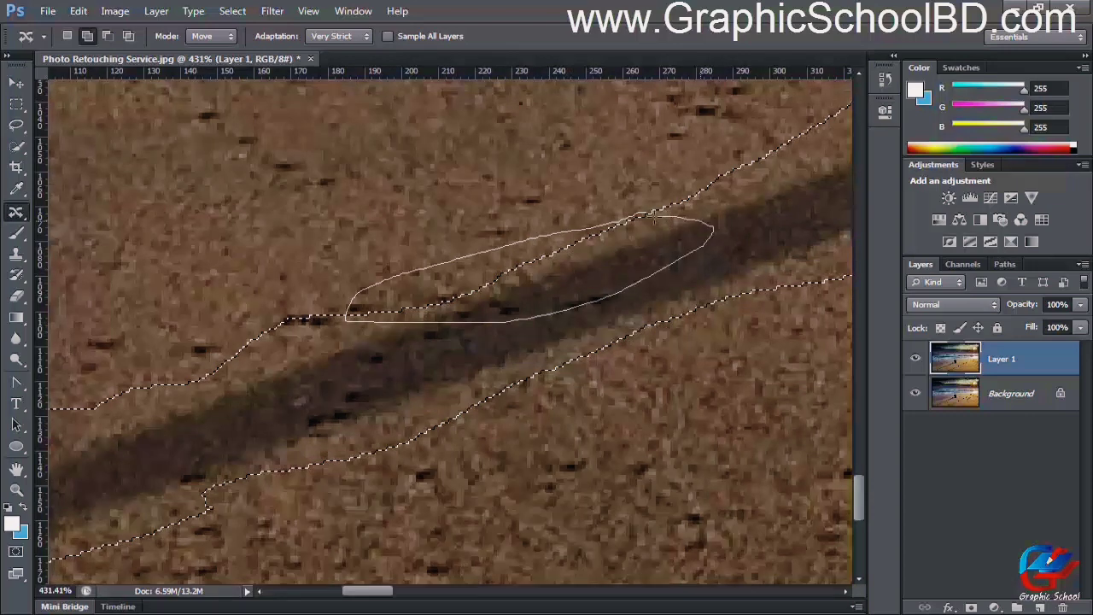
{"action": "scroll", "coordinate": [674, 266], "scroll_direction": "down", "scroll_amount": 7}
Step: Subtract a long strip of bare sand above the shadow's widening part from the selection, bringing the outline closer to the shadow
{"action": "scroll", "coordinate": [704, 259], "scroll_direction": "up", "scroll_amount": 4}
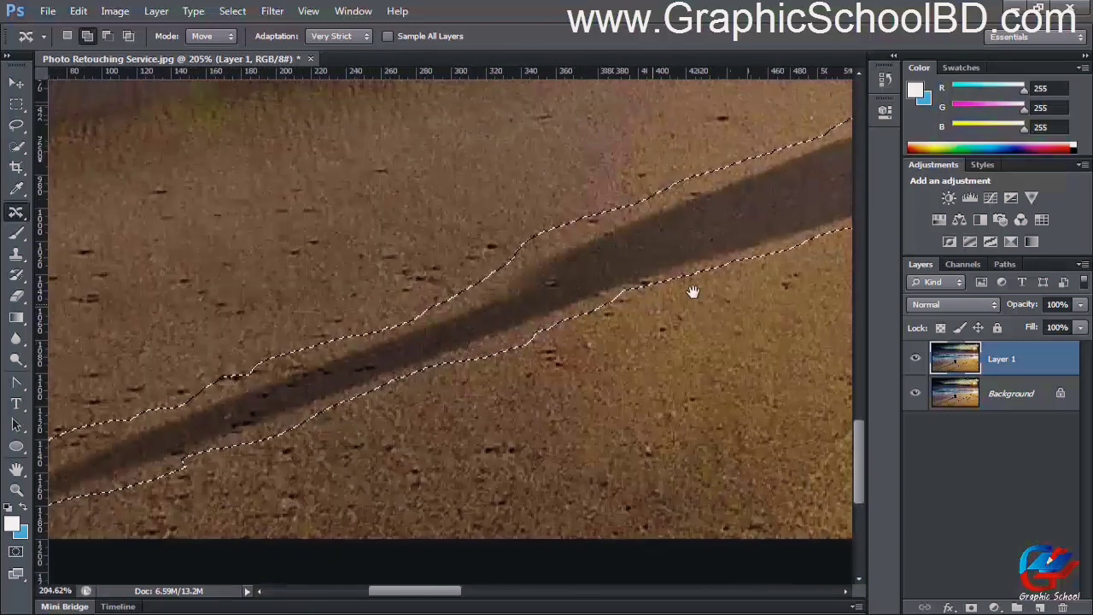
{"action": "scroll", "coordinate": [365, 287], "scroll_direction": "up", "scroll_amount": 2}
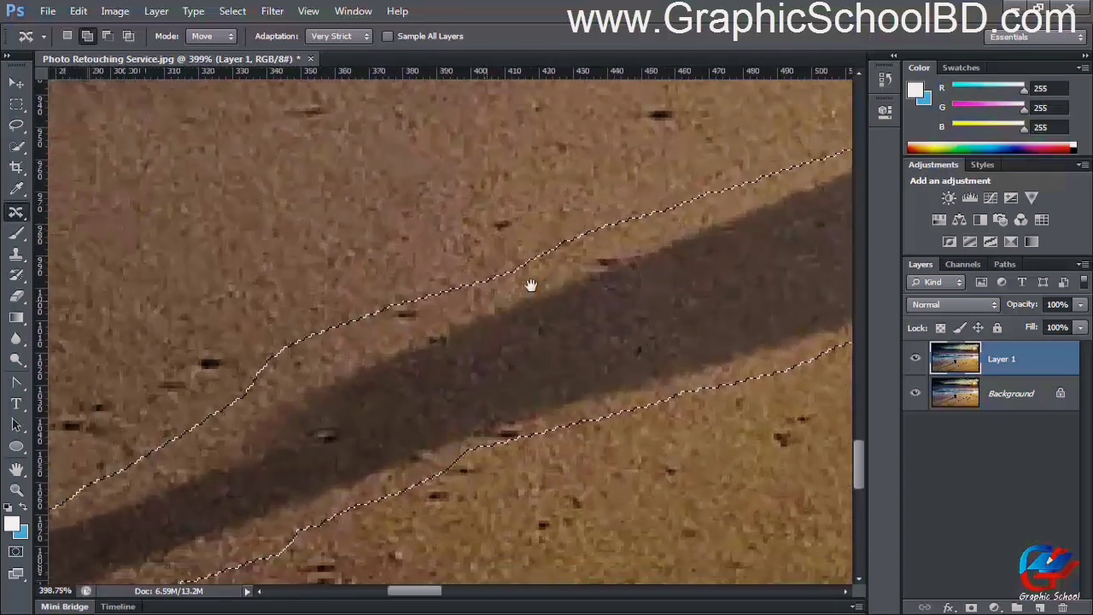
{"action": "left_click_drag", "start_coordinate": [510, 323], "coordinate": [463, 309]}
{"action": "scroll", "coordinate": [504, 312], "scroll_direction": "down", "scroll_amount": 2}
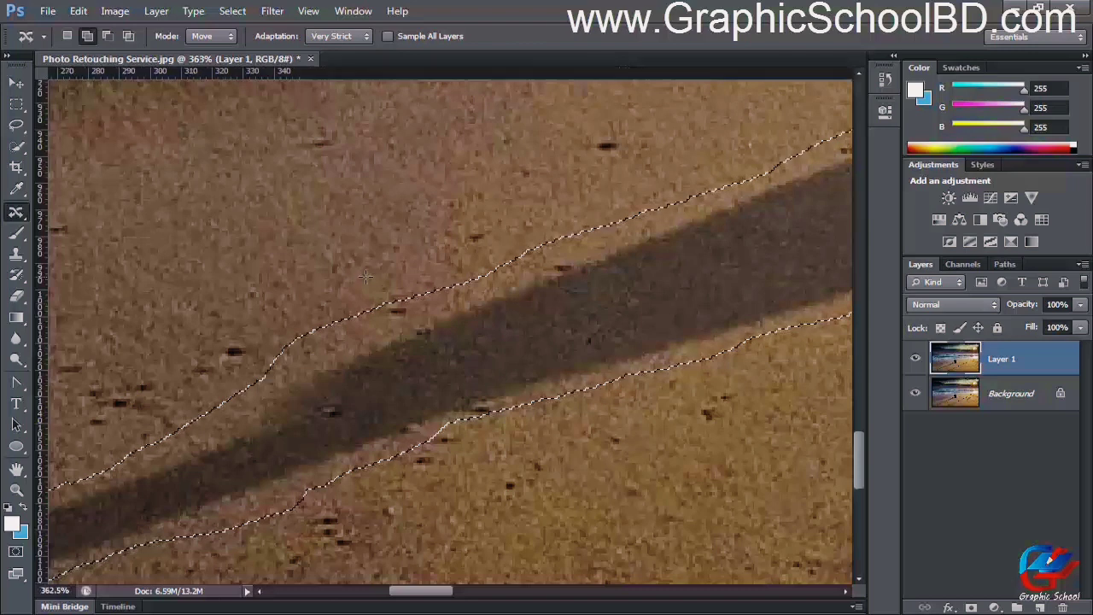
{"action": "scroll", "coordinate": [516, 405], "scroll_direction": "up", "scroll_amount": 2}
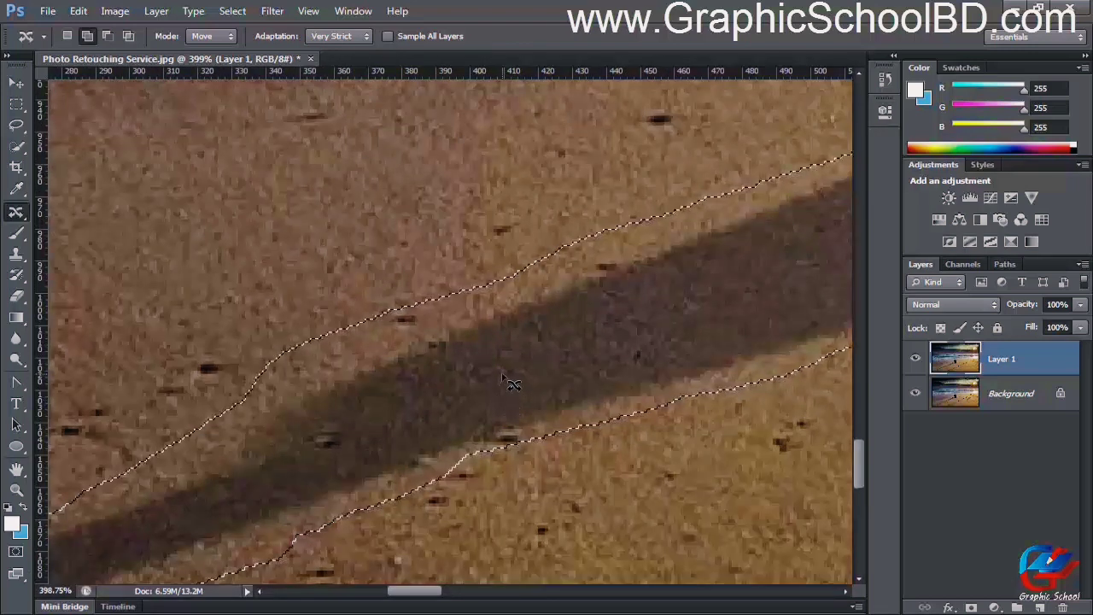
{"action": "scroll", "coordinate": [509, 383], "scroll_direction": "up", "scroll_amount": 2}
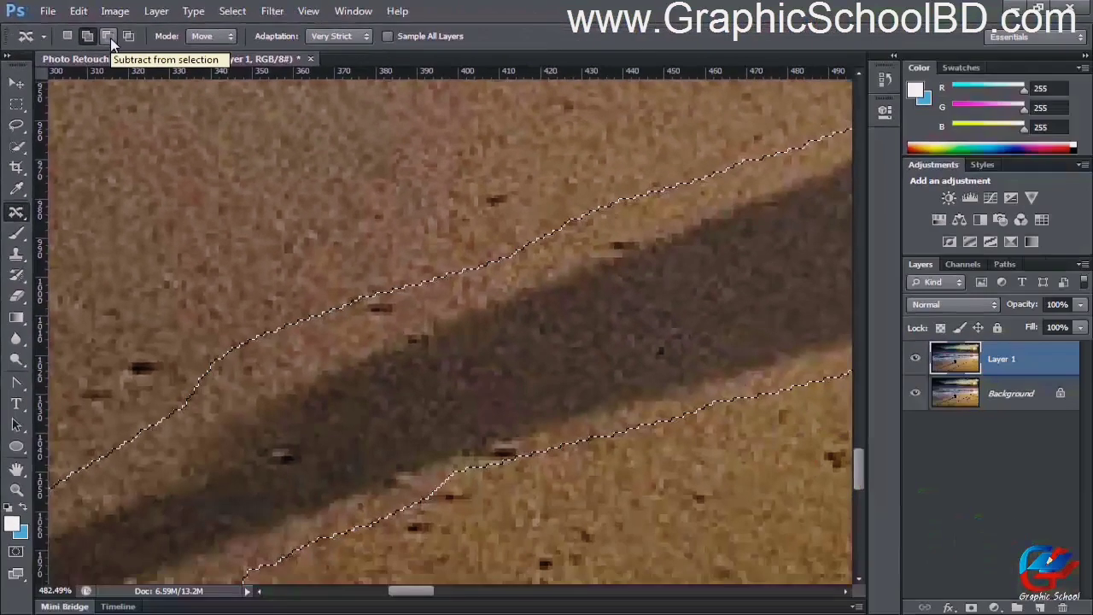
{"action": "key", "text": "alt"}
{"action": "key", "text": "alt"}
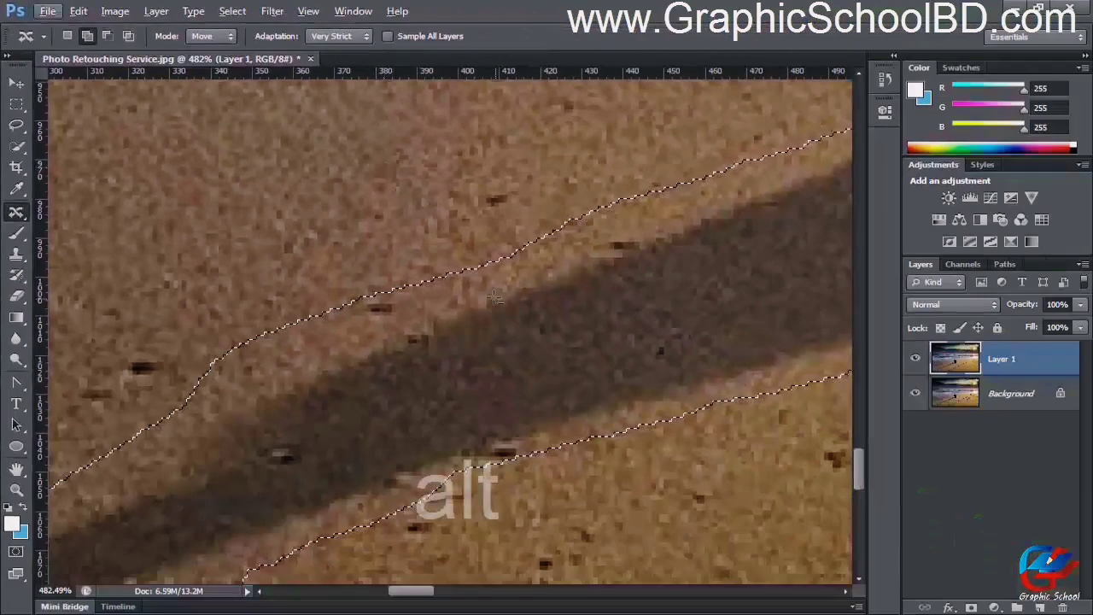
{"action": "mouse_move", "coordinate": [254, 298]}
{"action": "left_mouse_down"}
{"action": "mouse_move", "coordinate": [218, 316]}
{"action": "mouse_move", "coordinate": [191, 367]}
{"action": "mouse_move", "coordinate": [218, 384]}
{"action": "mouse_move", "coordinate": [284, 369]}
{"action": "left_mouse_up"}
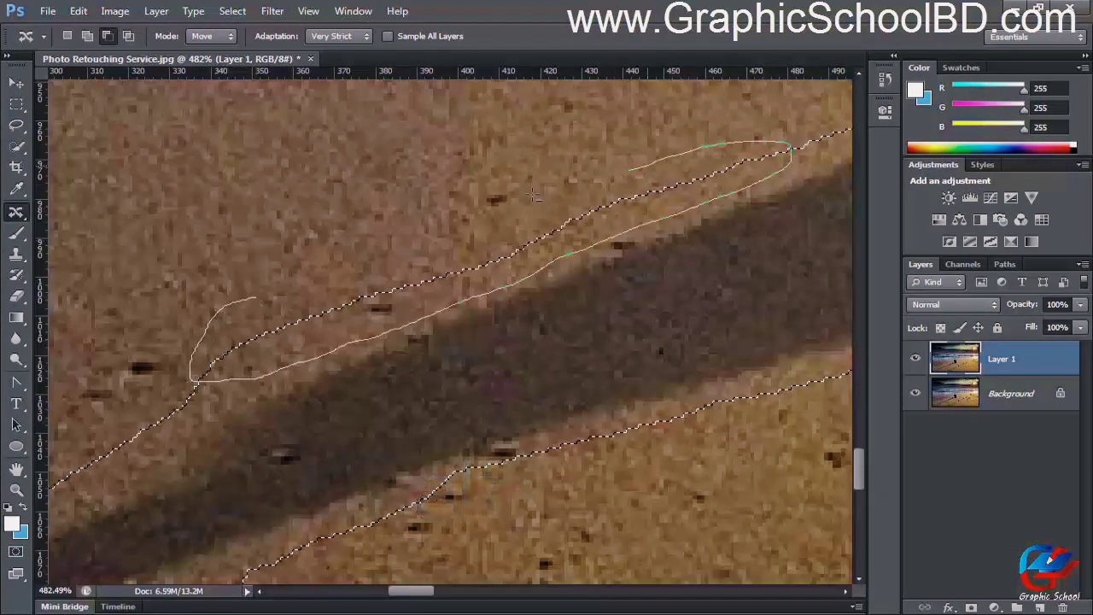
{"action": "left_click_drag", "start_coordinate": [535, 196], "coordinate": [237, 301]}
Step: Add a broad loop around the shadow's widening middle part to the selection, taking in more sand along both edges
{"action": "scroll", "coordinate": [445, 373], "scroll_direction": "down", "scroll_amount": 4}
{"action": "key", "text": "space"}
{"action": "left_click_drag", "start_coordinate": [447, 373], "coordinate": [330, 380]}
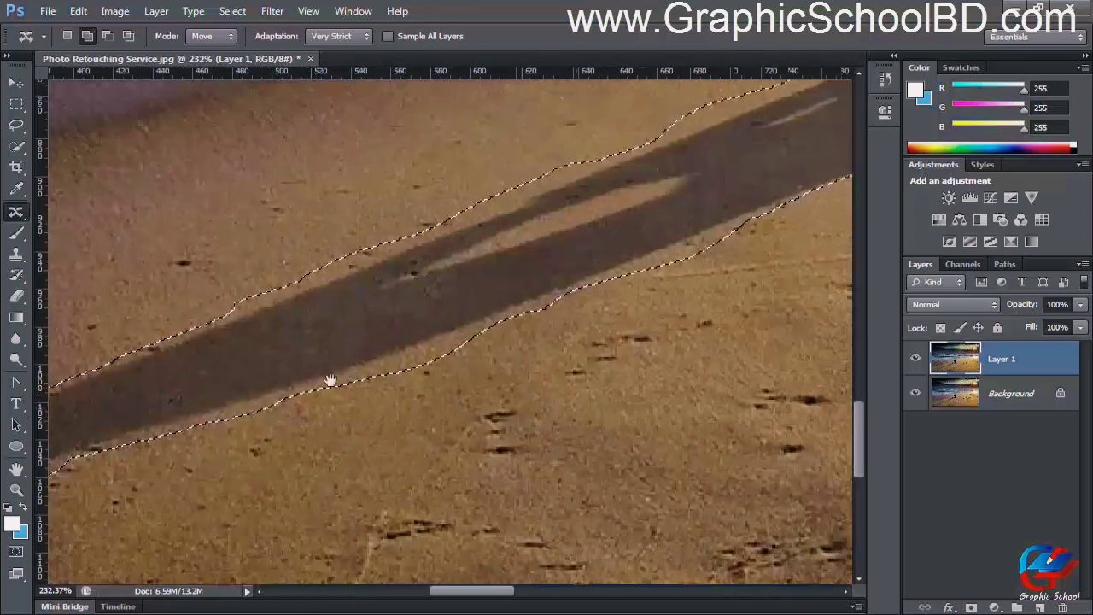
{"action": "scroll", "coordinate": [331, 380], "scroll_direction": "up", "scroll_amount": 1}
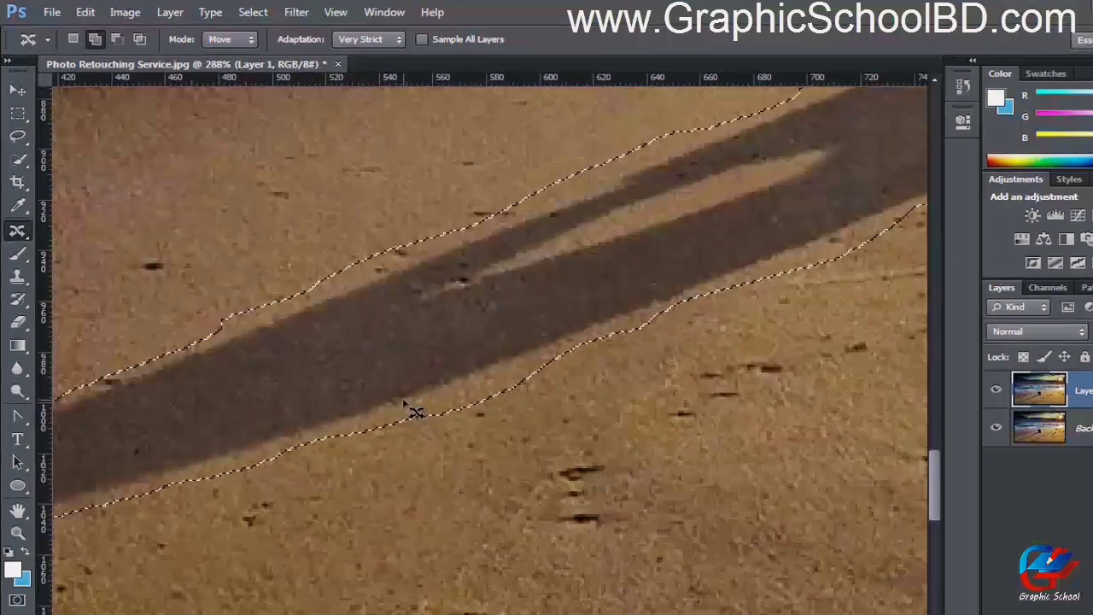
{"action": "scroll", "coordinate": [413, 411], "scroll_direction": "down", "scroll_amount": 2}
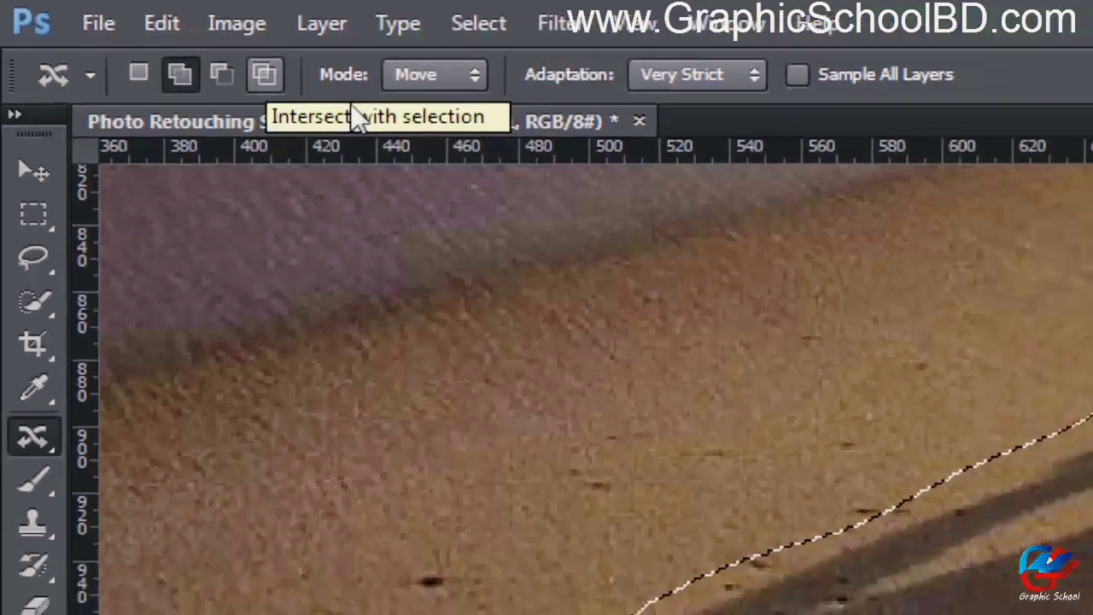
{"action": "scroll", "coordinate": [551, 395], "scroll_direction": "down", "scroll_amount": 4}
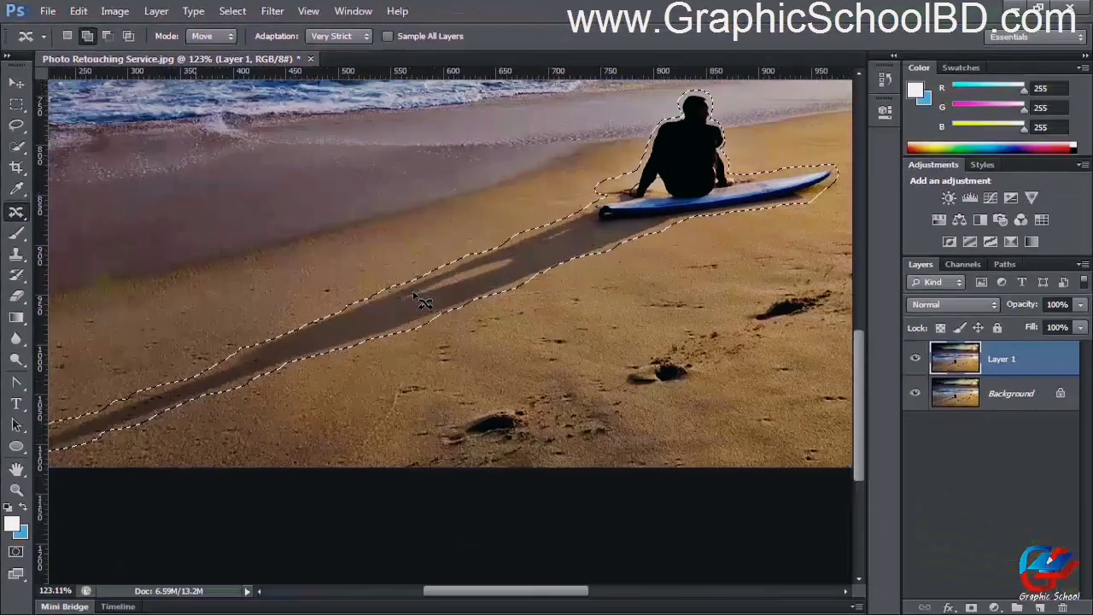
{"action": "scroll", "coordinate": [419, 299], "scroll_direction": "up", "scroll_amount": 5}
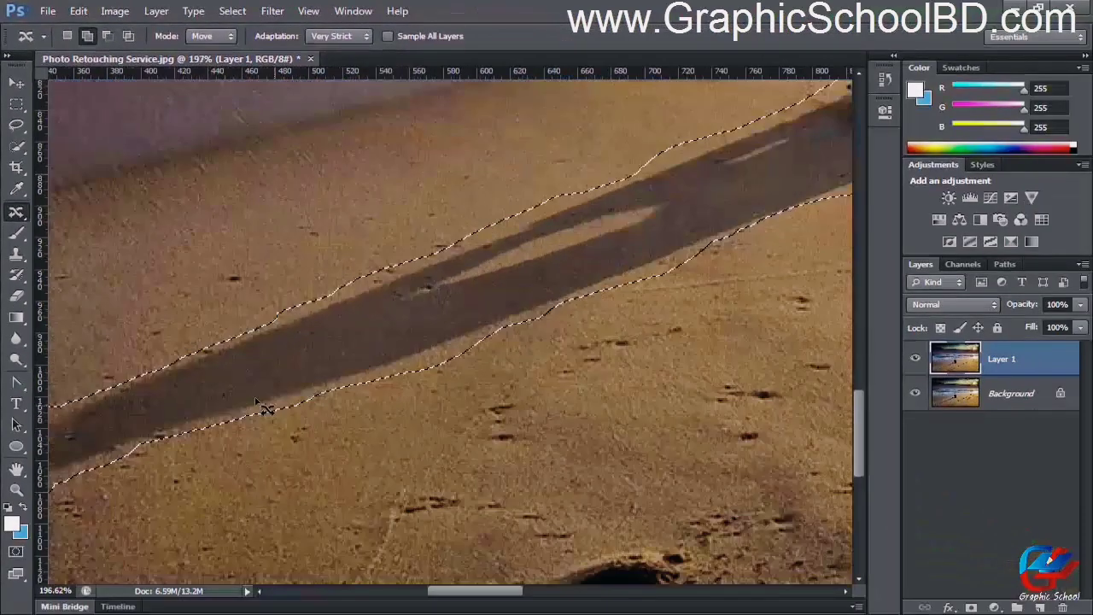
{"action": "key", "text": "alt"}
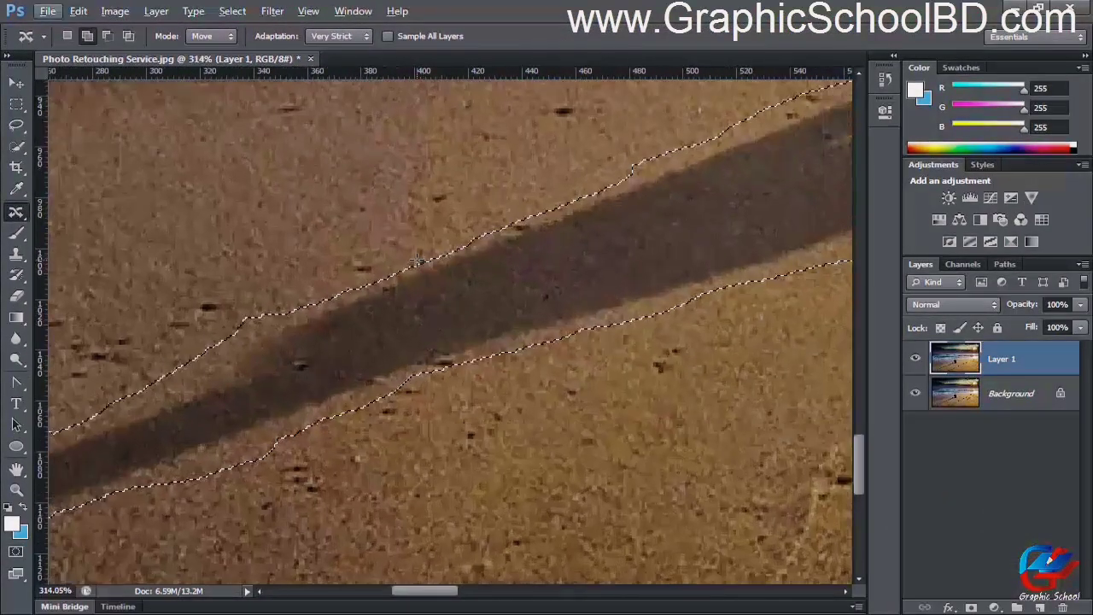
{"action": "key", "text": "shift"}
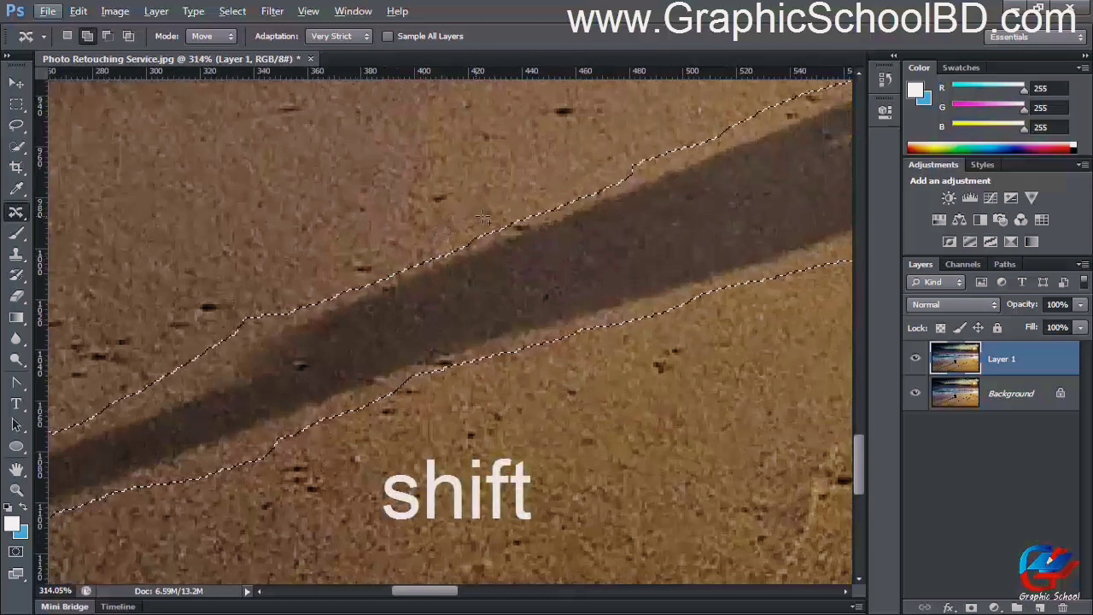
{"action": "left_click_drag", "start_coordinate": [590, 176], "coordinate": [362, 261]}
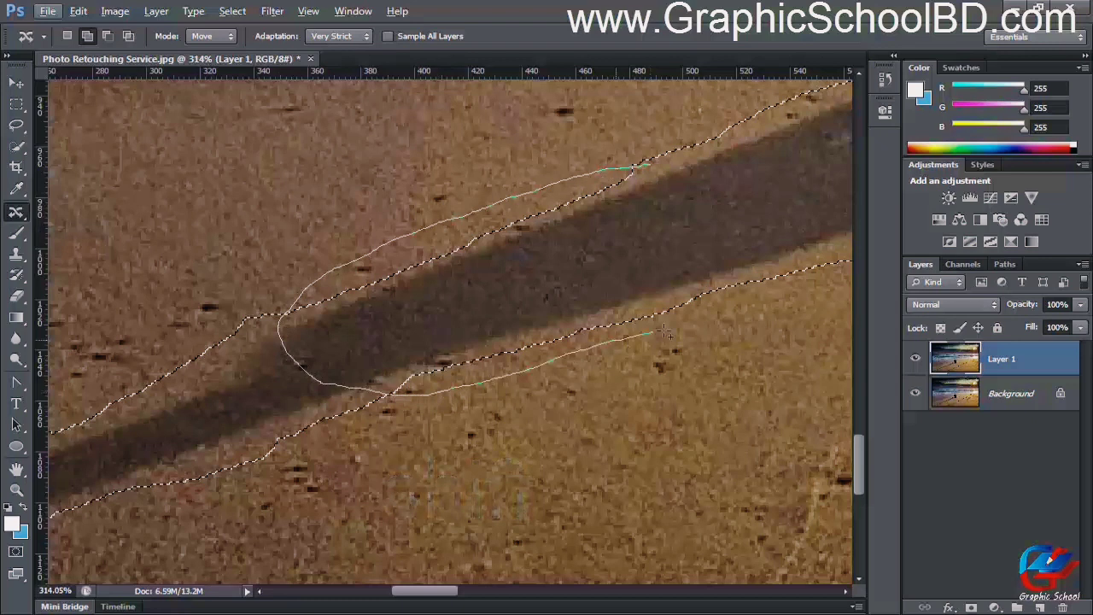
{"action": "left_click_drag", "start_coordinate": [658, 170], "coordinate": [641, 170]}
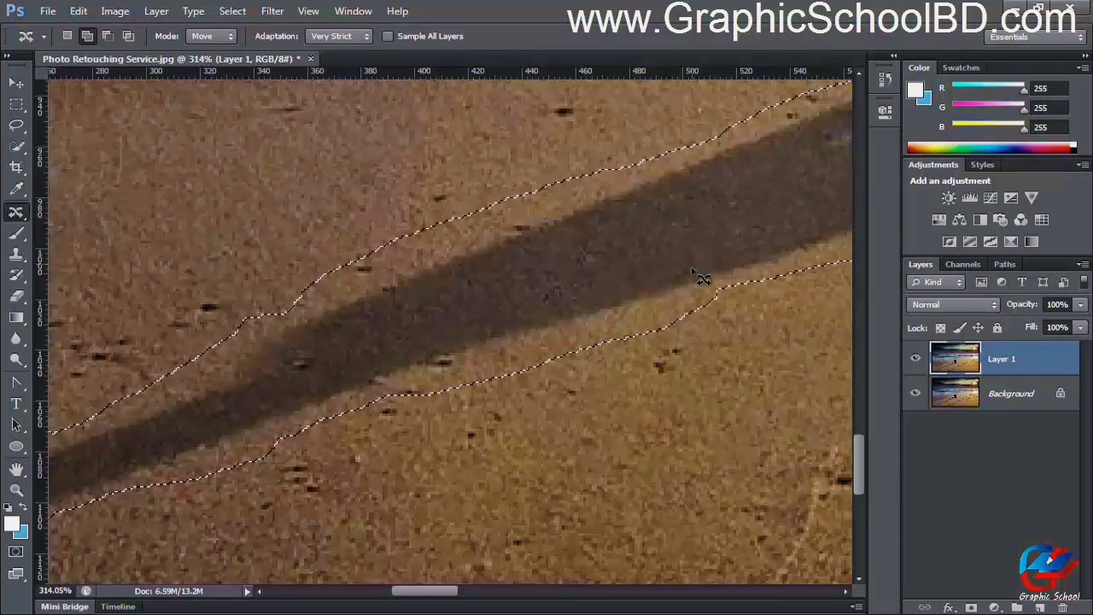
Step: Try temporarily subtracting a crosswise band through the middle of the shadow from the selection, and undo it
{"action": "scroll", "coordinate": [327, 427], "scroll_direction": "down", "scroll_amount": 5}
{"action": "left_click_drag", "start_coordinate": [375, 393], "coordinate": [546, 308]}
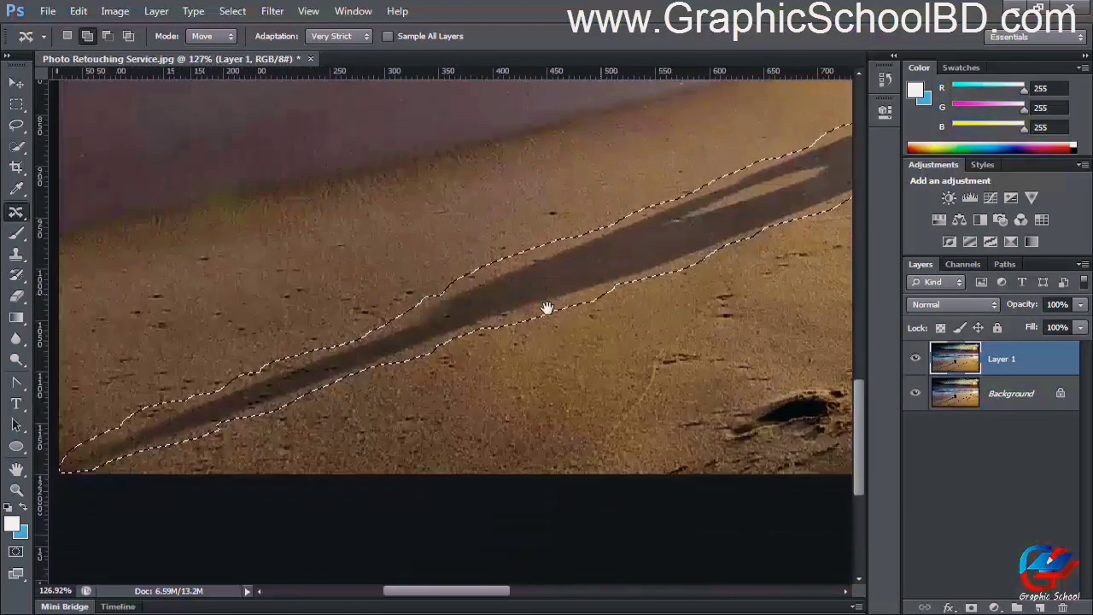
{"action": "scroll", "coordinate": [414, 359], "scroll_direction": "up", "scroll_amount": 2}
{"action": "scroll", "coordinate": [565, 263], "scroll_direction": "up", "scroll_amount": 3}
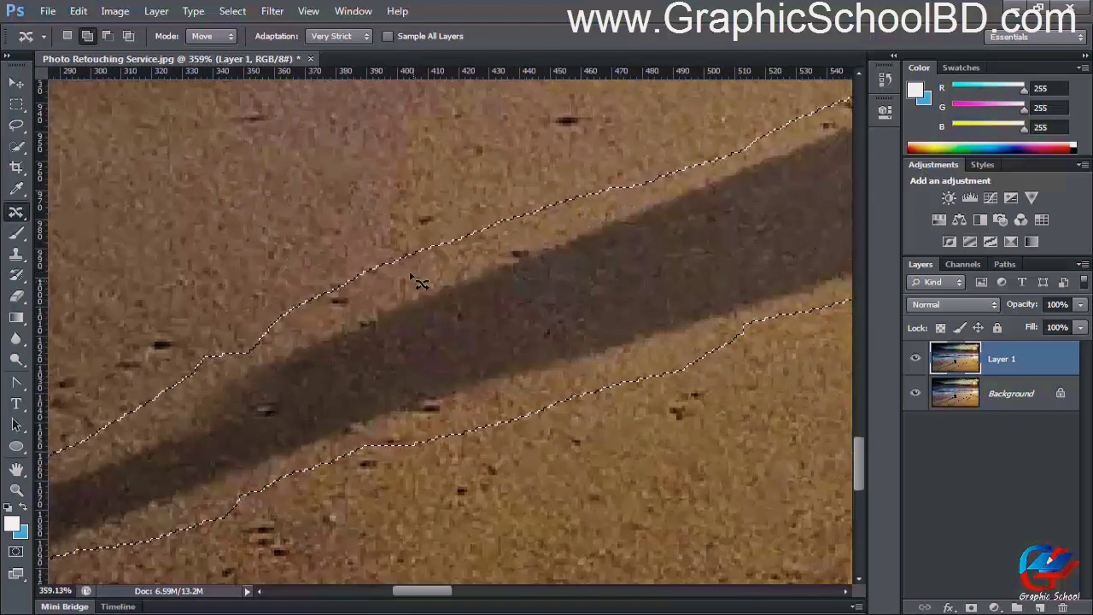
{"action": "scroll", "coordinate": [435, 286], "scroll_direction": "down", "scroll_amount": 4}
{"action": "key", "text": "alt"}
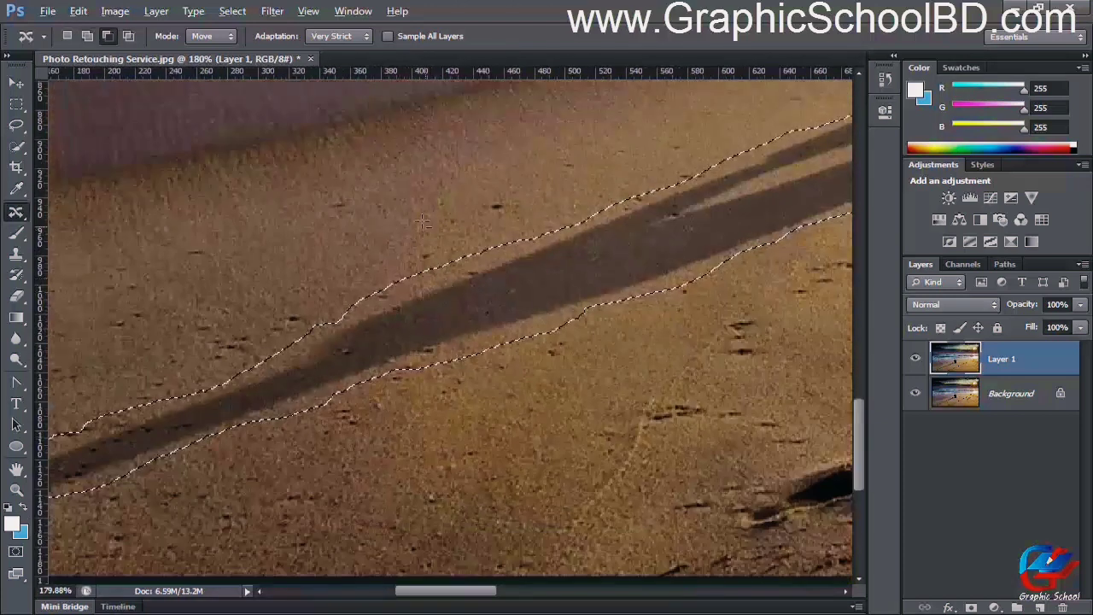
{"action": "mouse_move", "coordinate": [413, 215]}
{"action": "left_mouse_down"}
{"action": "mouse_move", "coordinate": [402, 271]}
{"action": "mouse_move", "coordinate": [538, 386]}
{"action": "left_mouse_up"}
{"action": "left_click_drag", "start_coordinate": [424, 198], "coordinate": [431, 202]}
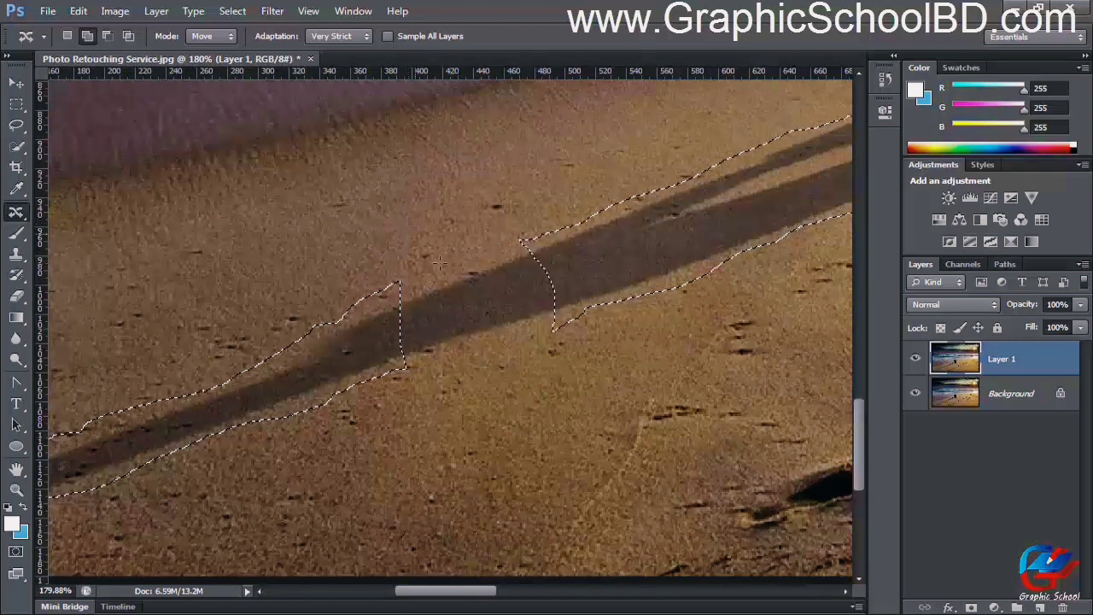
{"action": "scroll", "coordinate": [503, 294], "scroll_direction": "down", "scroll_amount": 3}
{"action": "scroll", "coordinate": [512, 292], "scroll_direction": "up", "scroll_amount": 2}
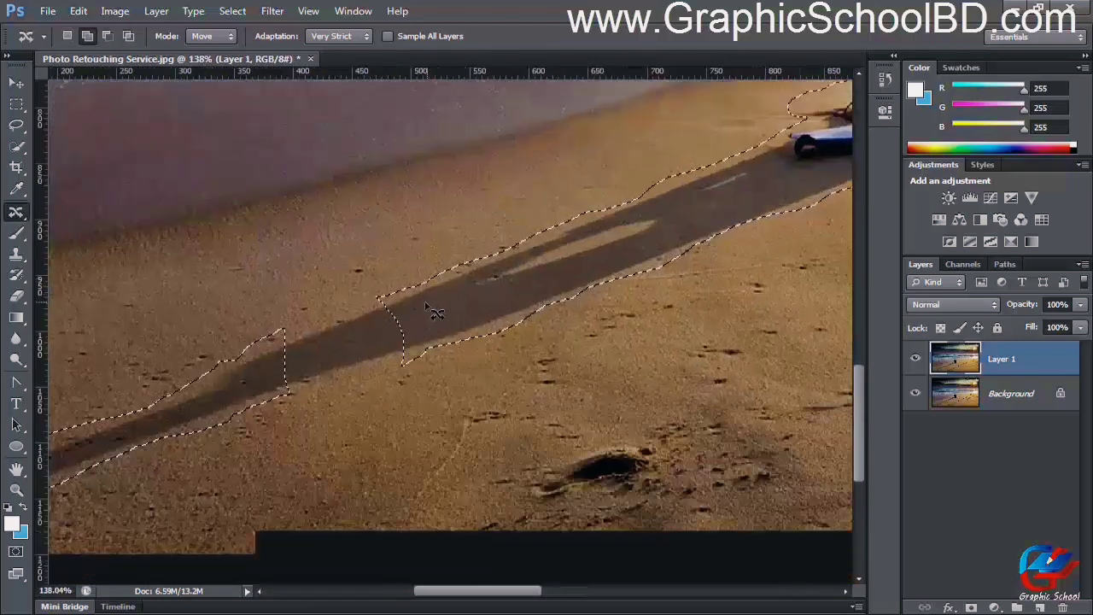
{"action": "scroll", "coordinate": [586, 292], "scroll_direction": "down", "scroll_amount": 2}
{"action": "key", "text": "ctrl+z"}
Step: Try adding a rounded area across the shadow's middle, undo it, and set the tool to subtract from the selection
{"action": "scroll", "coordinate": [453, 341], "scroll_direction": "up", "scroll_amount": 2}
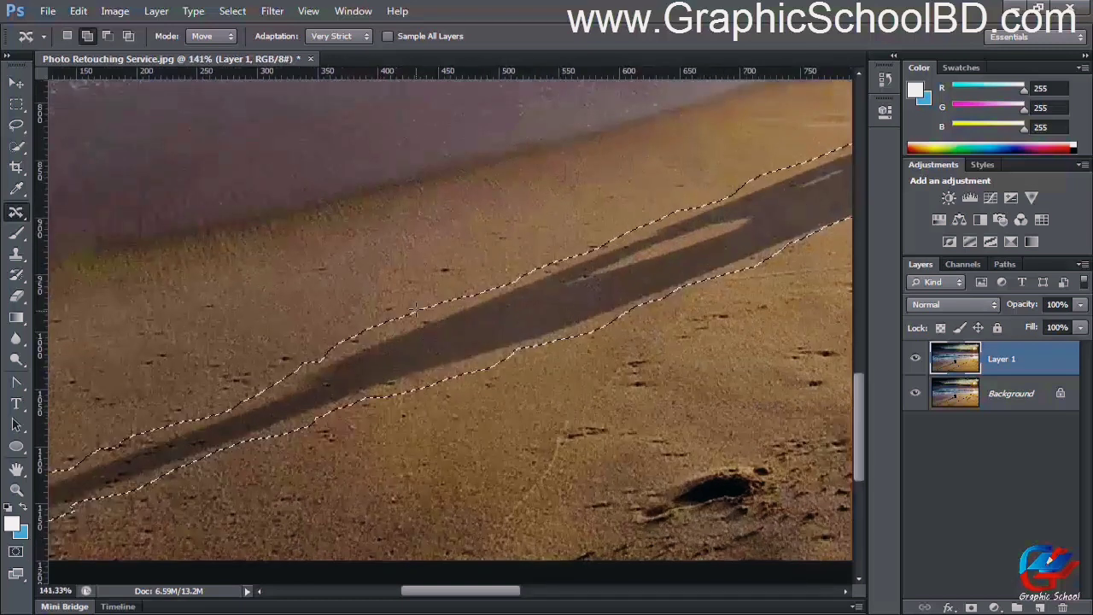
{"action": "left_click_drag", "start_coordinate": [417, 276], "coordinate": [414, 274]}
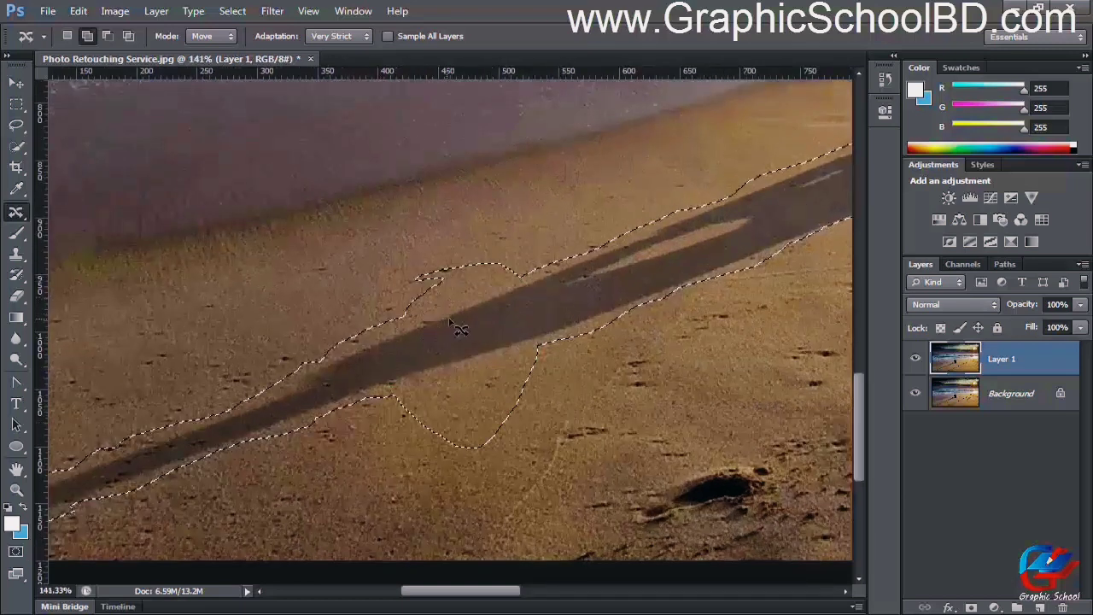
{"action": "scroll", "coordinate": [457, 324], "scroll_direction": "down", "scroll_amount": 2}
{"action": "scroll", "coordinate": [465, 328], "scroll_direction": "up", "scroll_amount": 2}
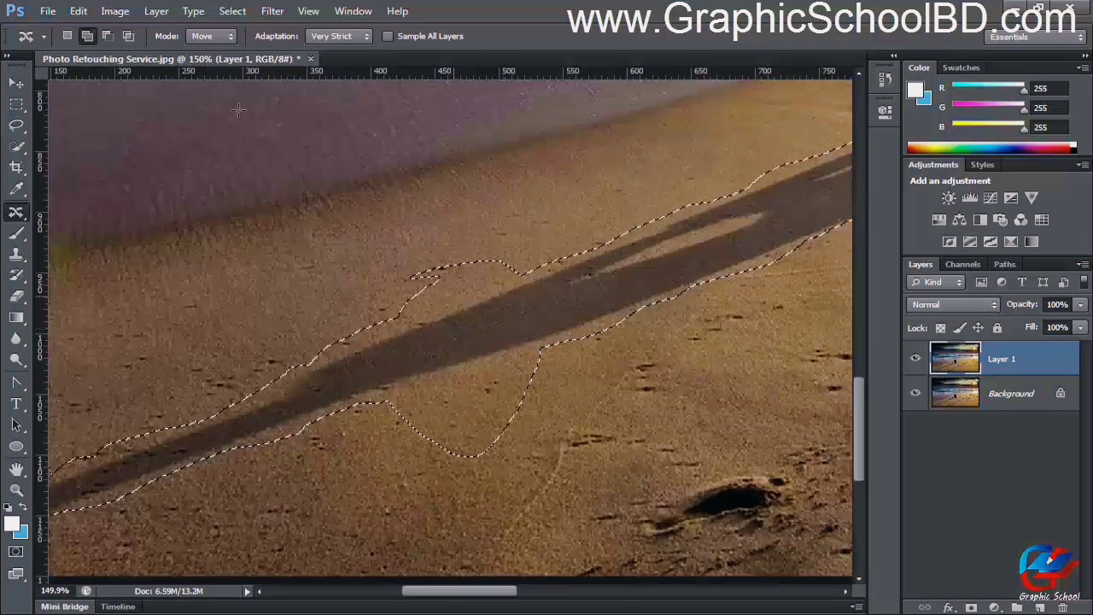
{"action": "left_click", "coordinate": [107, 35]}
{"action": "key", "text": "ctrl+z"}
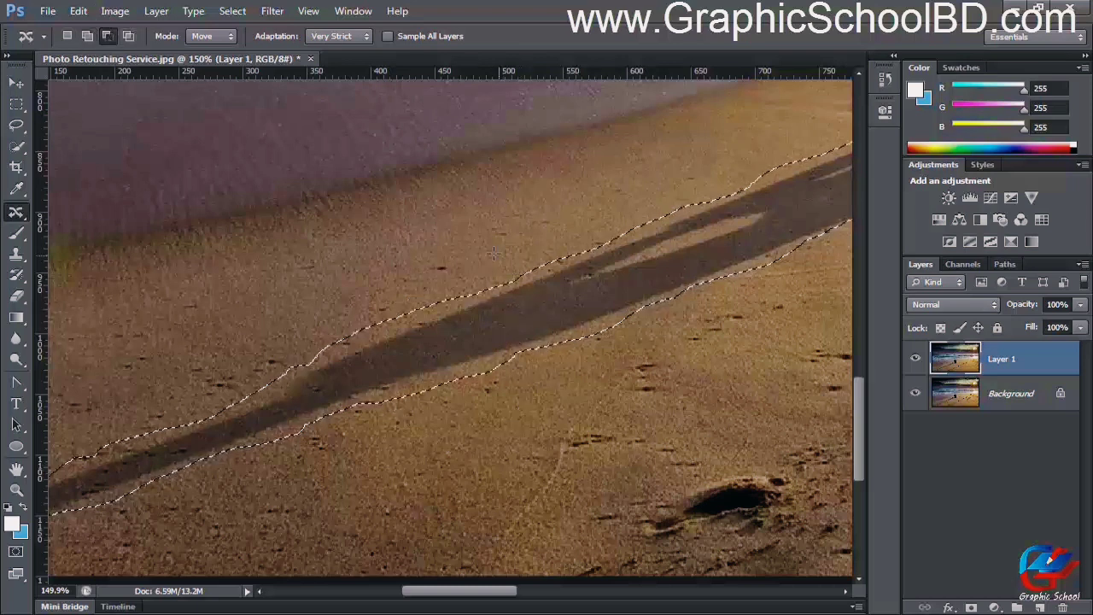
Step: Try cutting a slanted gap across the shadow's selection using the tool's subtract mode, and undo the cut
{"action": "mouse_move", "coordinate": [473, 242]}
{"action": "left_mouse_down"}
{"action": "mouse_move", "coordinate": [392, 285]}
{"action": "mouse_move", "coordinate": [509, 409]}
{"action": "left_mouse_up"}
{"action": "left_click_drag", "start_coordinate": [472, 244], "coordinate": [474, 243]}
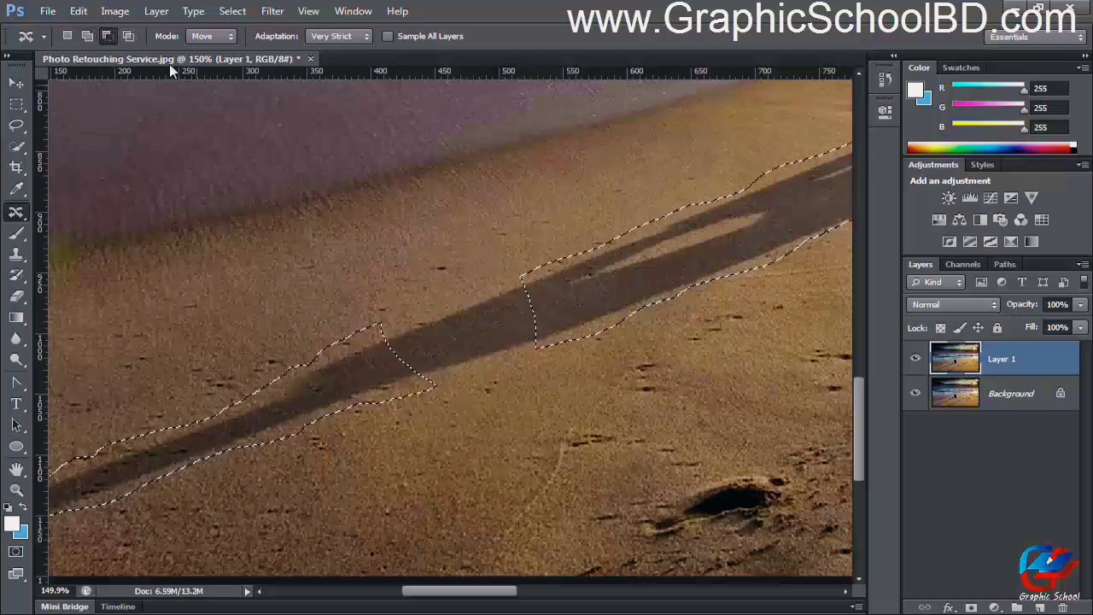
{"action": "key", "text": "ctrl+z"}
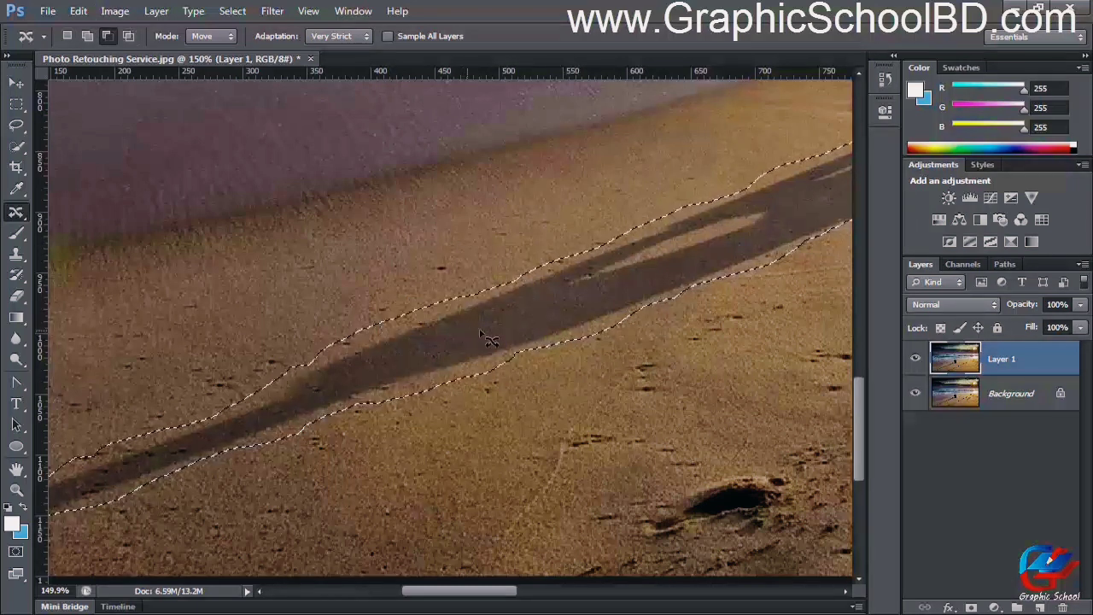
Step: Subtract a curved strip of bare sand above the surfboard's upper edge from the selection
{"action": "scroll", "coordinate": [493, 338], "scroll_direction": "down", "scroll_amount": 3}
{"action": "scroll", "coordinate": [427, 341], "scroll_direction": "up", "scroll_amount": 5}
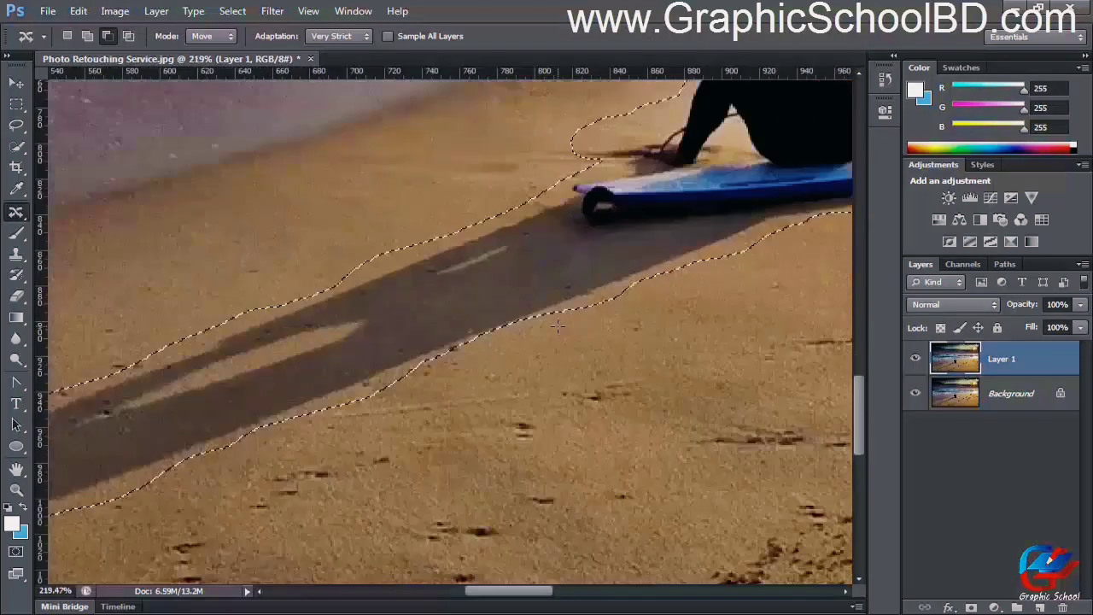
{"action": "scroll", "coordinate": [558, 326], "scroll_direction": "up", "scroll_amount": 2}
{"action": "left_click_drag", "start_coordinate": [590, 254], "coordinate": [384, 376]}
{"action": "left_click_drag", "start_coordinate": [657, 257], "coordinate": [444, 420]}
{"action": "left_click_drag", "start_coordinate": [776, 376], "coordinate": [573, 388]}
{"action": "scroll", "coordinate": [665, 446], "scroll_direction": "up", "scroll_amount": 2}
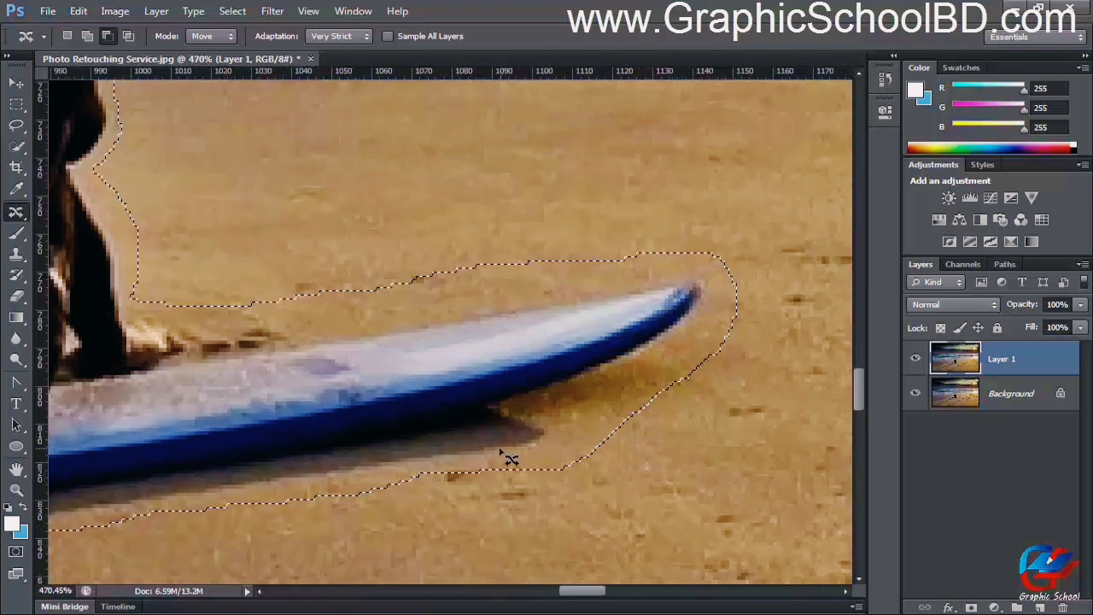
{"action": "scroll", "coordinate": [437, 402], "scroll_direction": "up", "scroll_amount": 3}
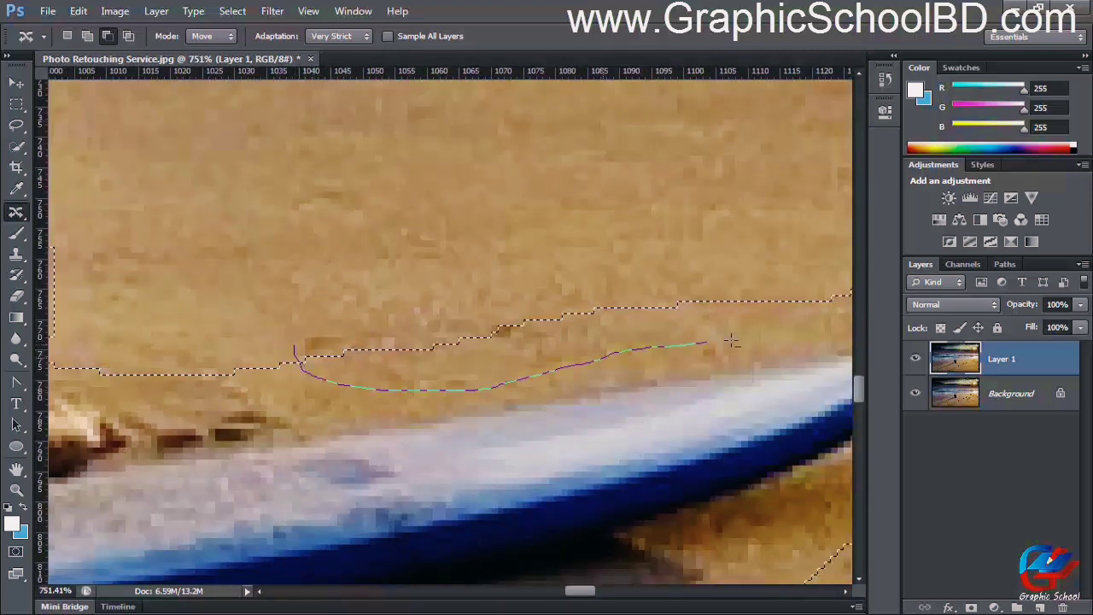
{"action": "left_click_drag", "start_coordinate": [311, 334], "coordinate": [296, 344]}
Step: Subtract the bare sand just above the surfboard's pointed tip from the selection, tightening the outline there
{"action": "scroll", "coordinate": [491, 358], "scroll_direction": "down", "scroll_amount": 2}
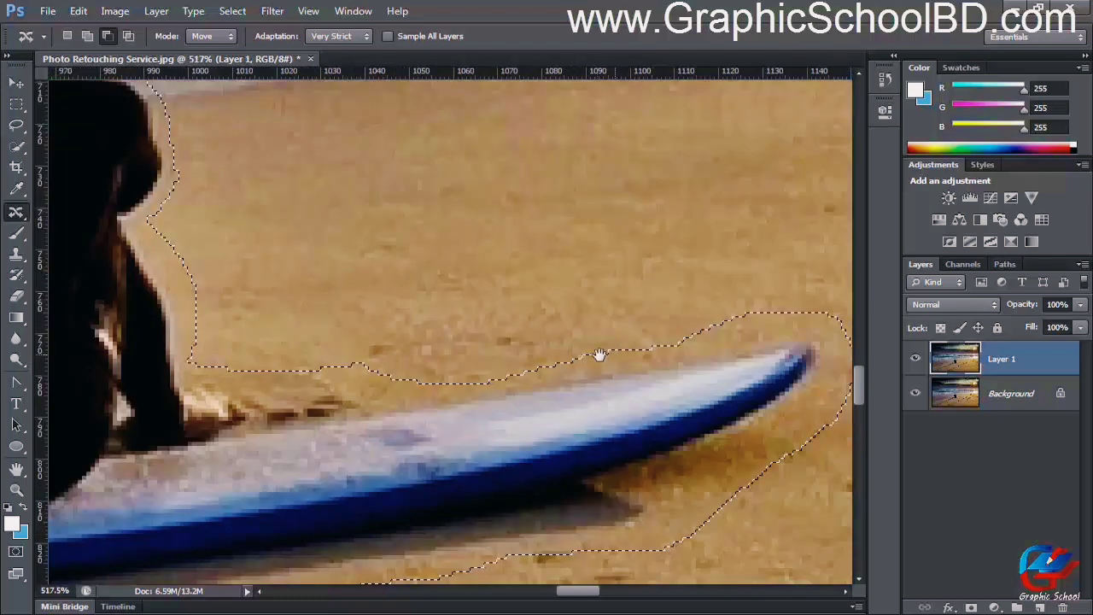
{"action": "left_click_drag", "start_coordinate": [598, 356], "coordinate": [285, 377]}
{"action": "scroll", "coordinate": [488, 348], "scroll_direction": "up", "scroll_amount": 2}
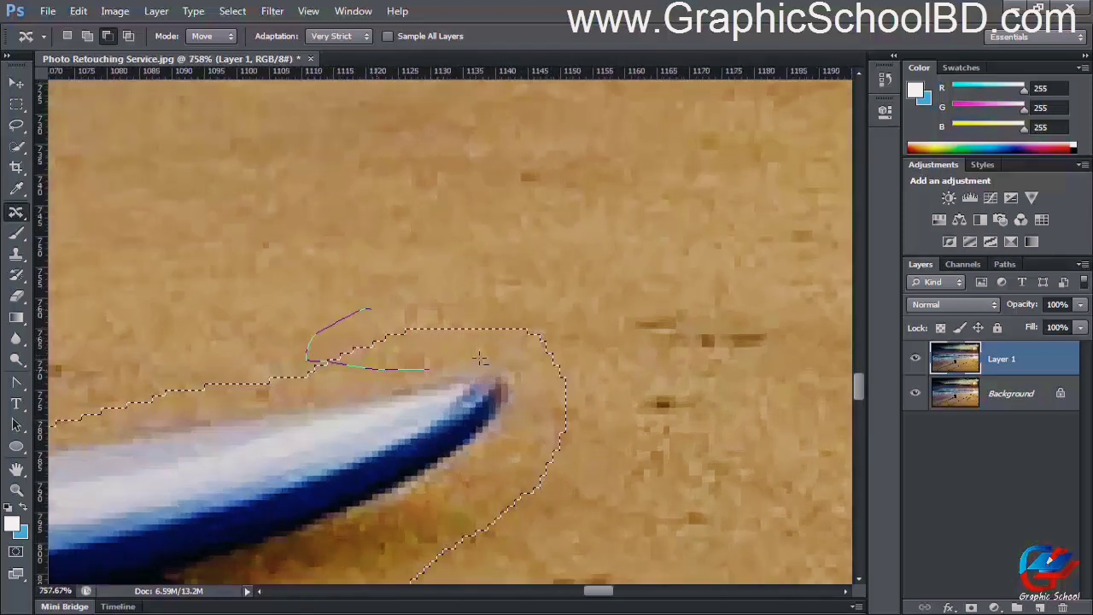
{"action": "left_click_drag", "start_coordinate": [384, 285], "coordinate": [470, 283]}
Step: Fill the selected surfer, surfboard and shadow with Content-Aware in Normal mode at 100% opacity, and deselect
{"action": "scroll", "coordinate": [469, 282], "scroll_direction": "down", "scroll_amount": 10}
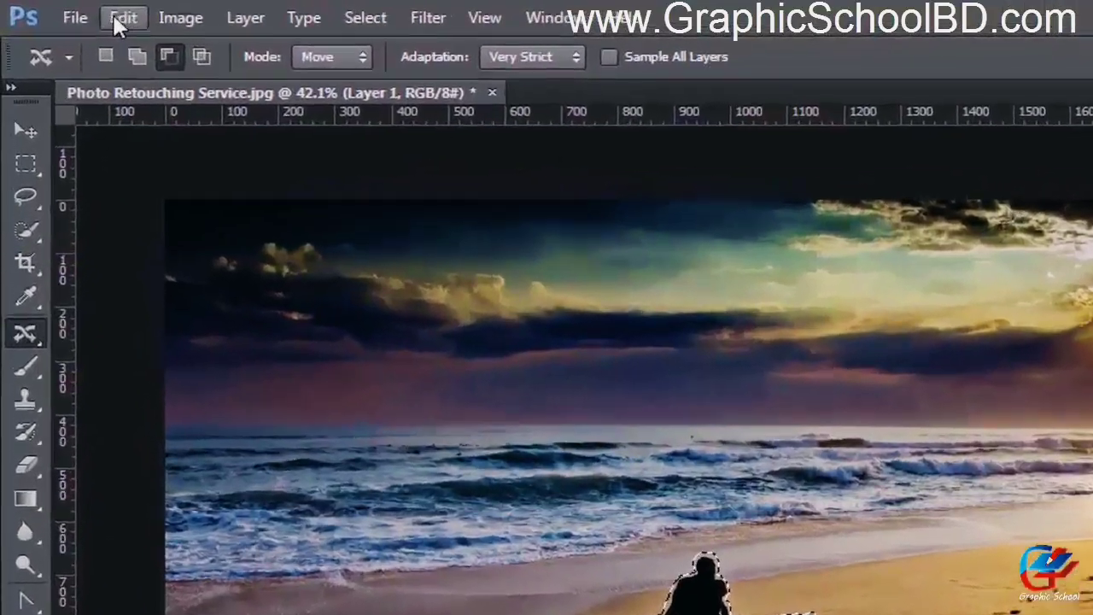
{"action": "left_click", "coordinate": [77, 11]}
{"action": "left_click", "coordinate": [148, 397]}
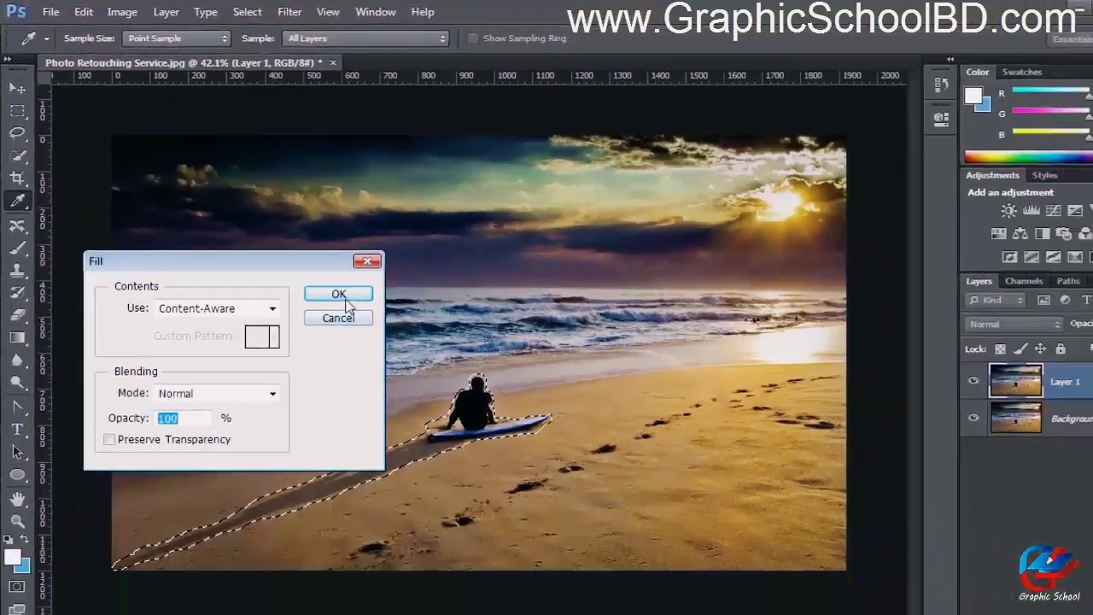
{"action": "left_click", "coordinate": [558, 478]}
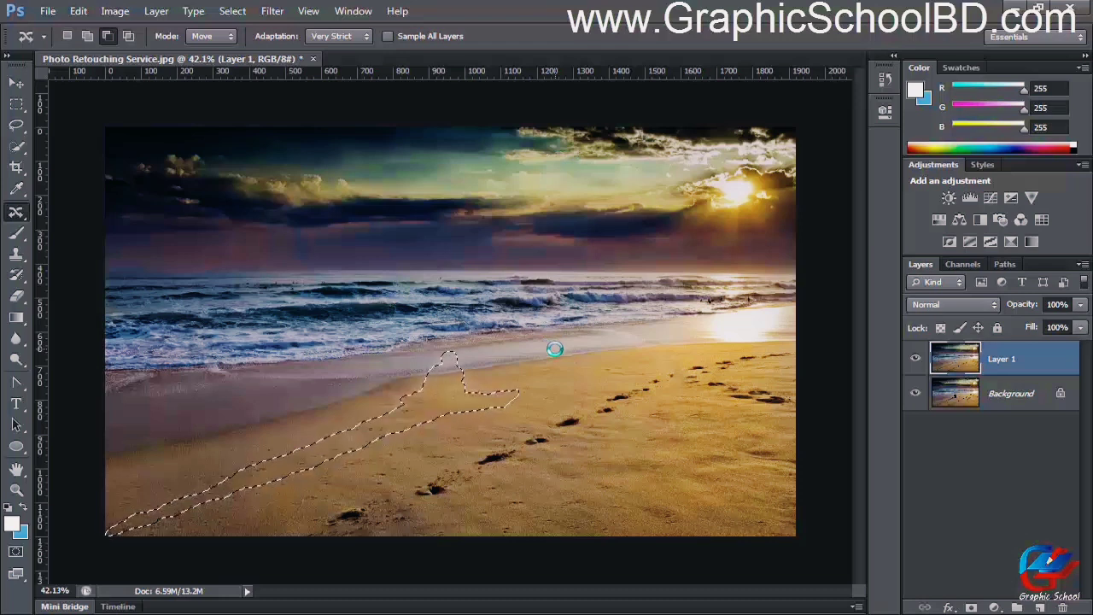
{"action": "key", "text": "ctrl+d"}
Step: Compare the retouched beach with the original by toggling the visibility of Layer 1, and inspect the whole photo
{"action": "scroll", "coordinate": [554, 371], "scroll_direction": "down", "scroll_amount": 2}
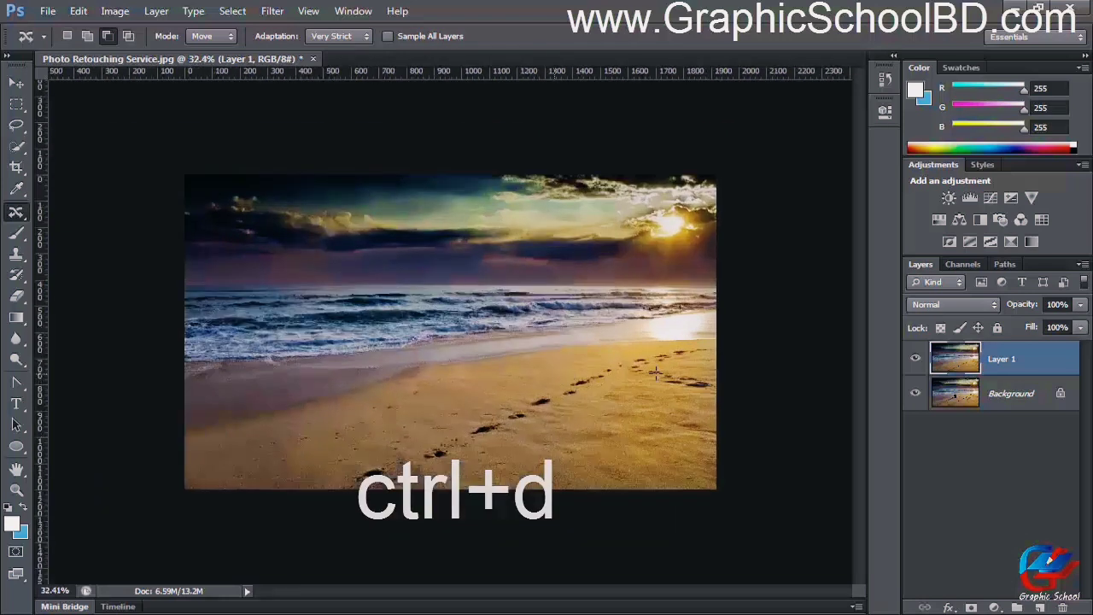
{"action": "left_click", "coordinate": [914, 358]}
{"action": "left_click", "coordinate": [915, 359]}
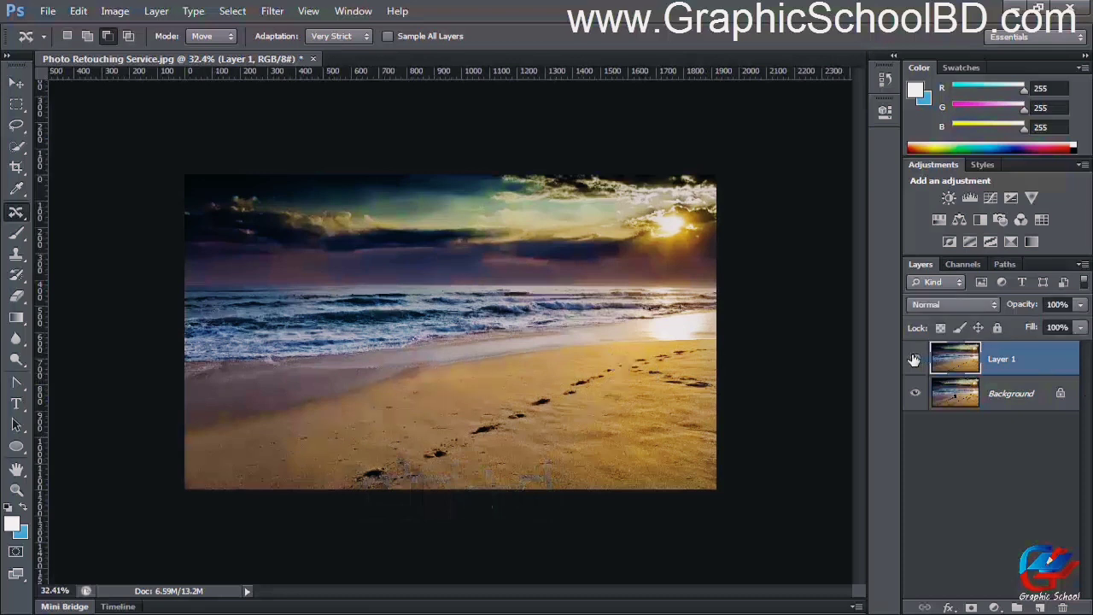
{"action": "left_click", "coordinate": [914, 359]}
{"action": "left_click", "coordinate": [914, 359]}
{"action": "scroll", "coordinate": [557, 454], "scroll_direction": "down", "scroll_amount": 1}
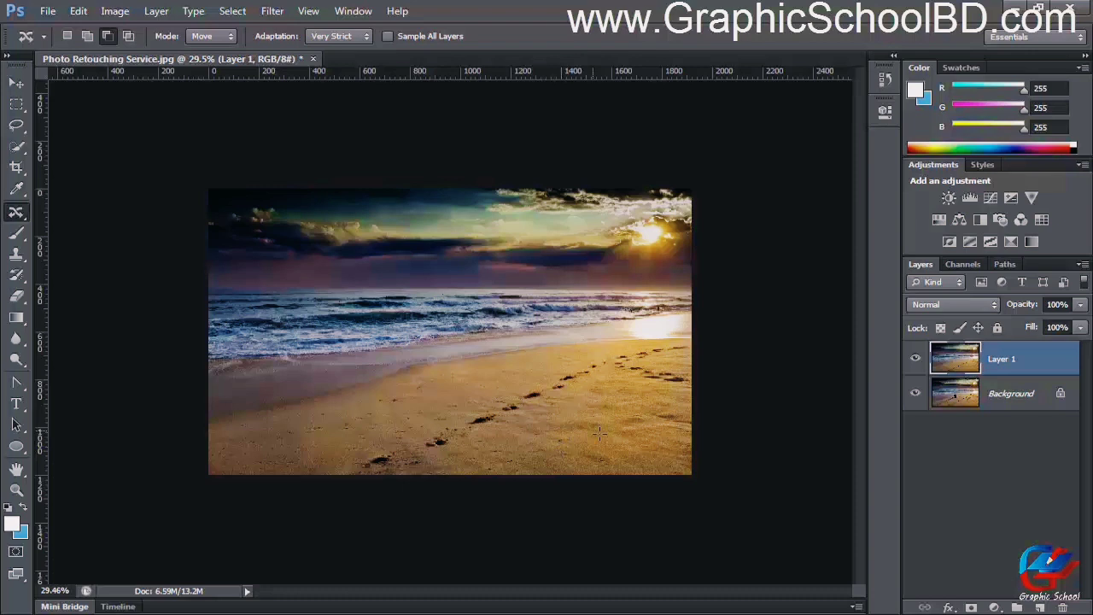
{"action": "scroll", "coordinate": [530, 379], "scroll_direction": "up", "scroll_amount": 1}
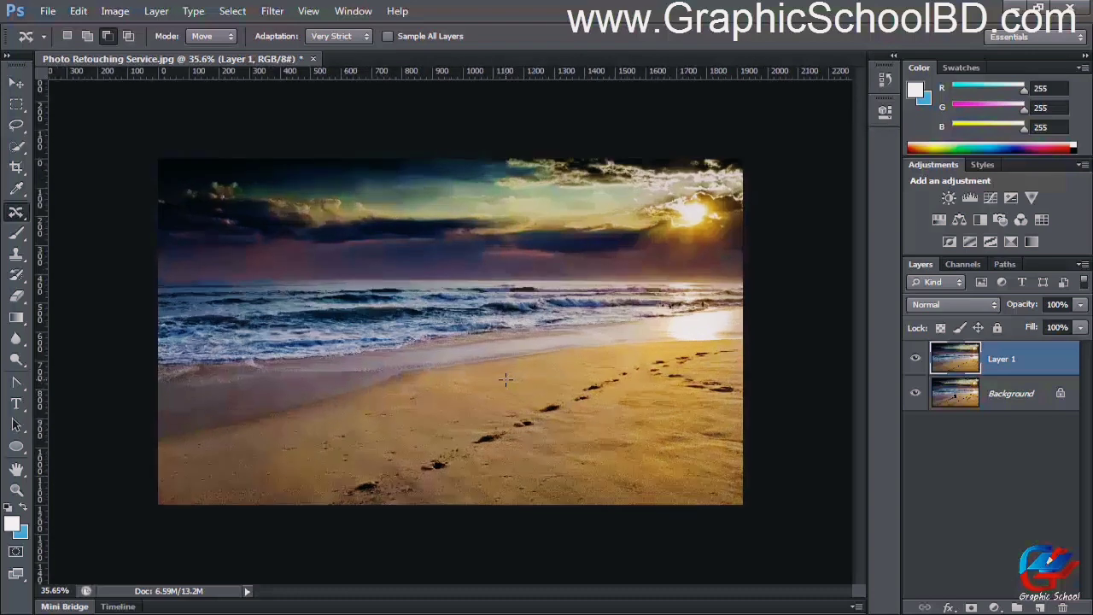